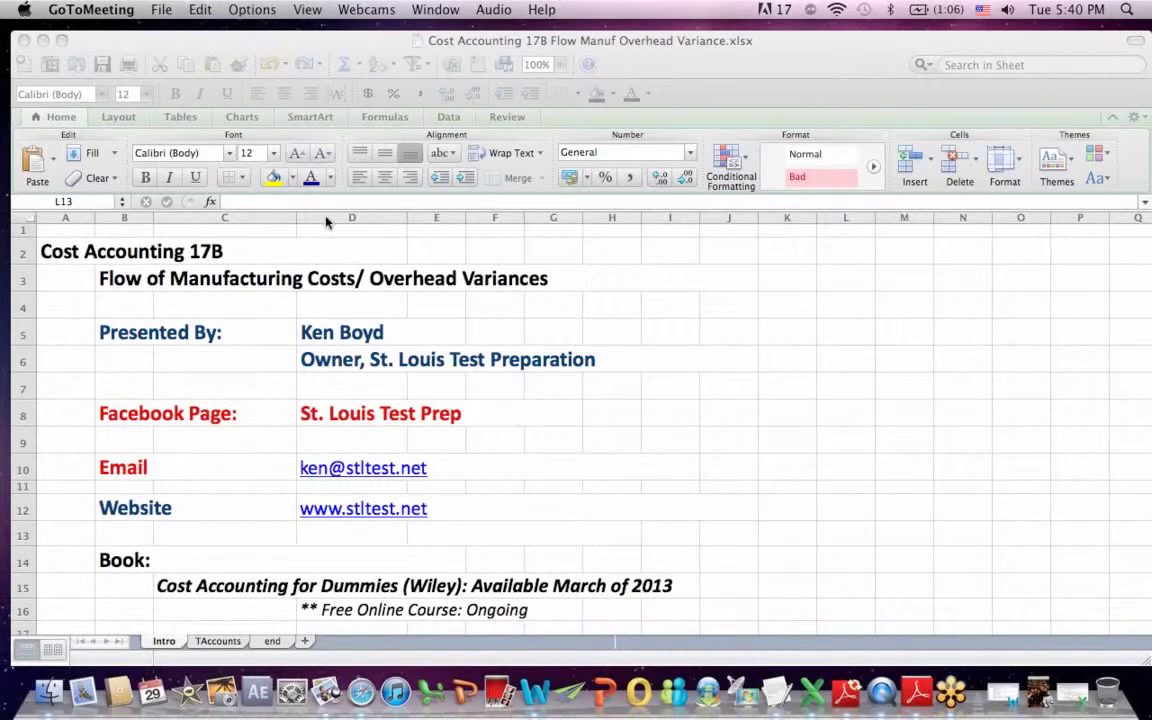
Step: Highlight the presenter details, contact labels and Cost Accounting for Dummies title on the opening sheet
click(141, 285)
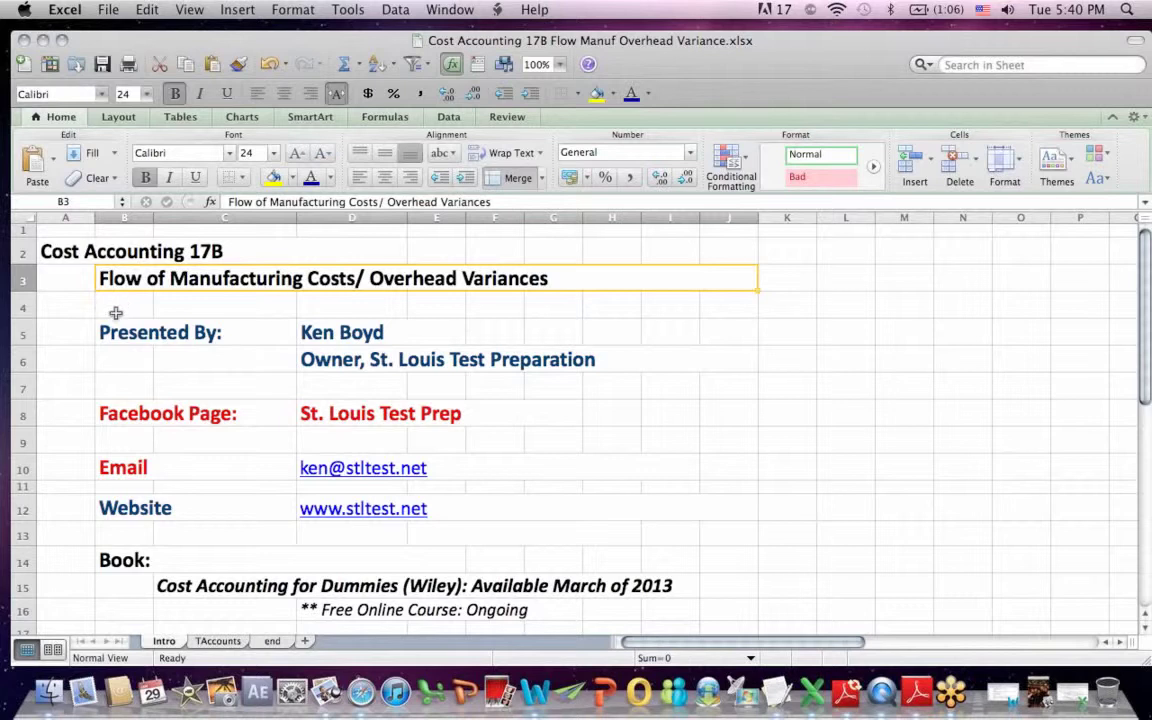
click(350, 341)
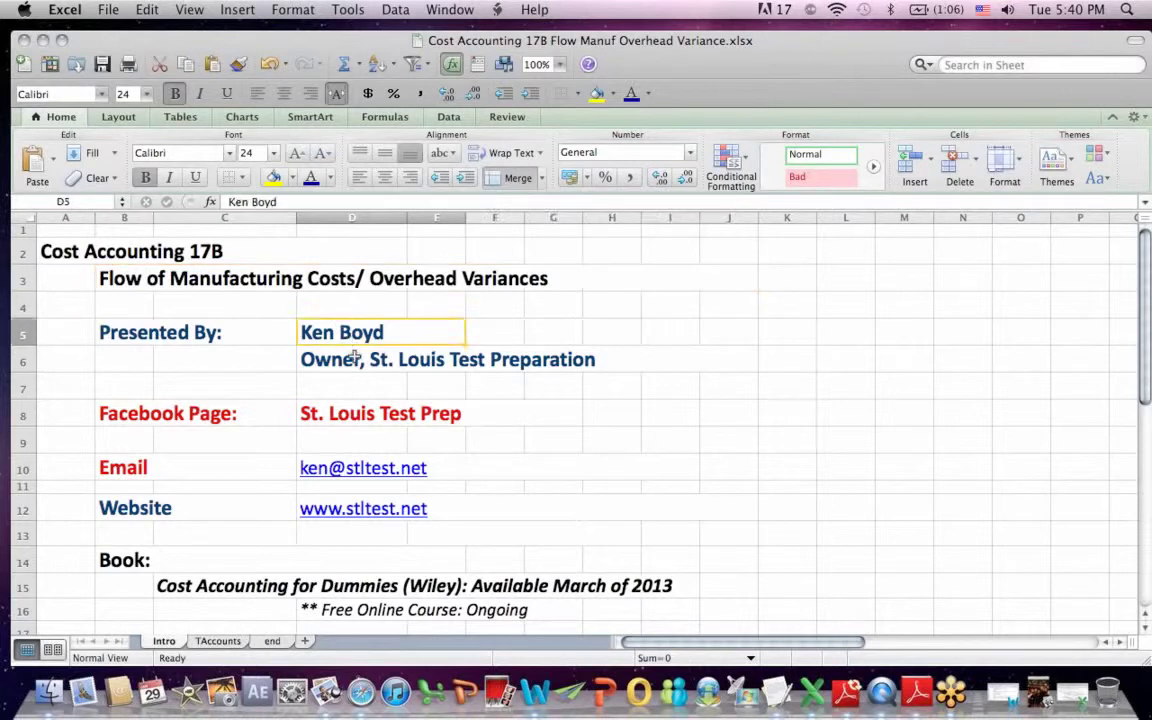
click(355, 359)
click(134, 408)
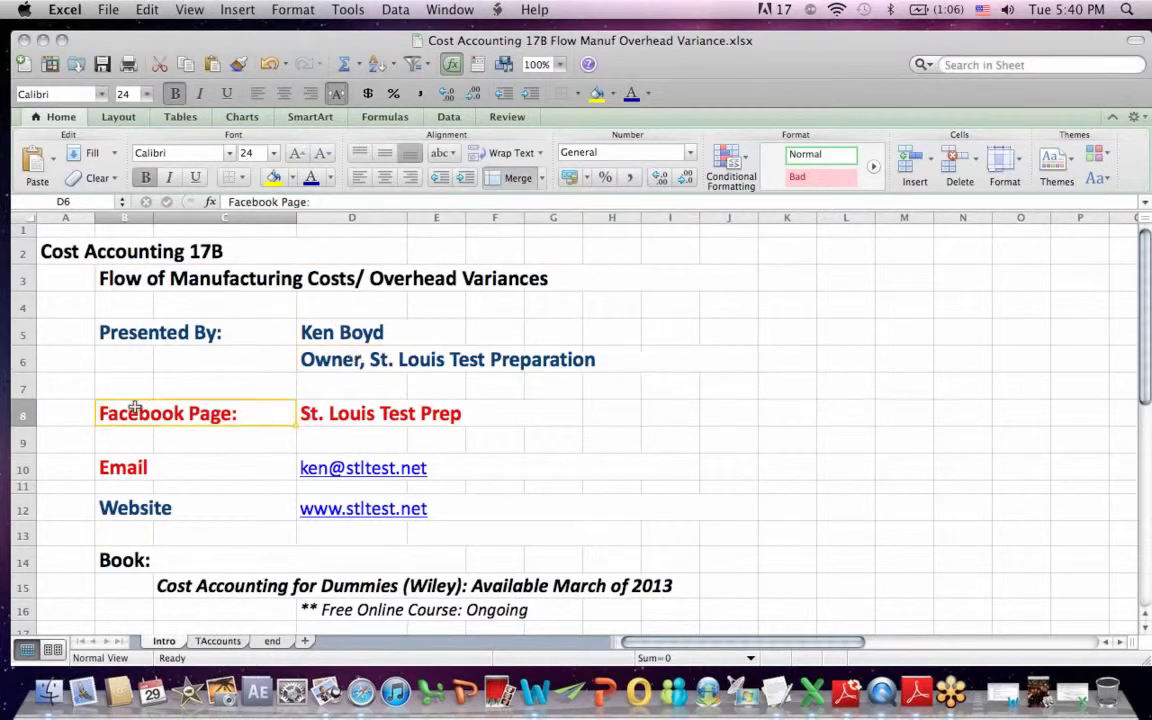
click(112, 472)
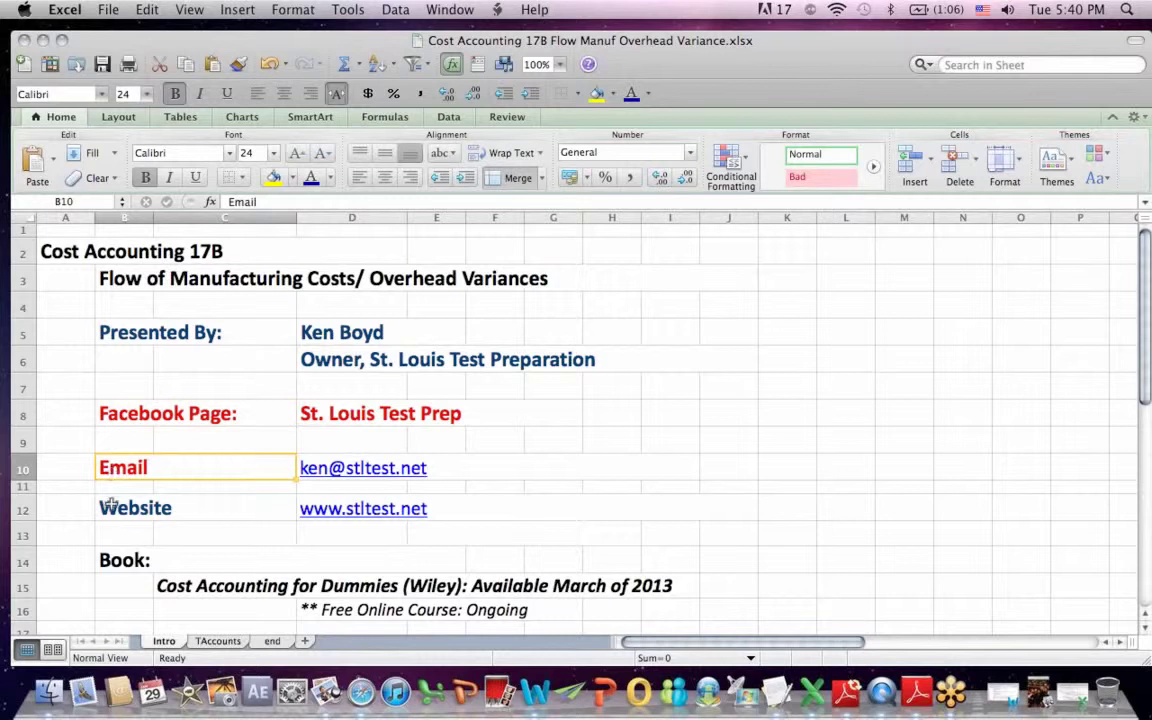
click(110, 505)
drag(1148, 258, 1148, 292)
click(268, 518)
drag(268, 518, 386, 553)
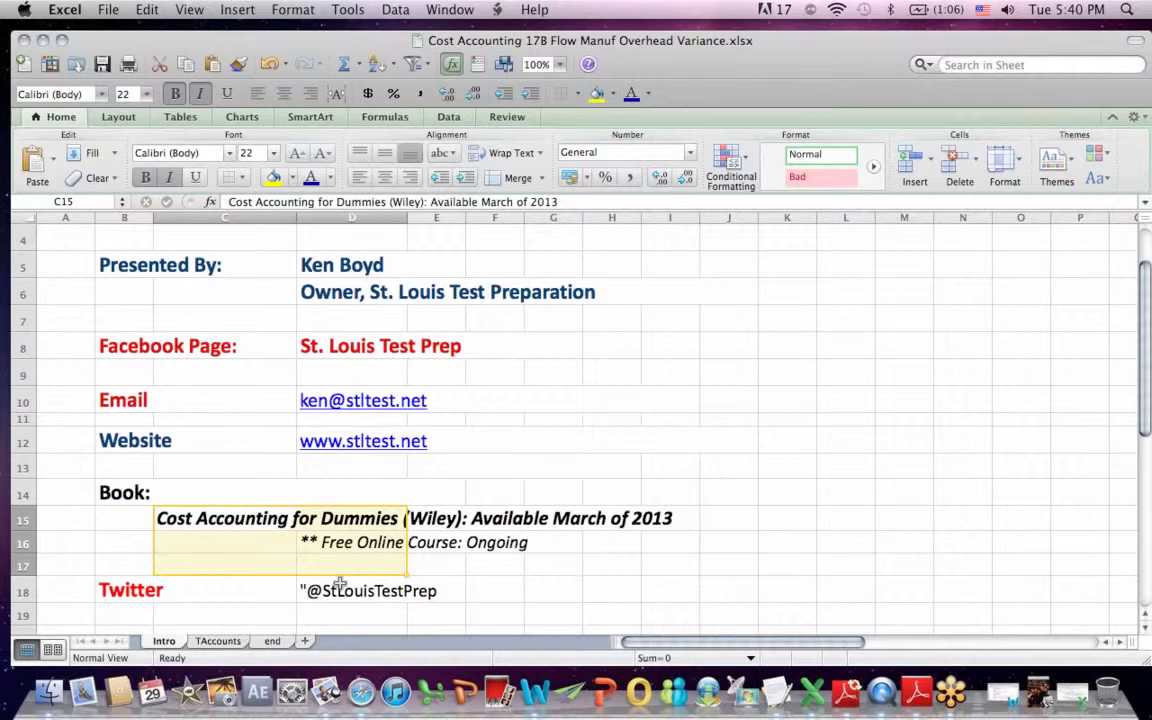
Step: Switch to the TAccounts sheet and highlight the Flow of Manufacturing Costs title and Raw Materials heading
click(218, 641)
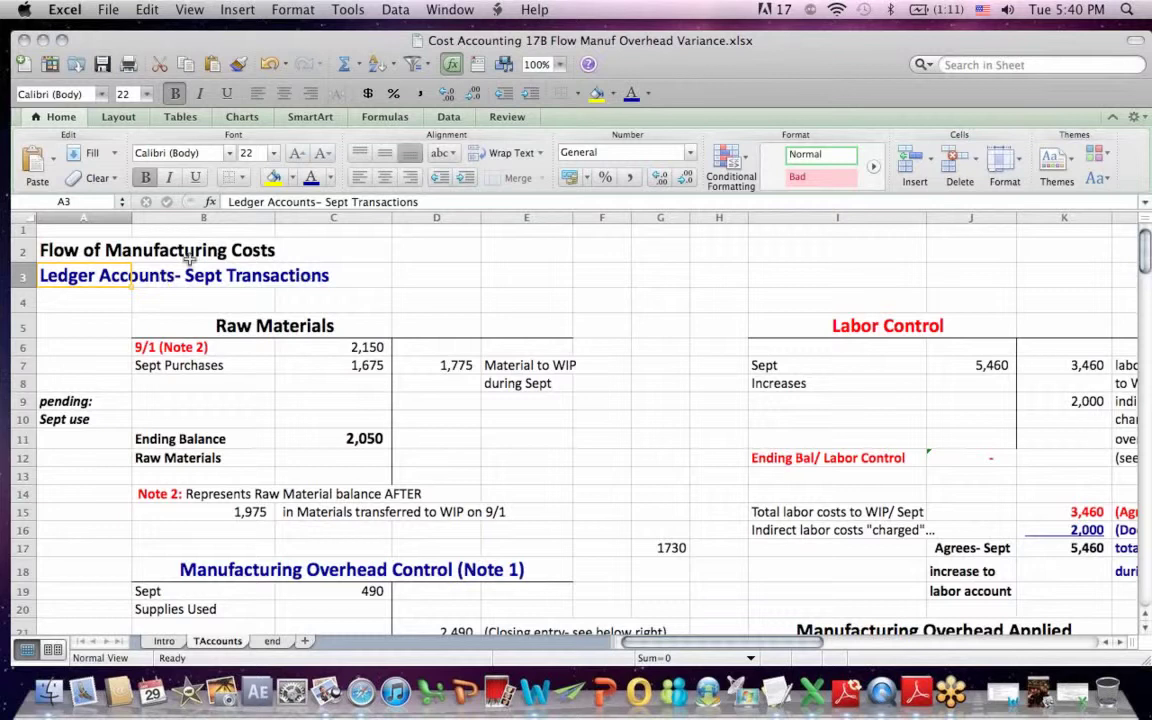
drag(82, 246, 400, 249)
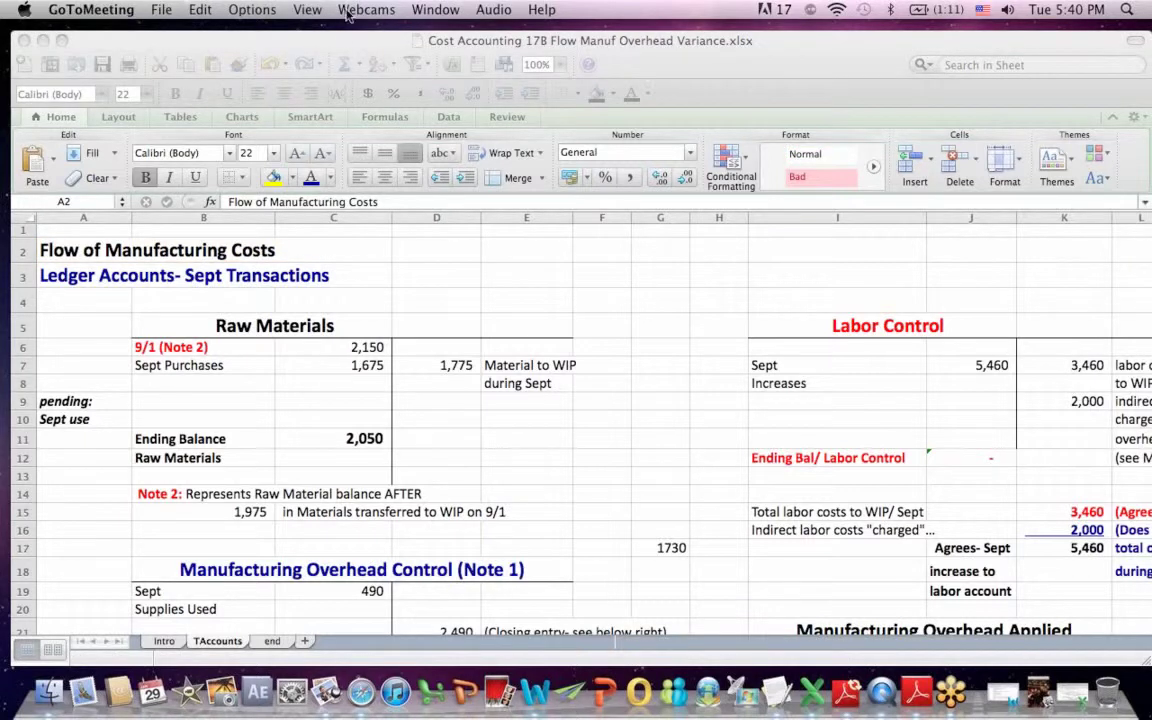
click(258, 322)
click(218, 318)
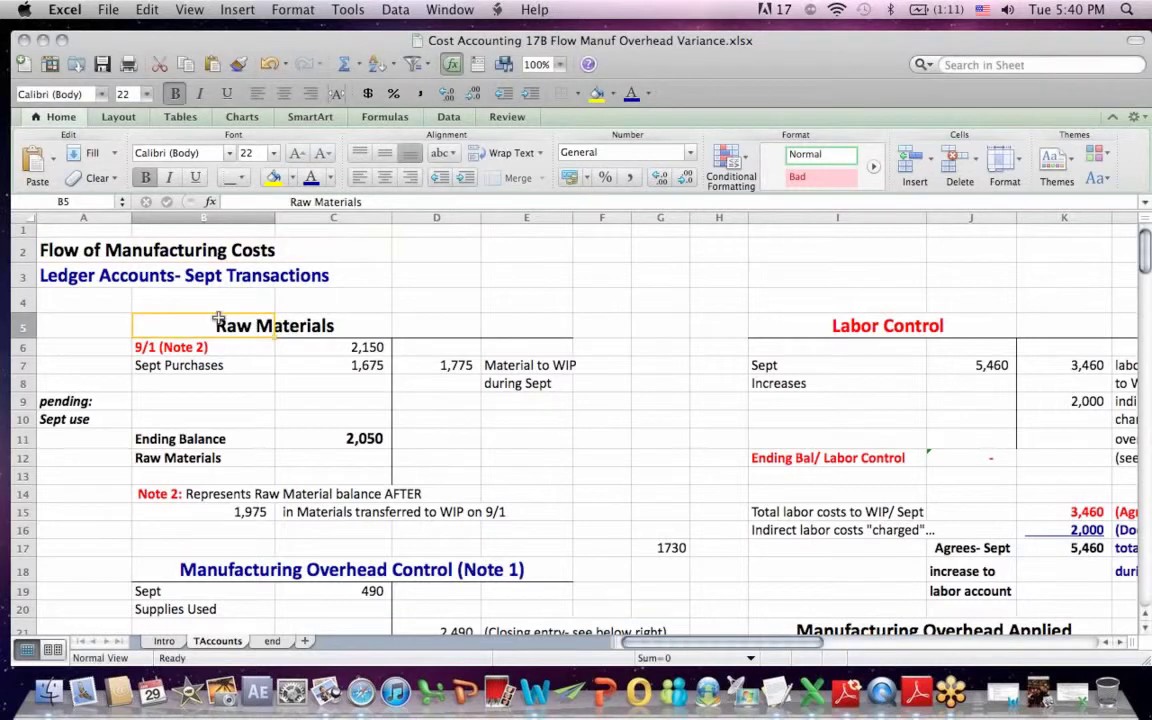
mouse_move(1146, 245)
mouse_down()
mouse_move(1147, 258)
mouse_move(1146, 240)
mouse_up()
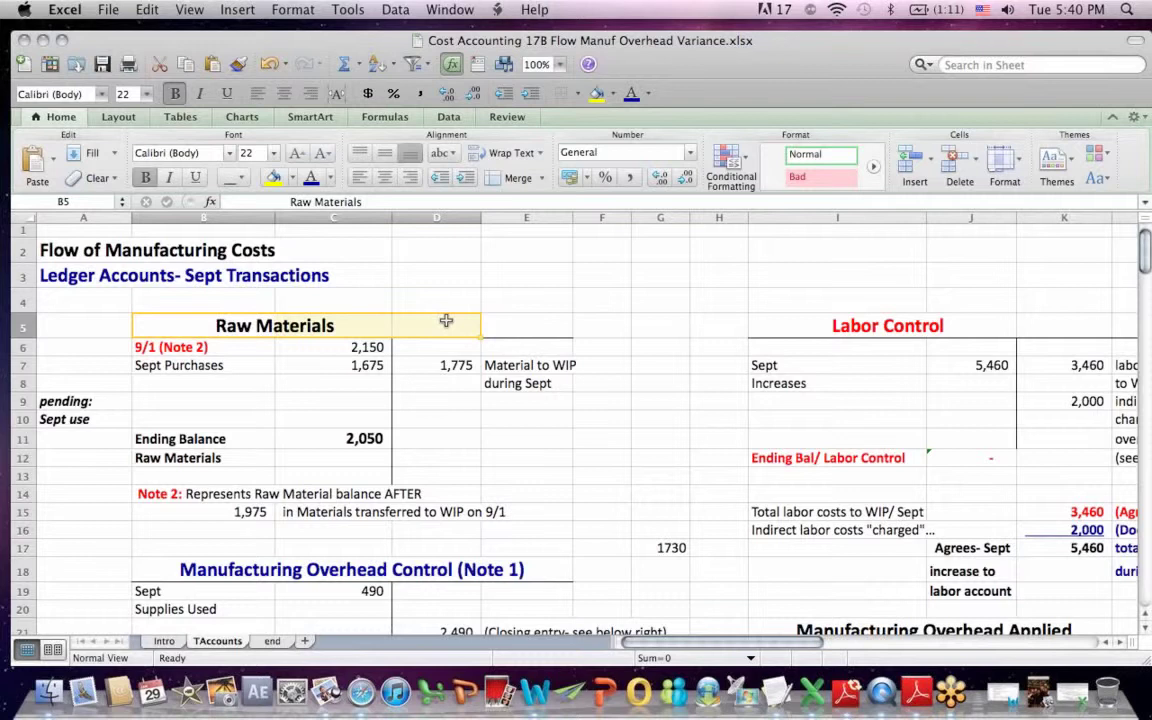
Step: Highlight the Labor Control, Manufacturing Overhead and Work In Process headings, K38 total and 9/1 opening row
click(960, 326)
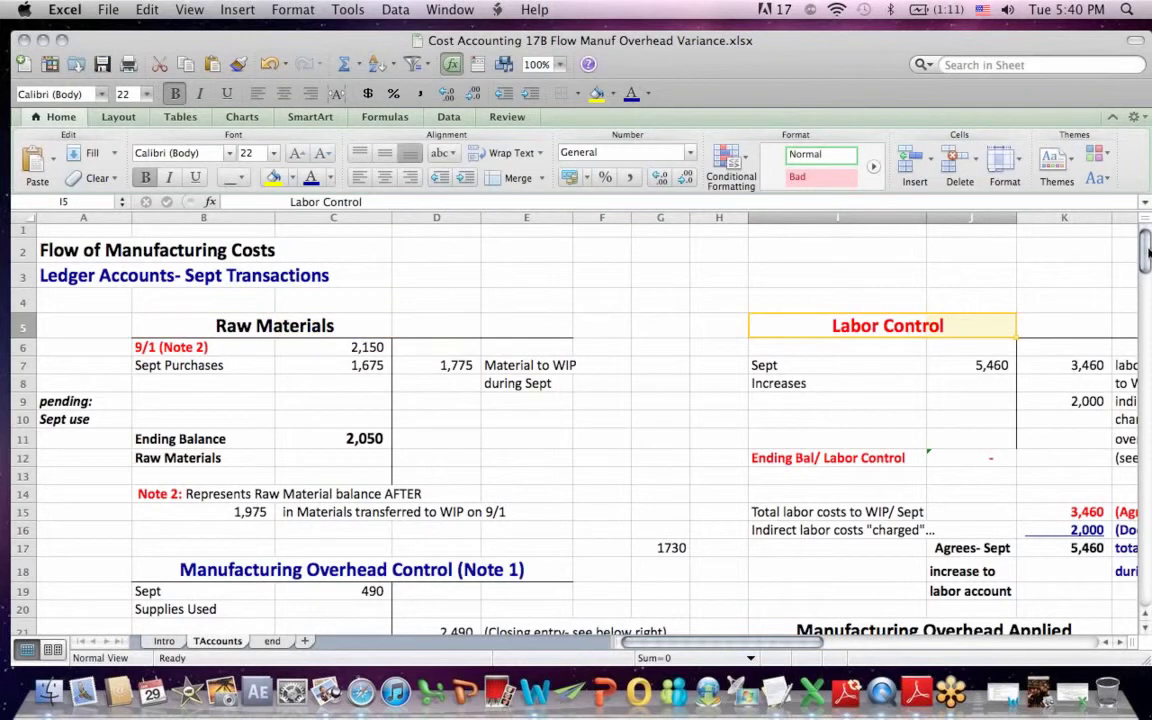
drag(1148, 255, 1148, 285)
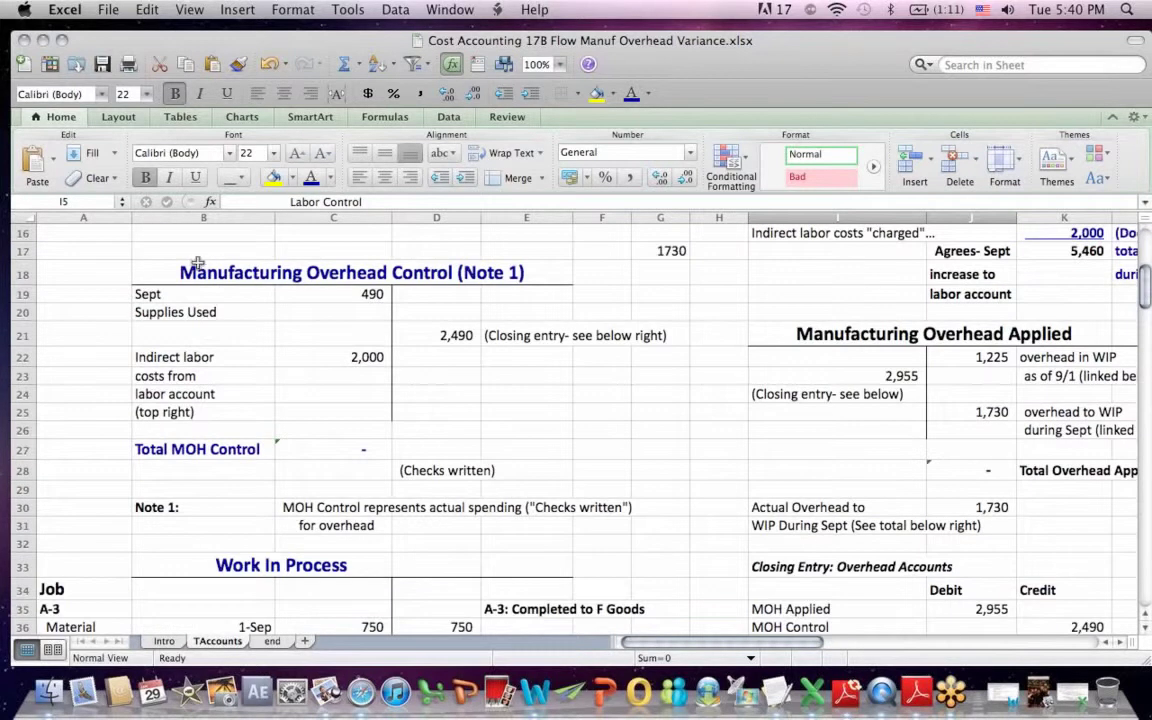
drag(198, 263, 595, 268)
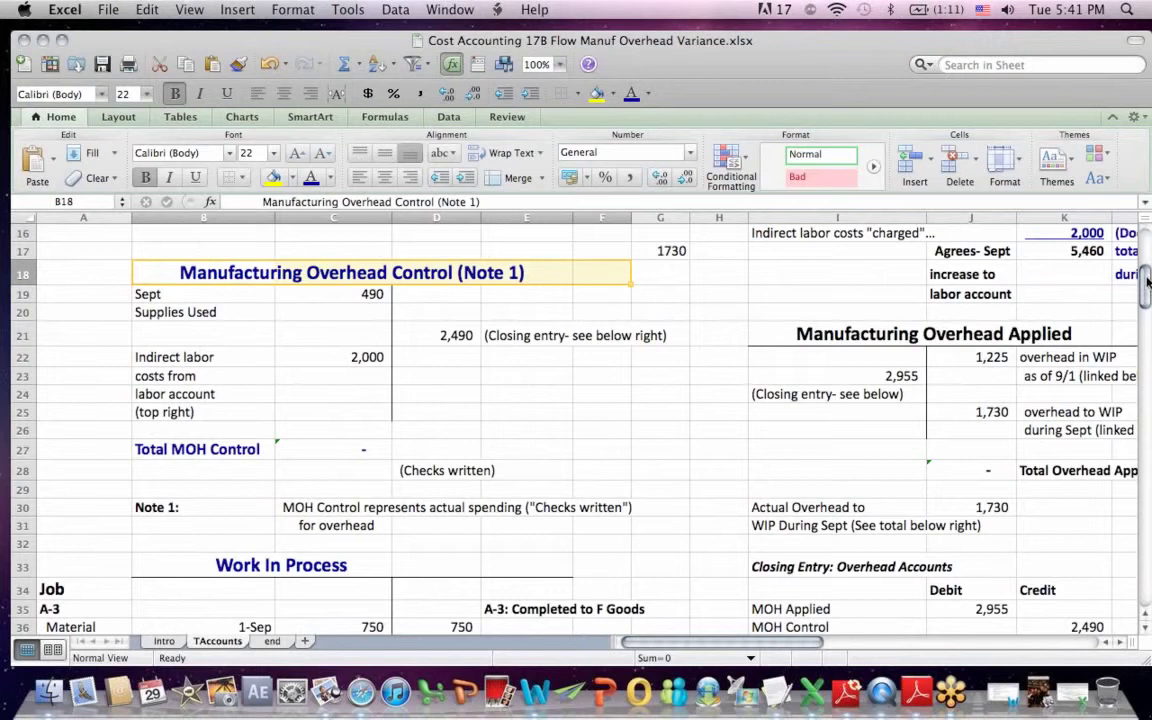
drag(1148, 282, 1148, 316)
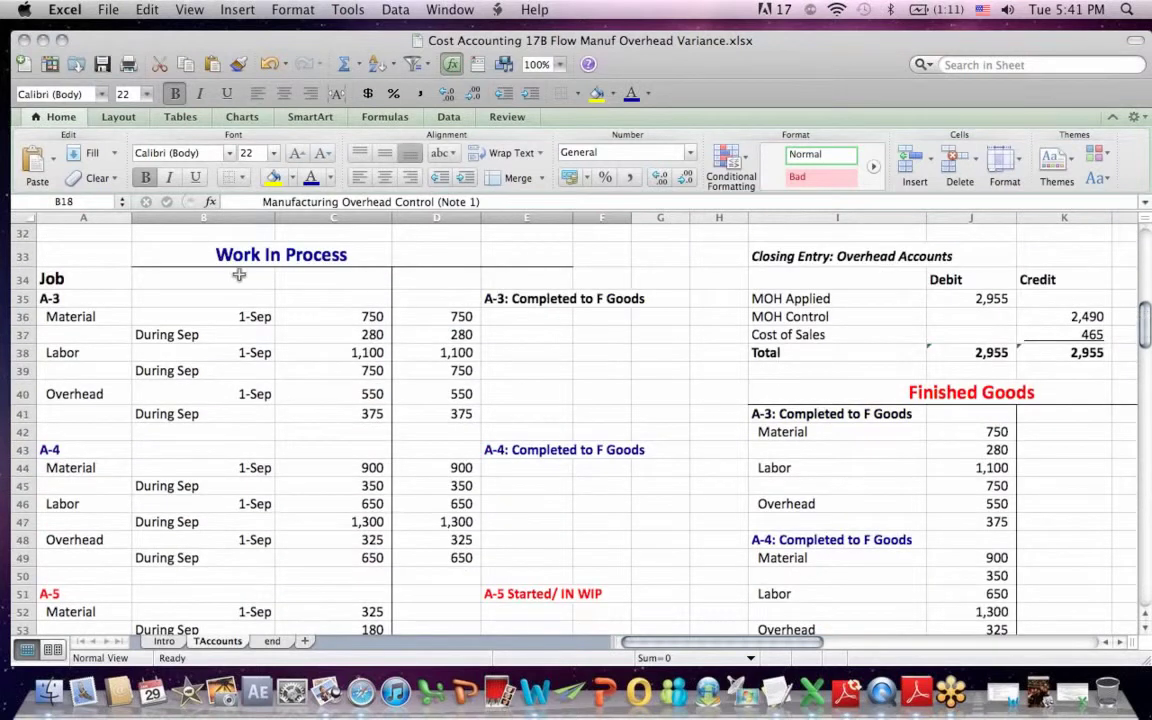
drag(250, 258, 478, 231)
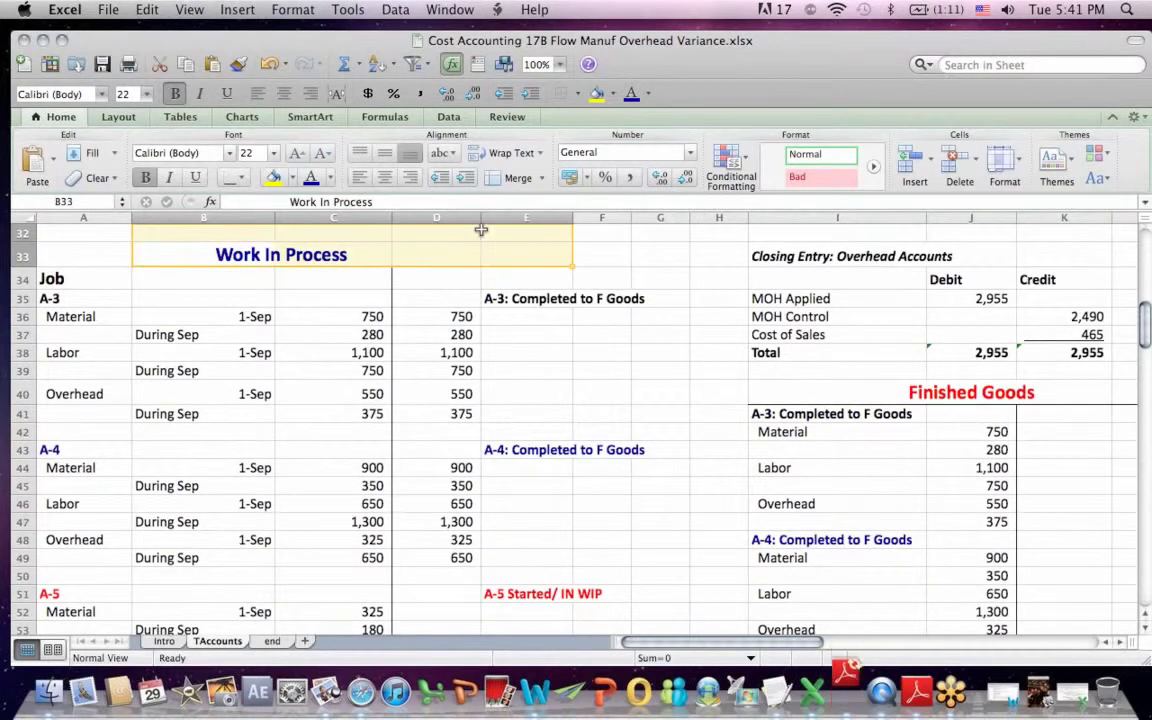
click(1095, 352)
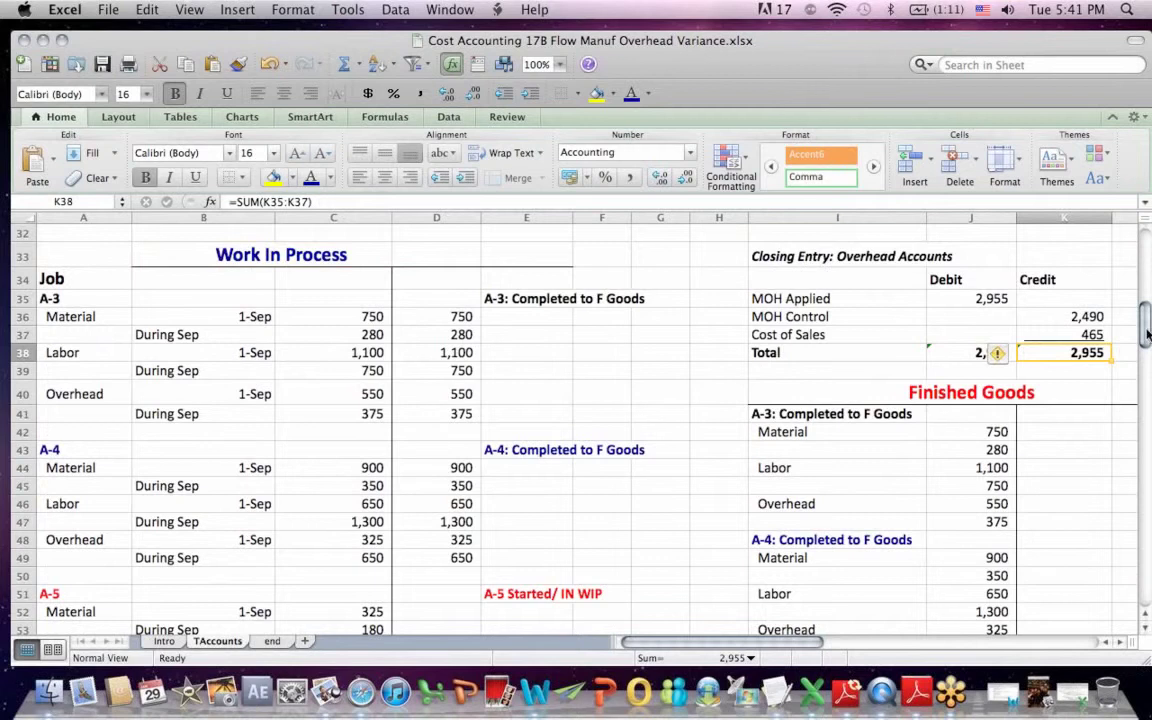
drag(1148, 335, 1148, 224)
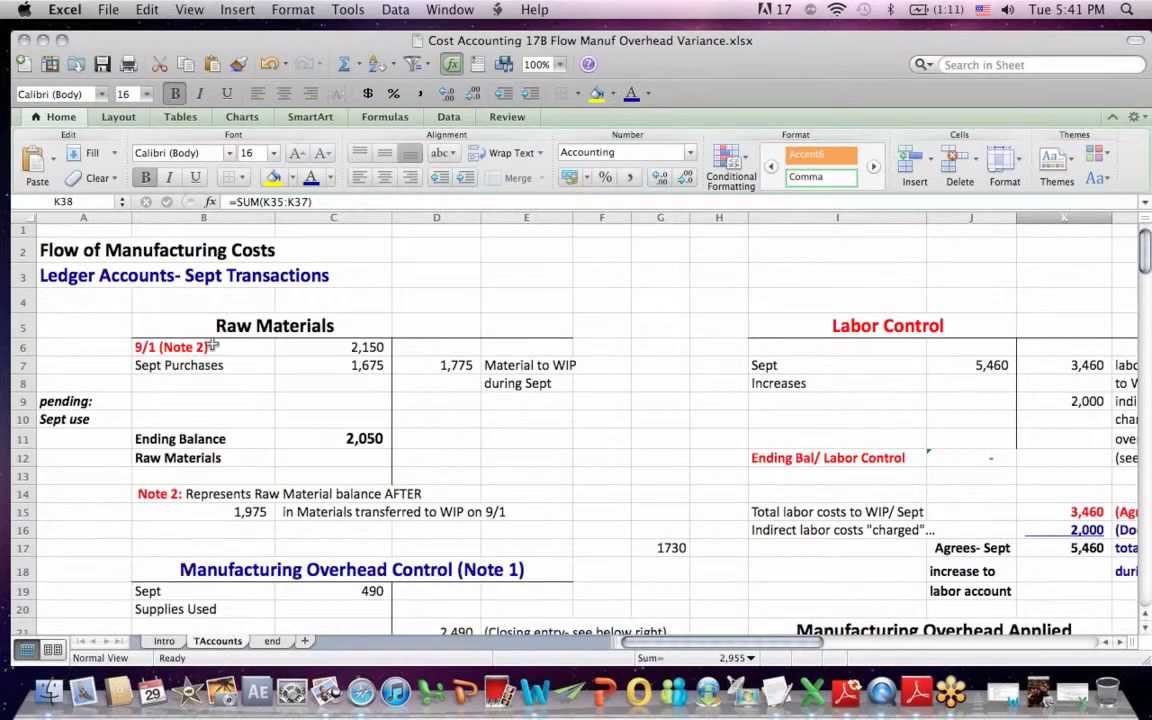
drag(180, 350, 365, 350)
drag(172, 365, 352, 364)
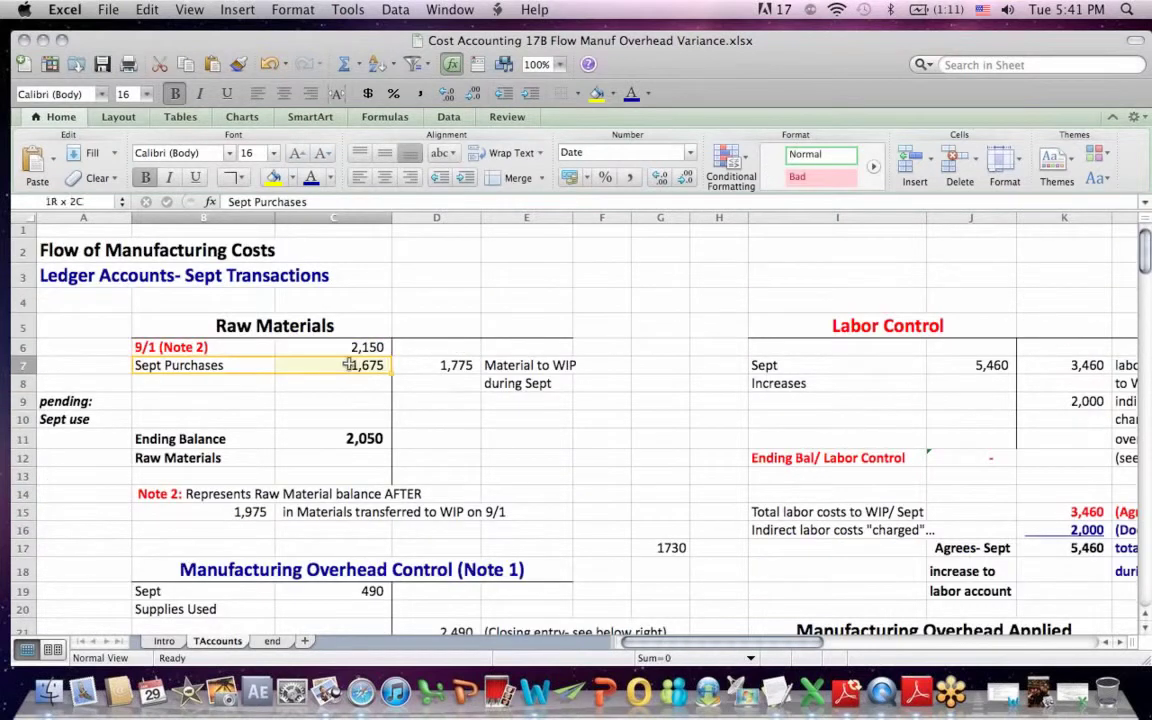
click(434, 364)
drag(434, 364, 625, 417)
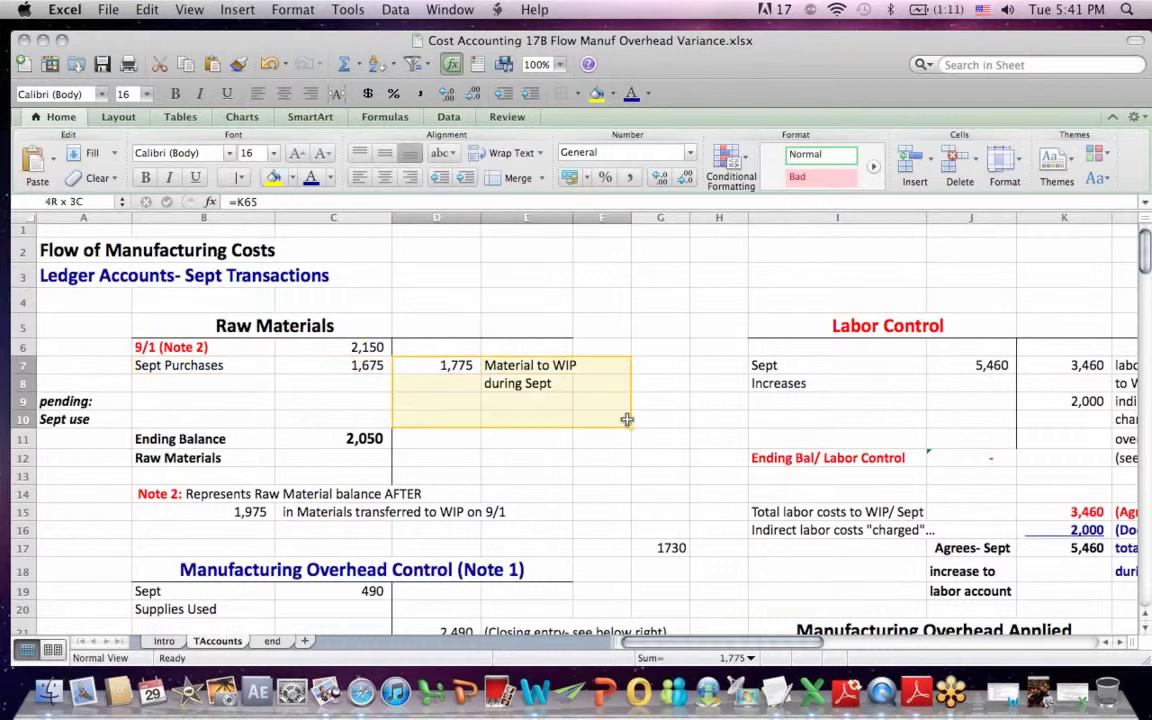
click(452, 366)
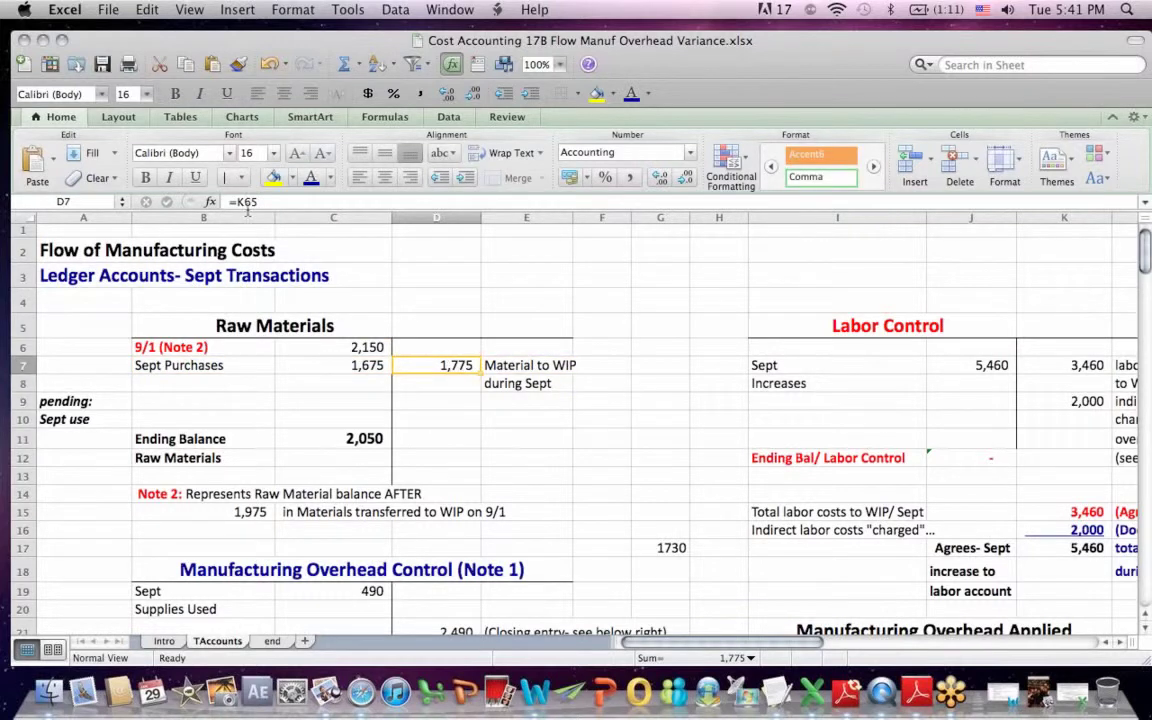
click(247, 204)
drag(1147, 265, 1147, 381)
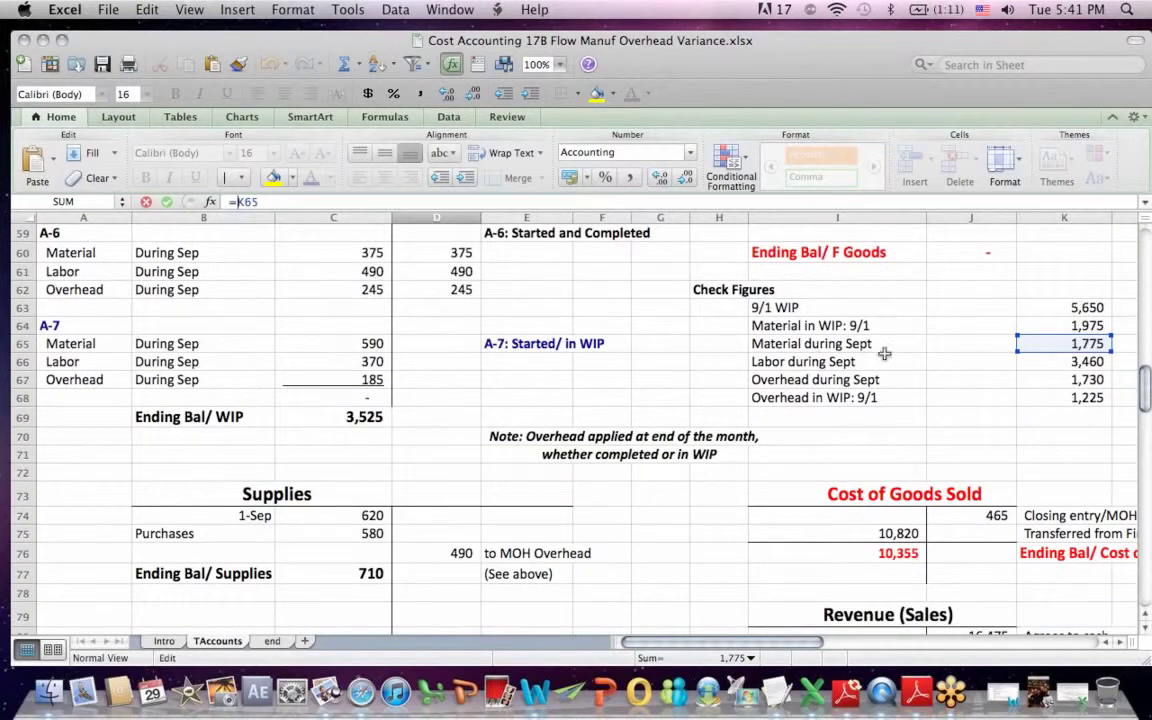
key(Return)
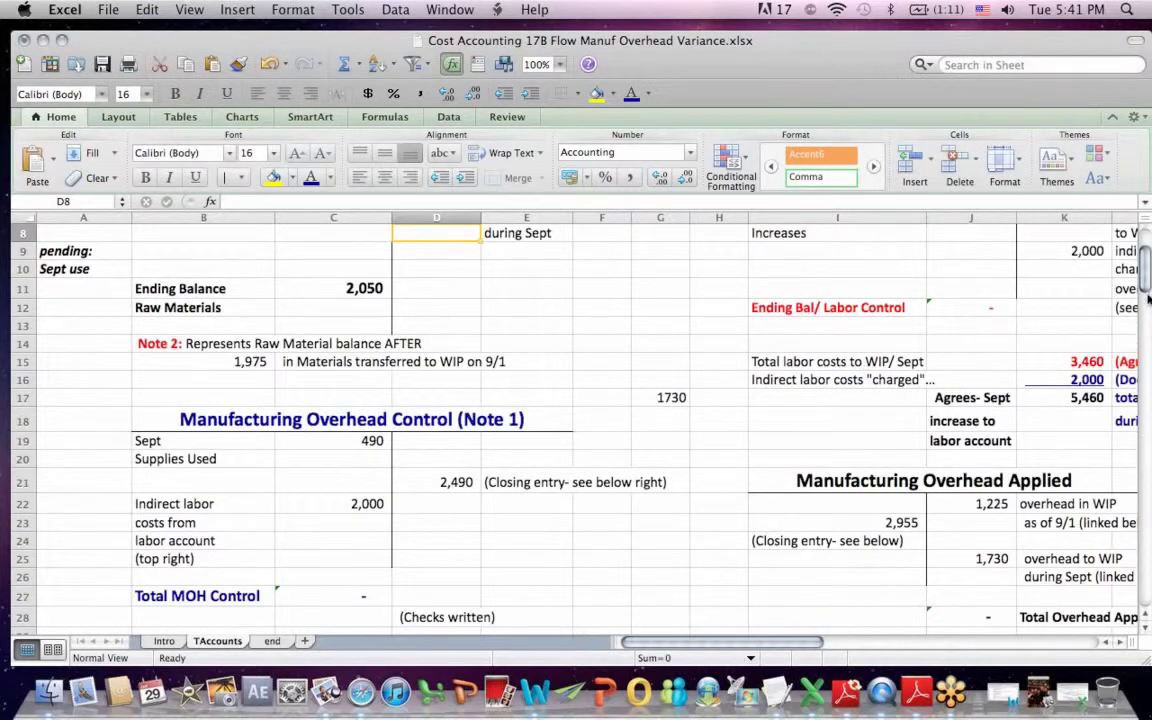
drag(1147, 265, 1146, 381)
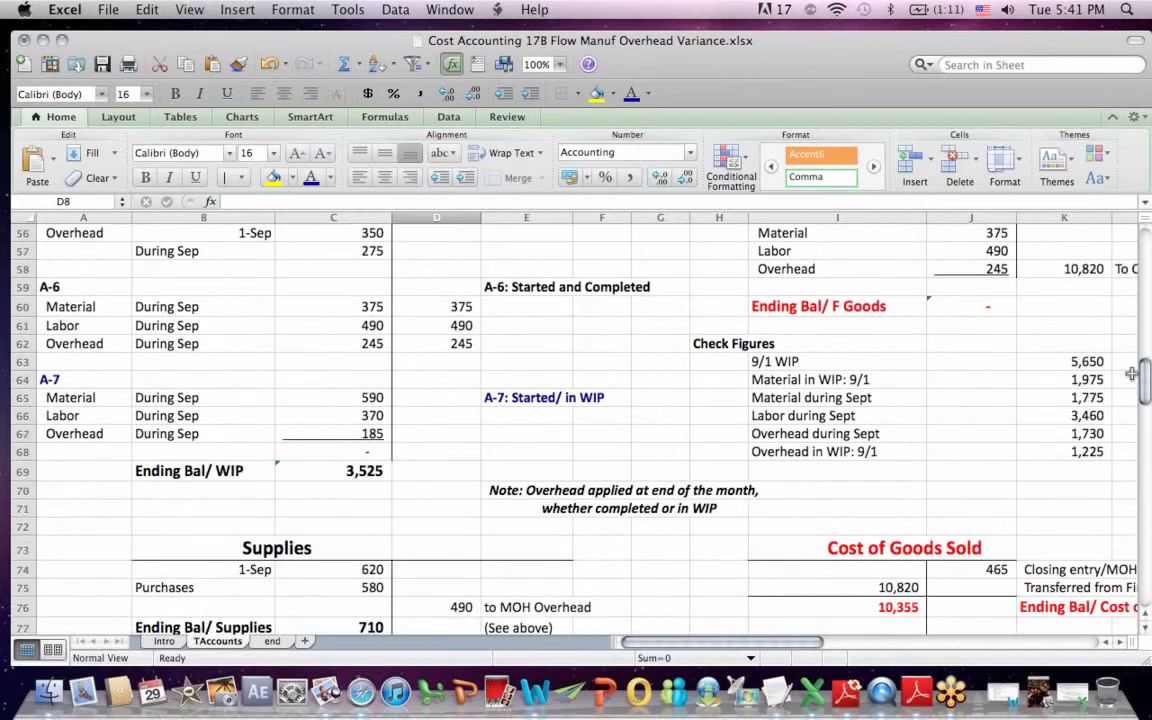
click(1078, 397)
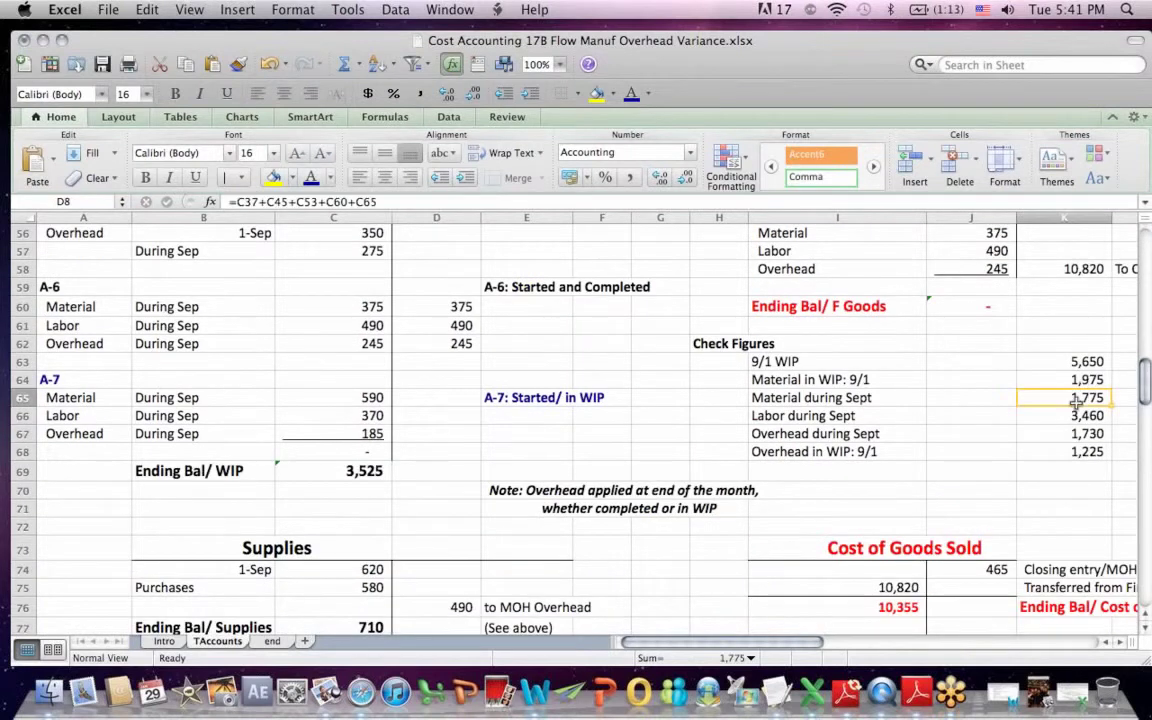
click(324, 201)
drag(1147, 393, 1147, 338)
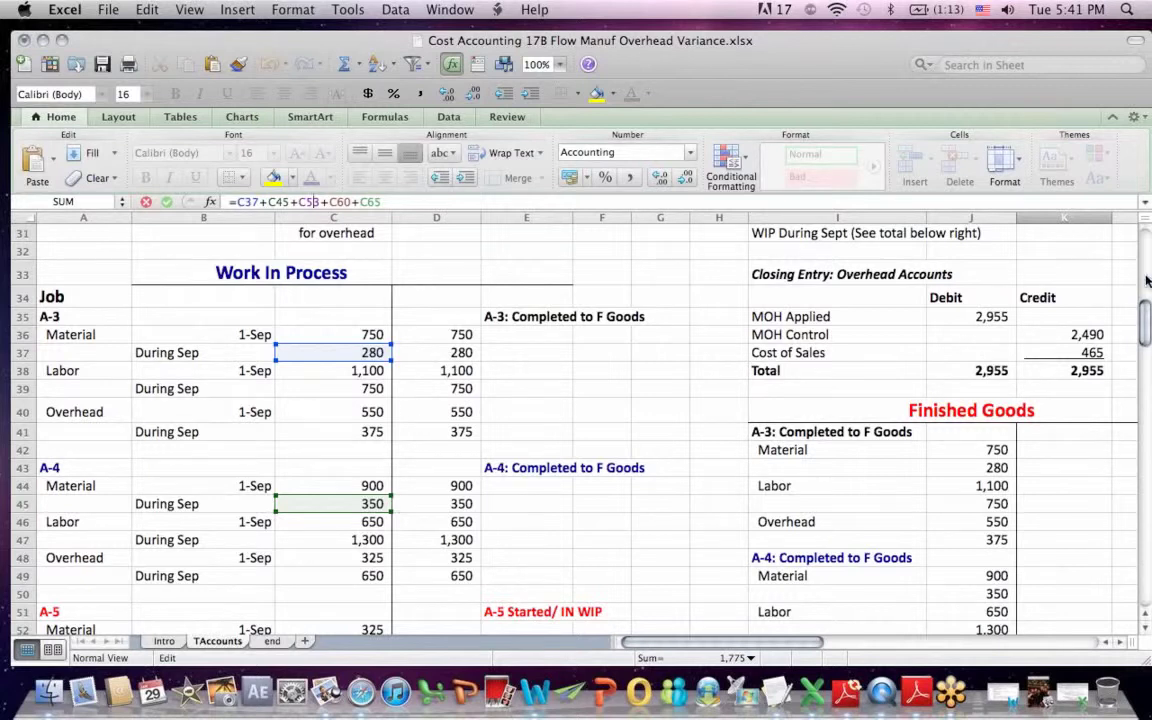
drag(1147, 316, 1147, 237)
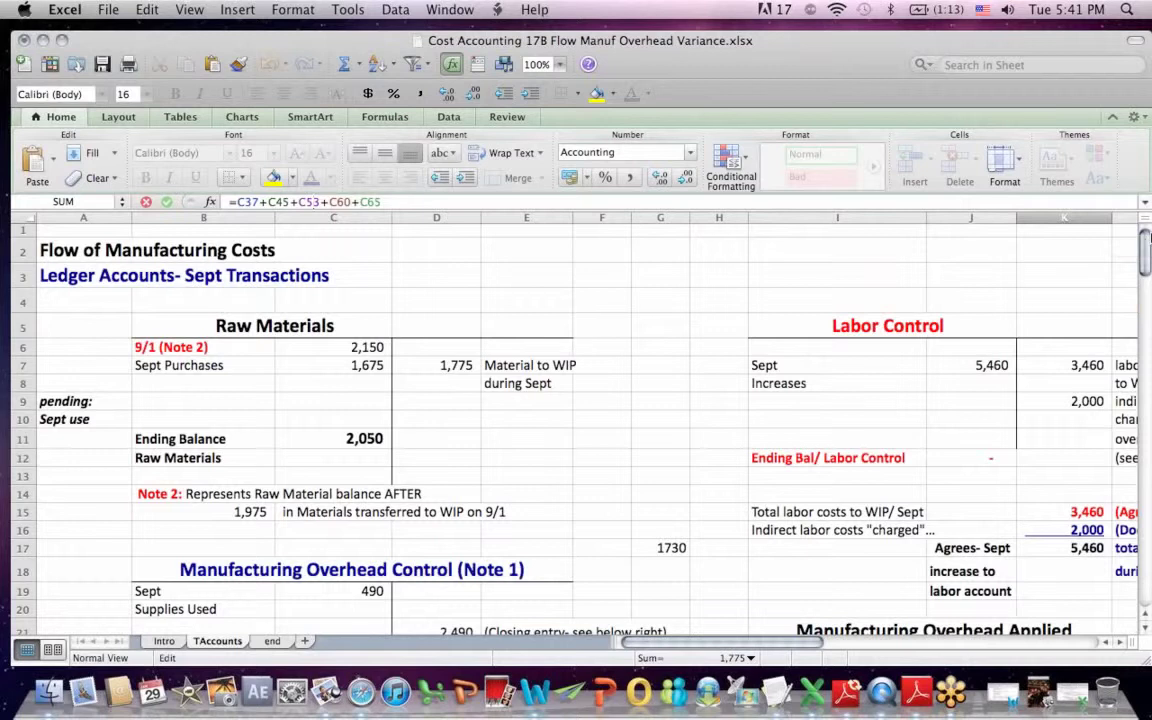
key(Return)
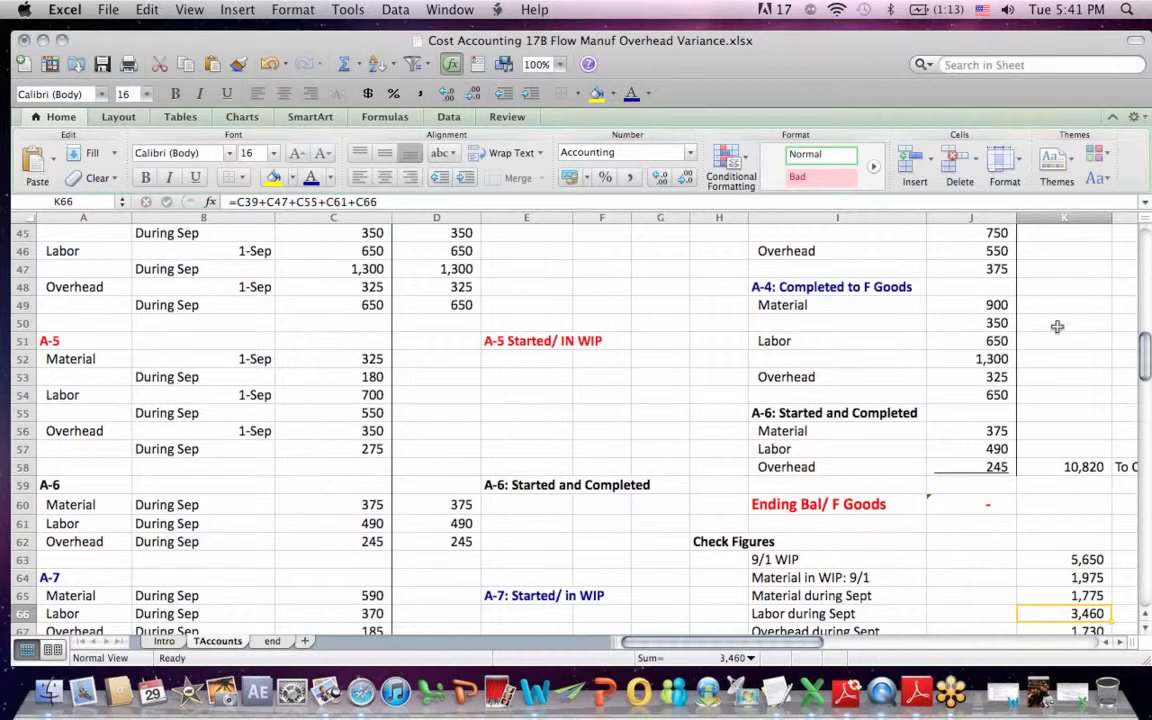
drag(1147, 352, 1147, 240)
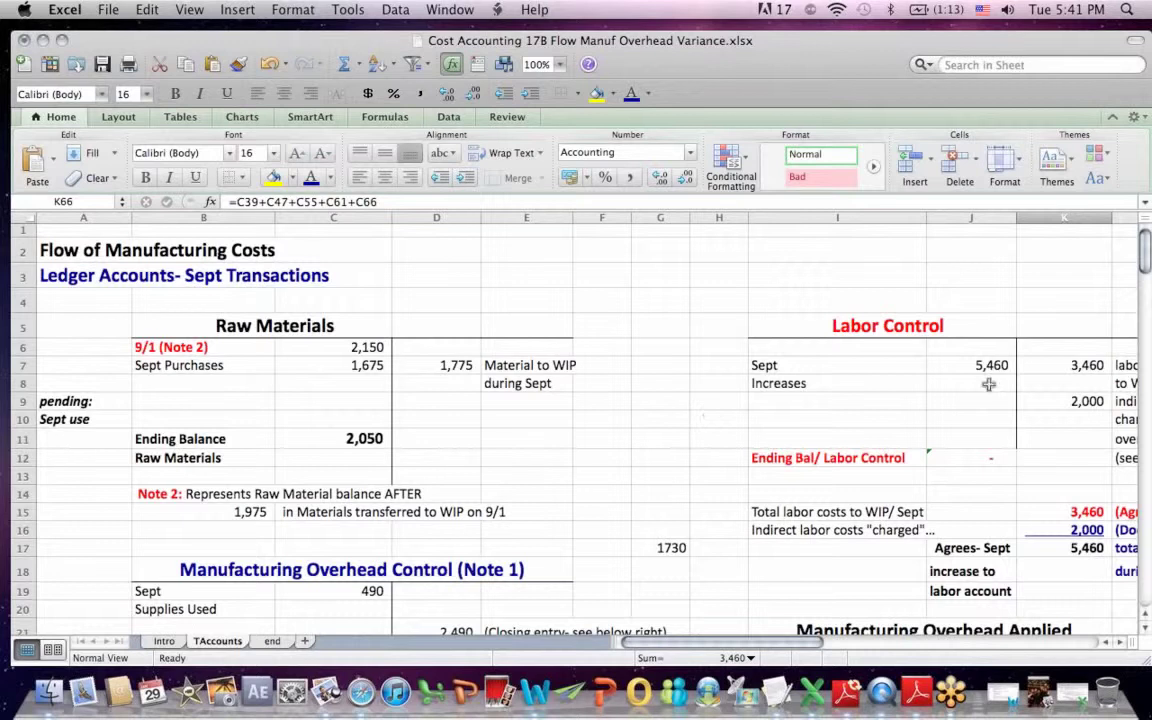
Step: Return to the workbook and highlight the Sept labor increase entries in Labor Control
click(923, 640)
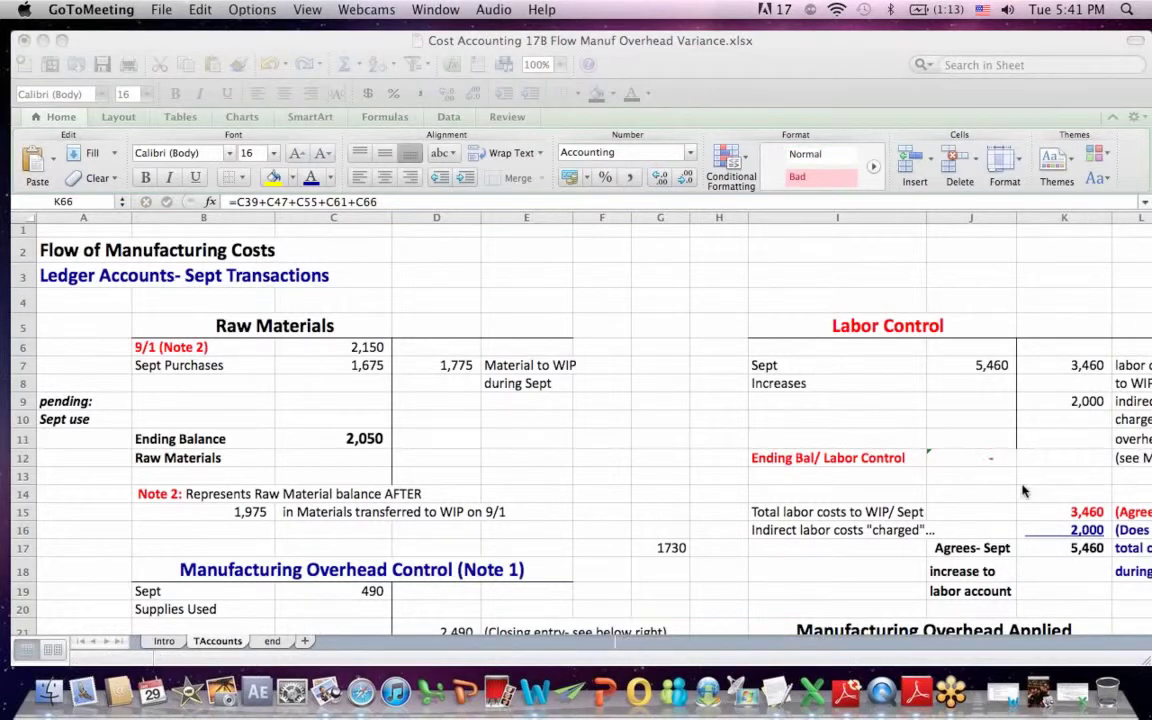
click(1037, 460)
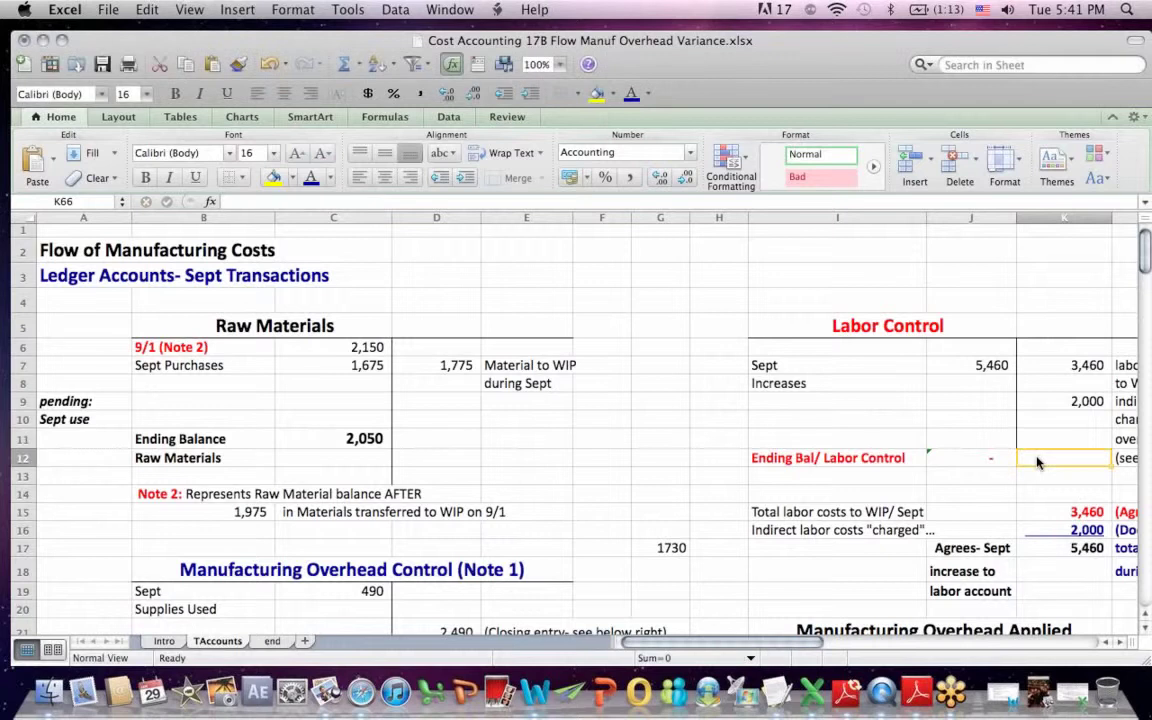
key(Right)
key(Right)
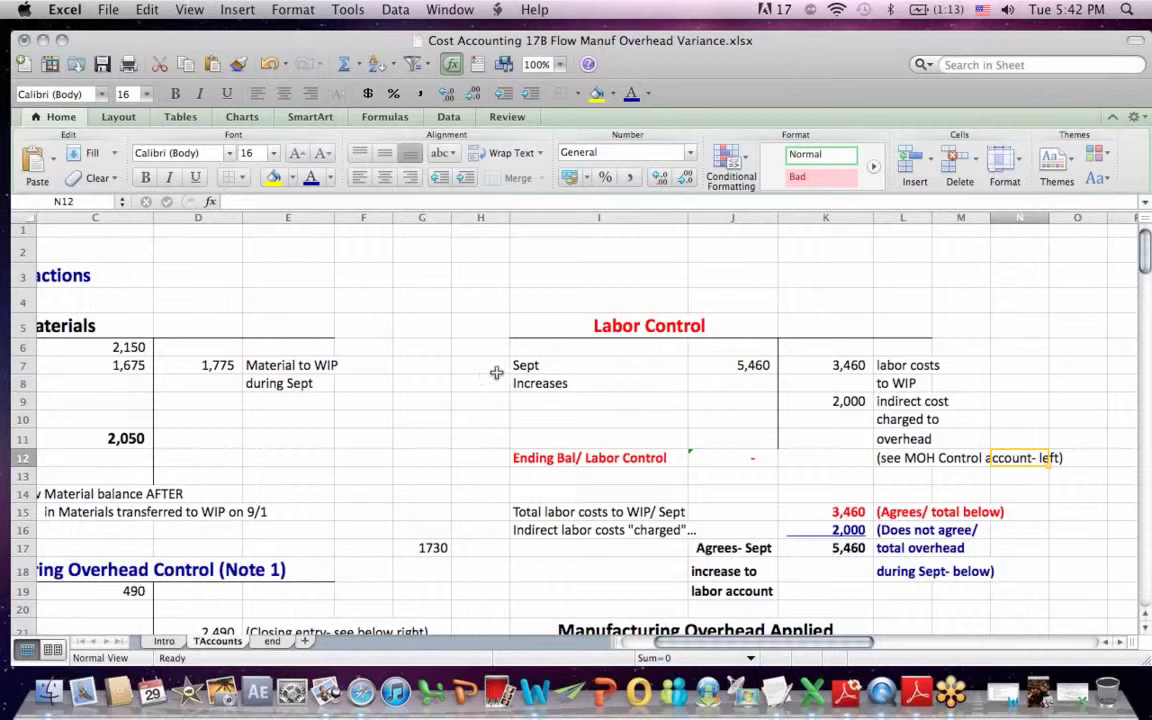
drag(516, 372, 767, 393)
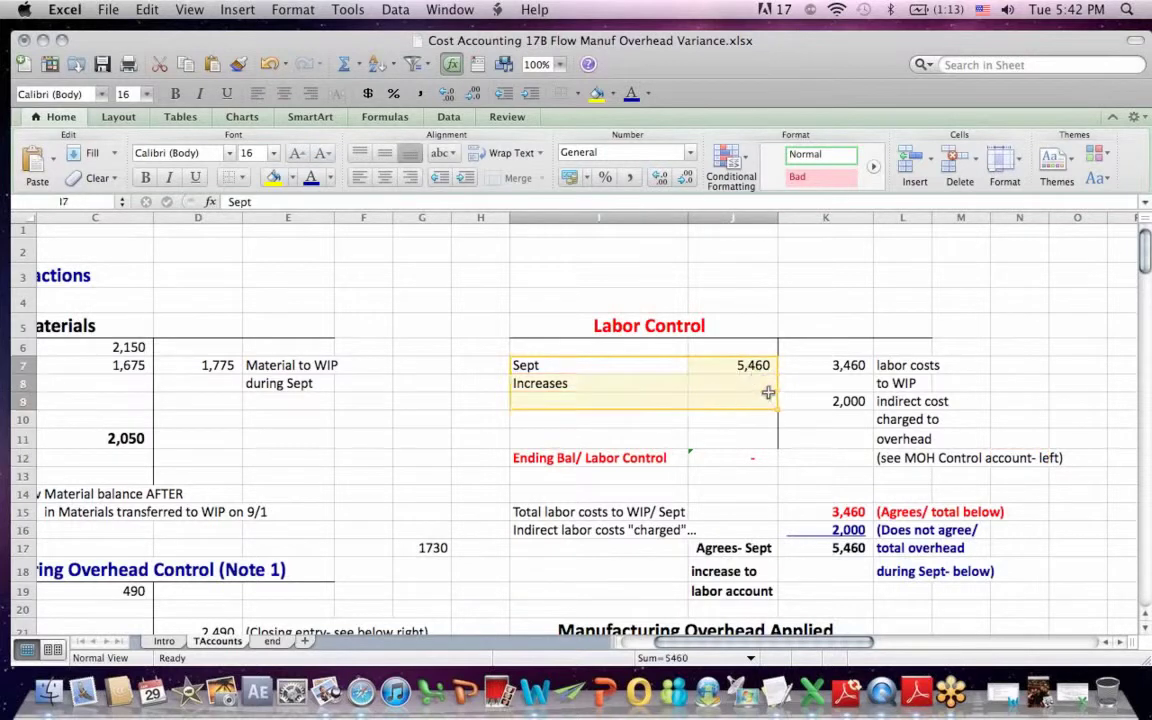
Step: Mark the 3,460 labor costs to WIP and the 2,000 indirect cost charged to overhead
click(863, 292)
drag(845, 367, 1018, 383)
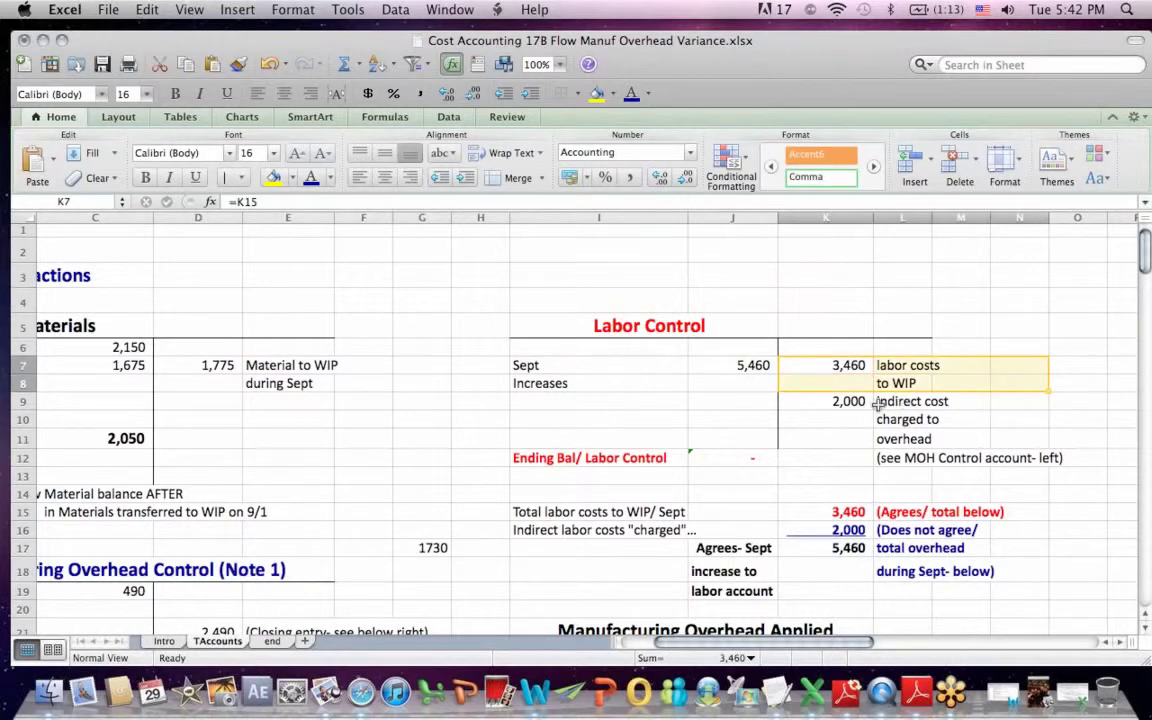
drag(824, 404, 1068, 461)
click(1075, 511)
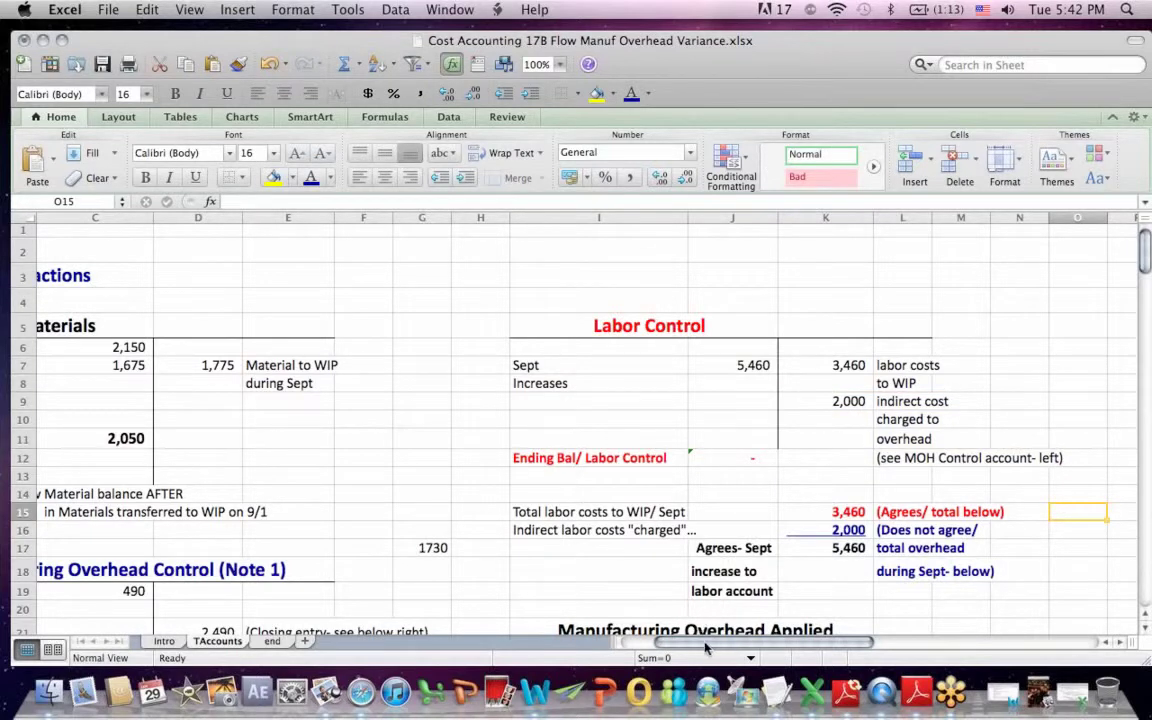
Step: Scroll down to row 52 and inspect the Labor during Sept check figure in K66
drag(705, 648, 666, 606)
drag(1147, 244, 1146, 368)
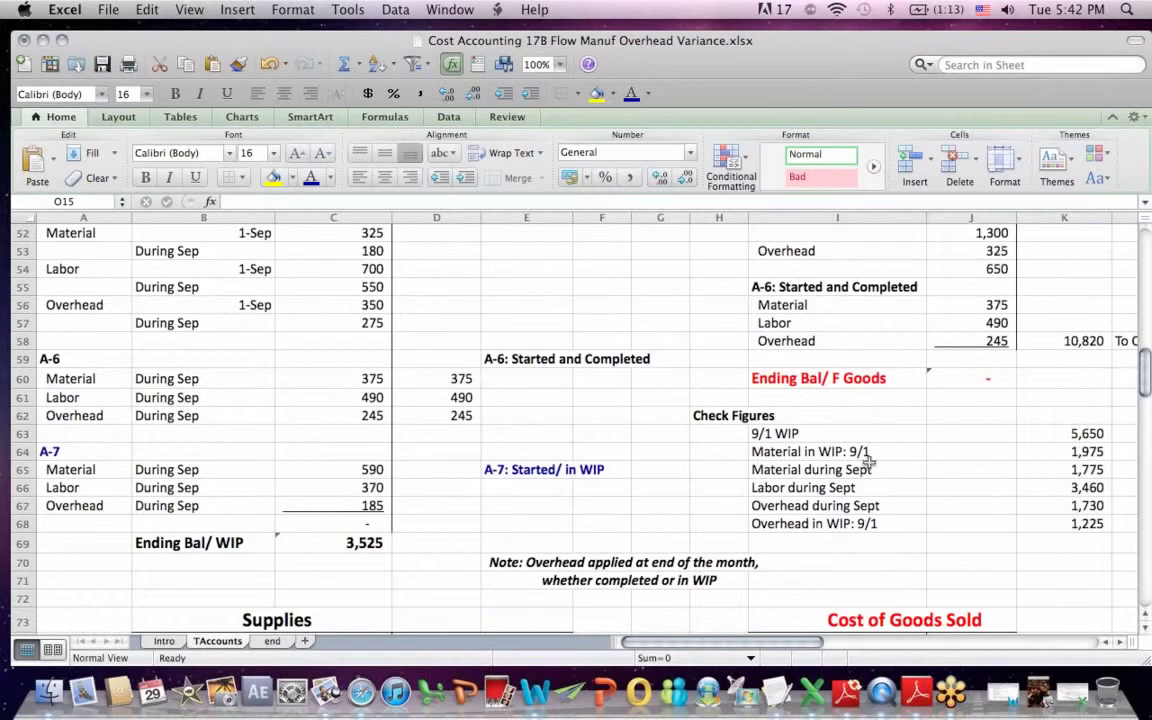
click(783, 489)
click(1041, 487)
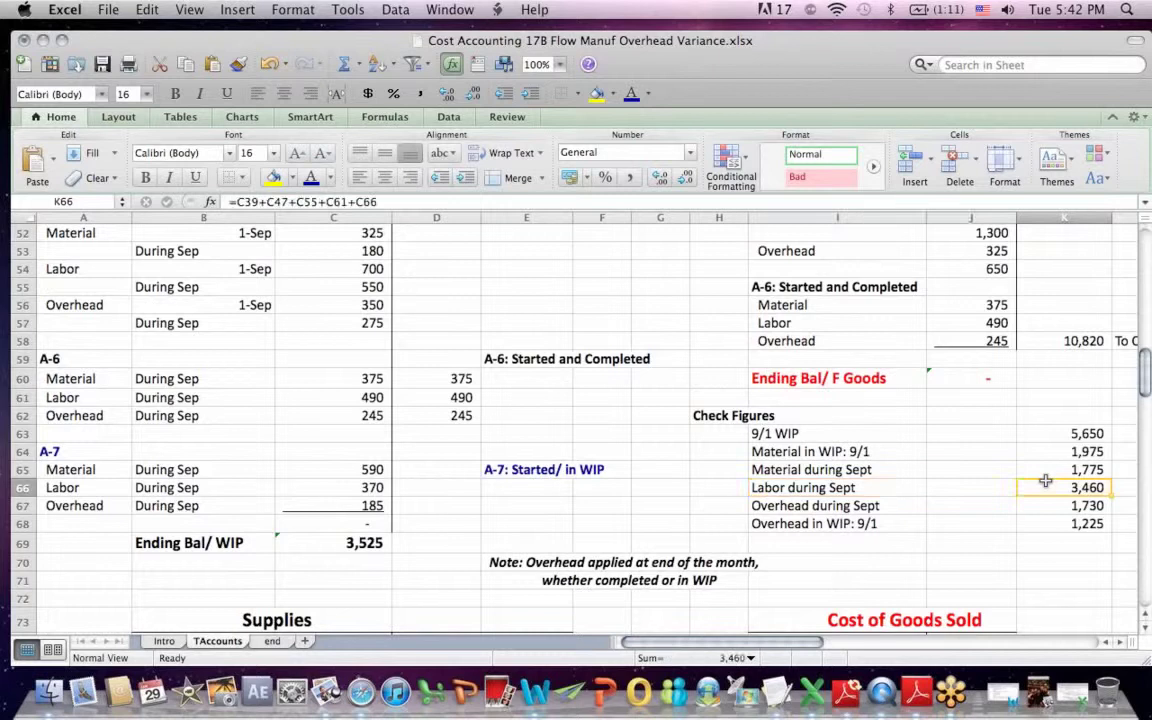
click(322, 203)
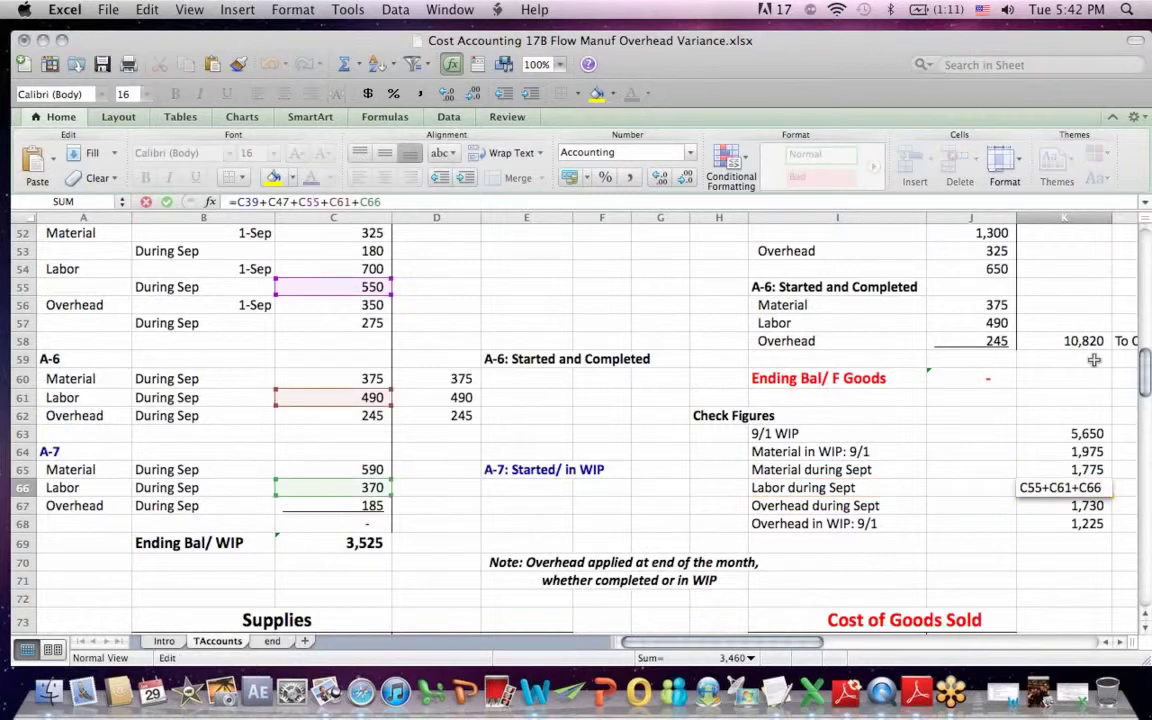
drag(1145, 370, 1146, 333)
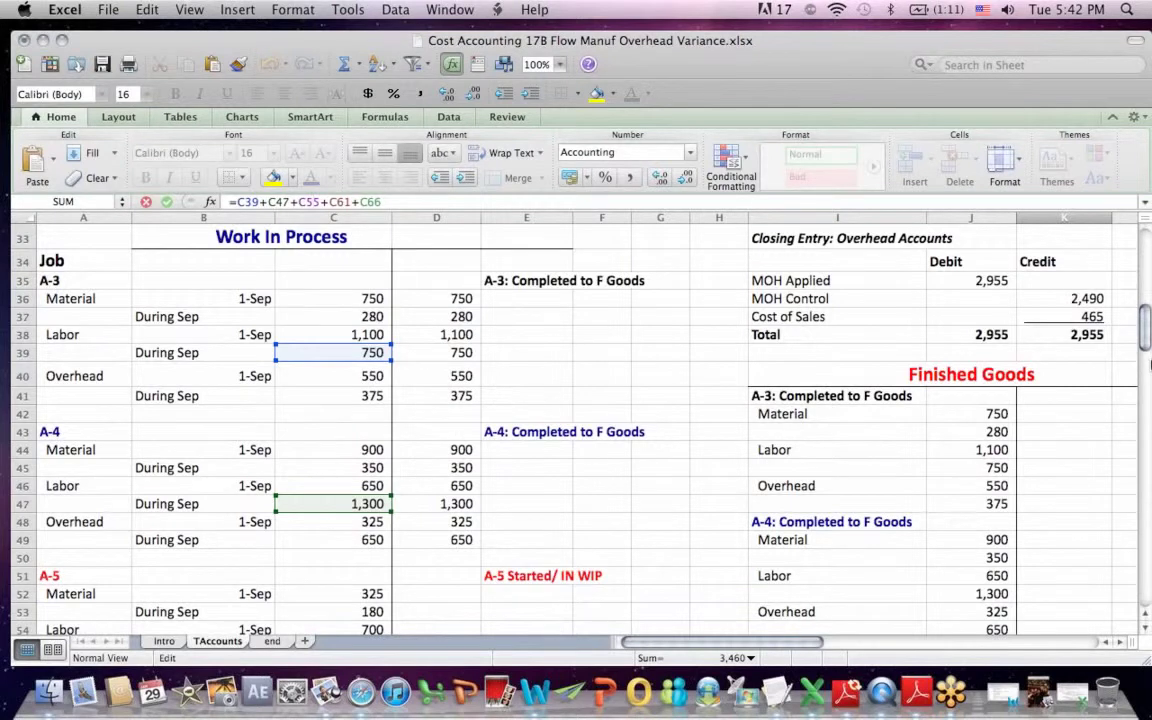
mouse_move(1147, 335)
mouse_down()
mouse_move(1147, 365)
mouse_move(1146, 310)
mouse_up()
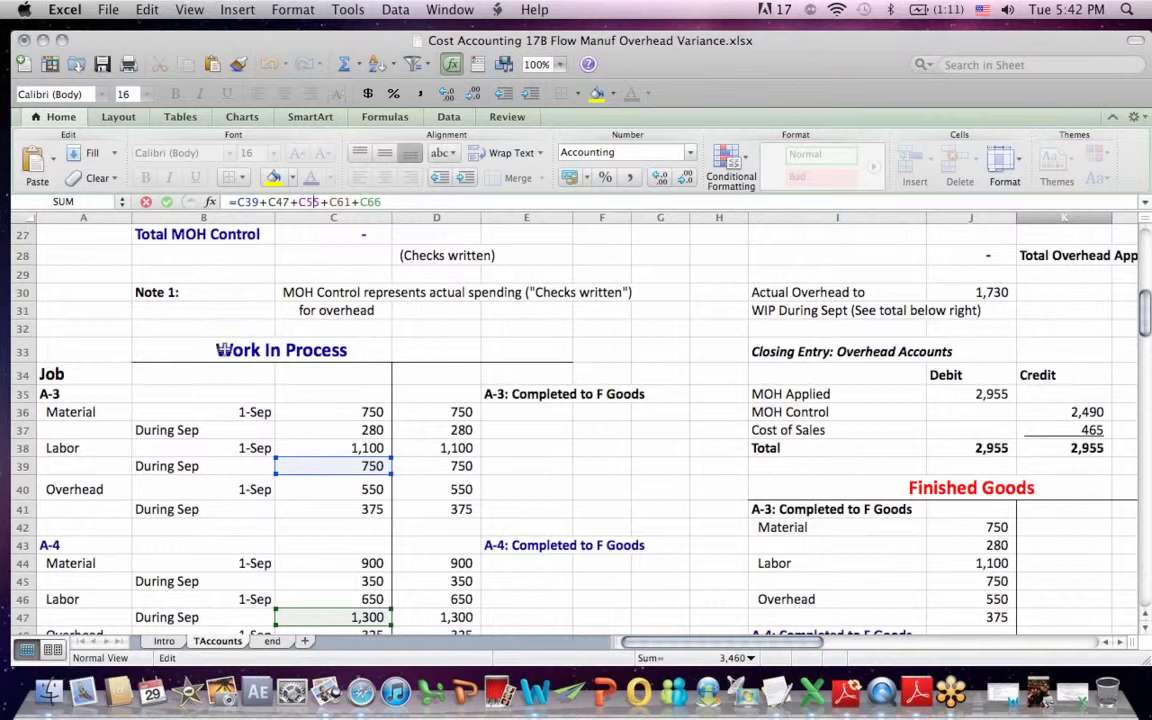
drag(205, 342, 372, 491)
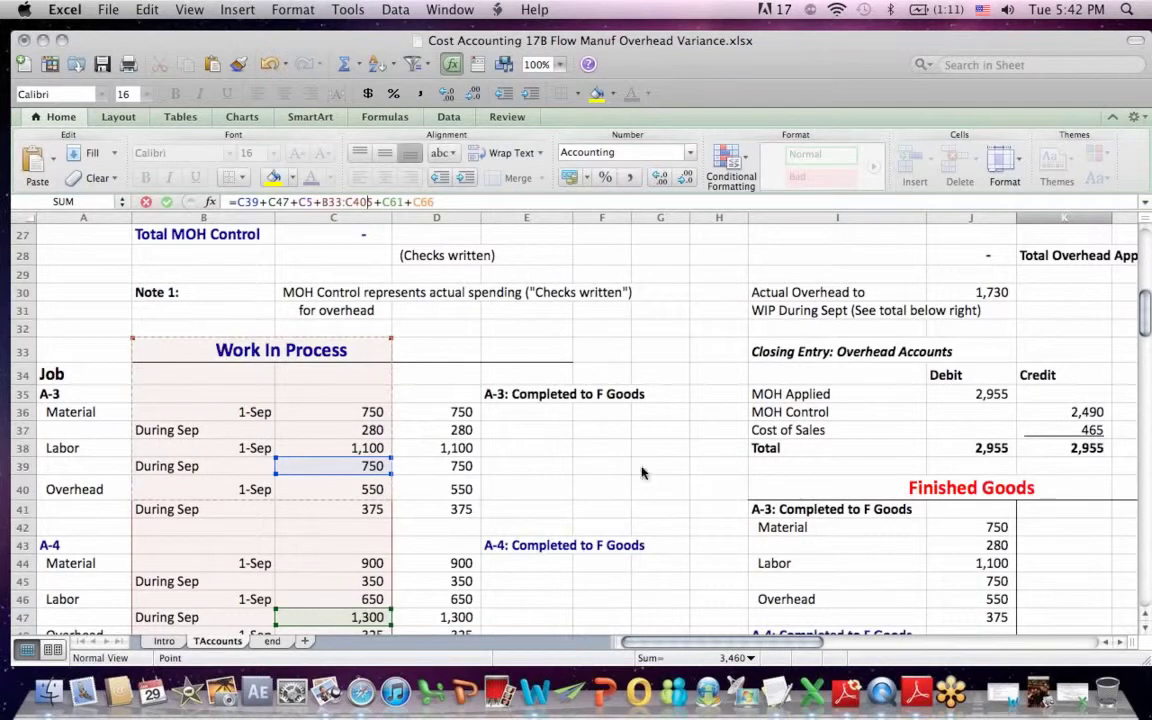
key(Escape)
click(1088, 594)
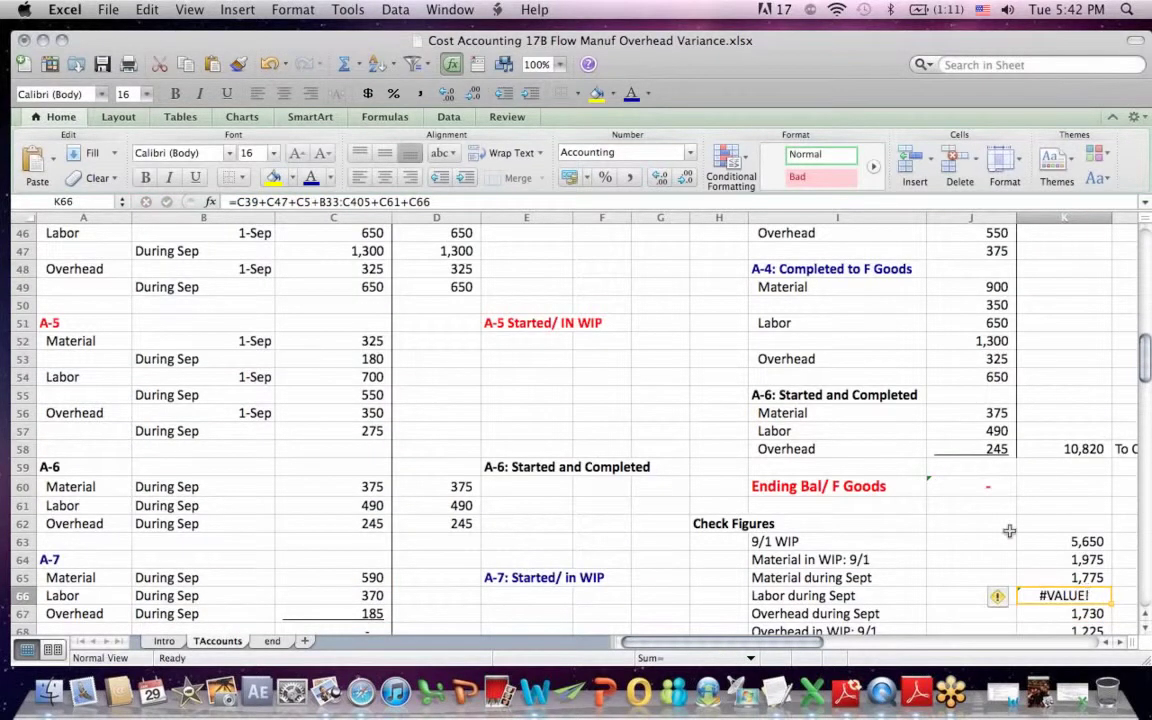
click(270, 64)
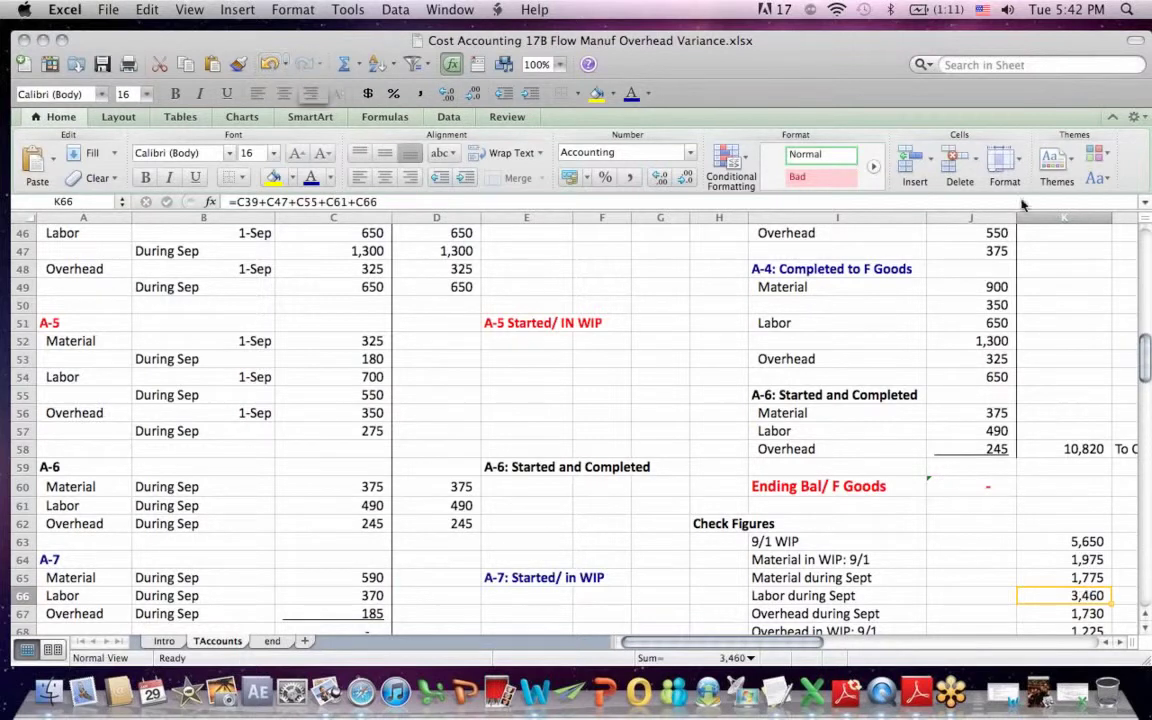
drag(1148, 370, 1143, 290)
drag(170, 430, 360, 496)
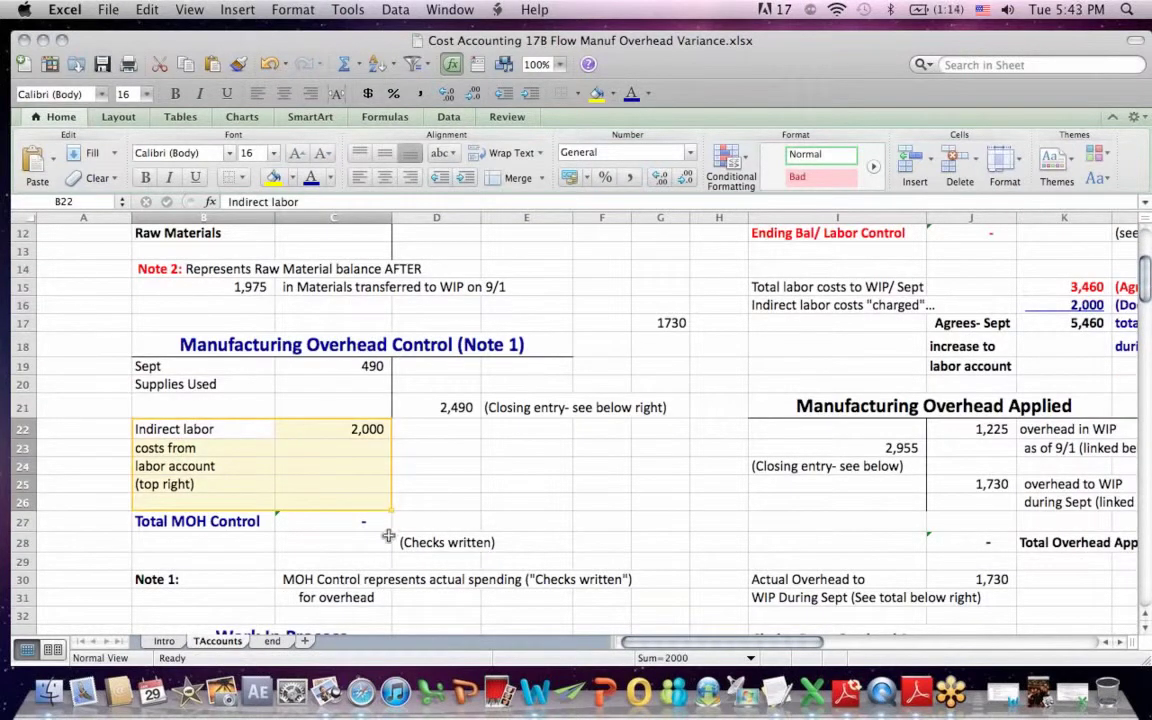
drag(395, 541, 559, 542)
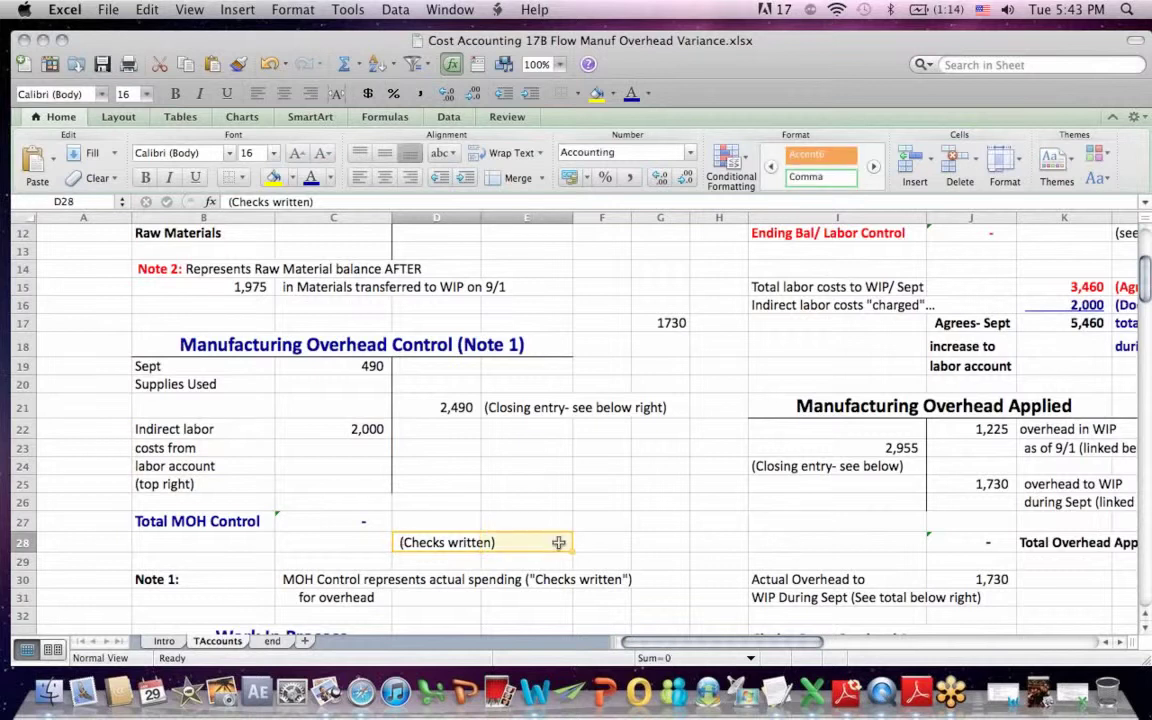
drag(150, 580, 590, 596)
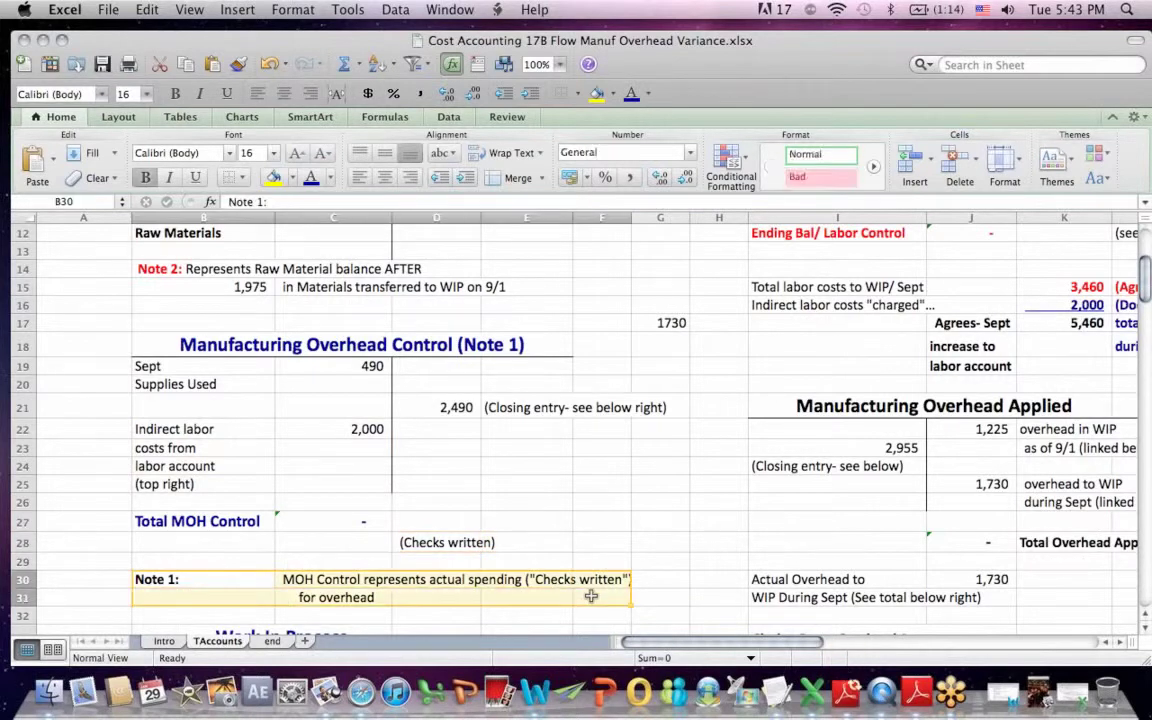
click(590, 521)
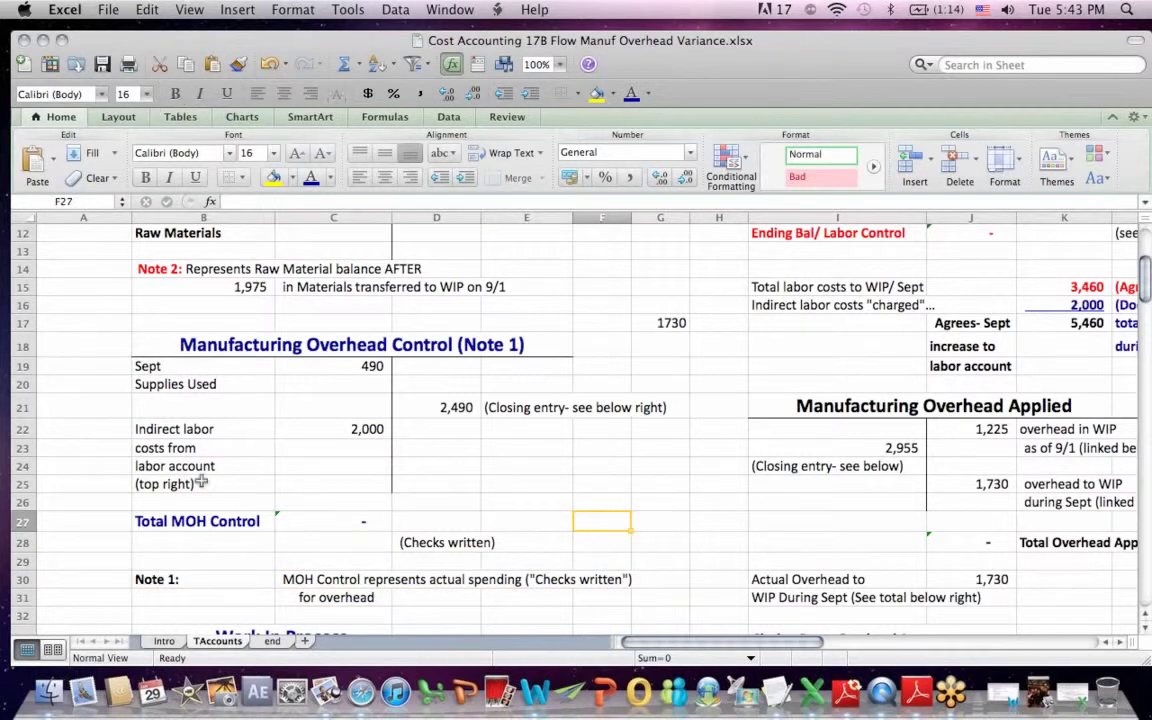
drag(178, 428, 400, 519)
click(400, 519)
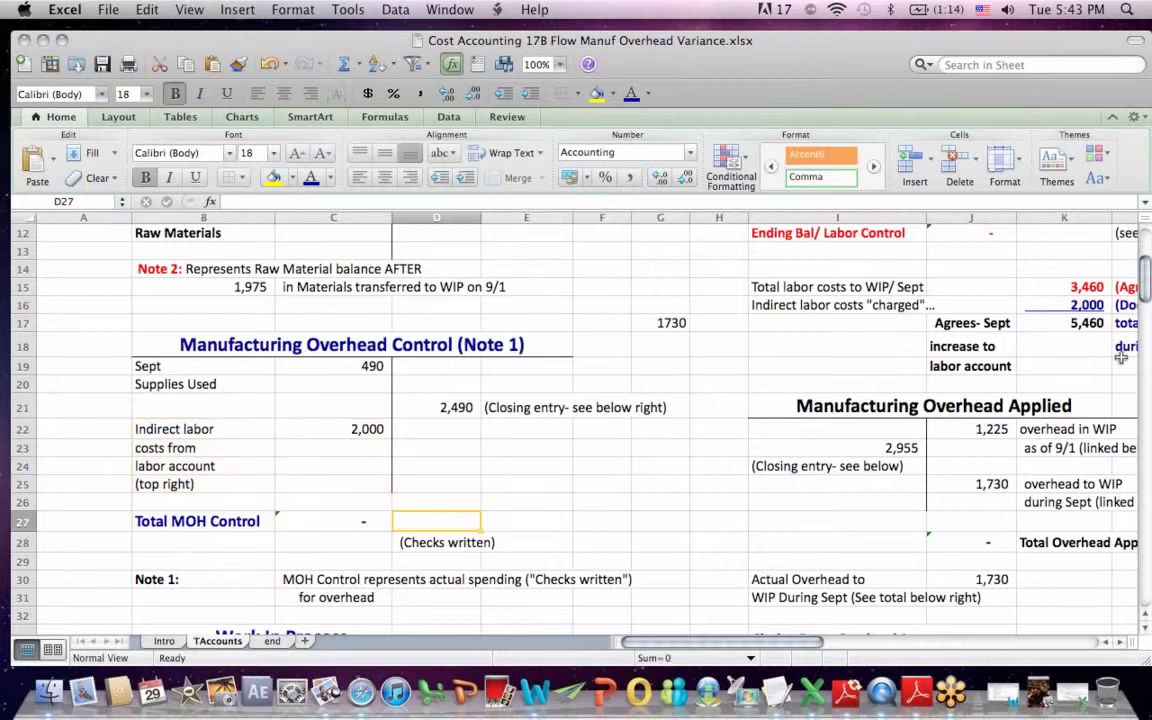
drag(1147, 290, 1147, 428)
drag(168, 328, 362, 309)
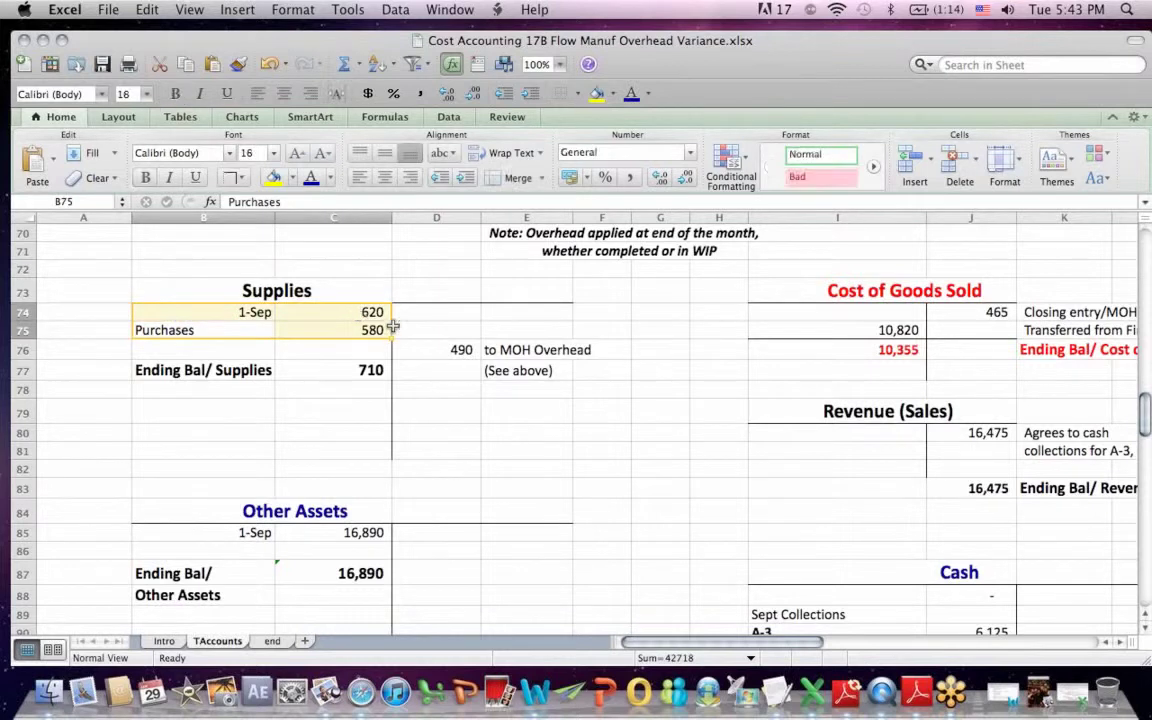
drag(420, 345, 684, 393)
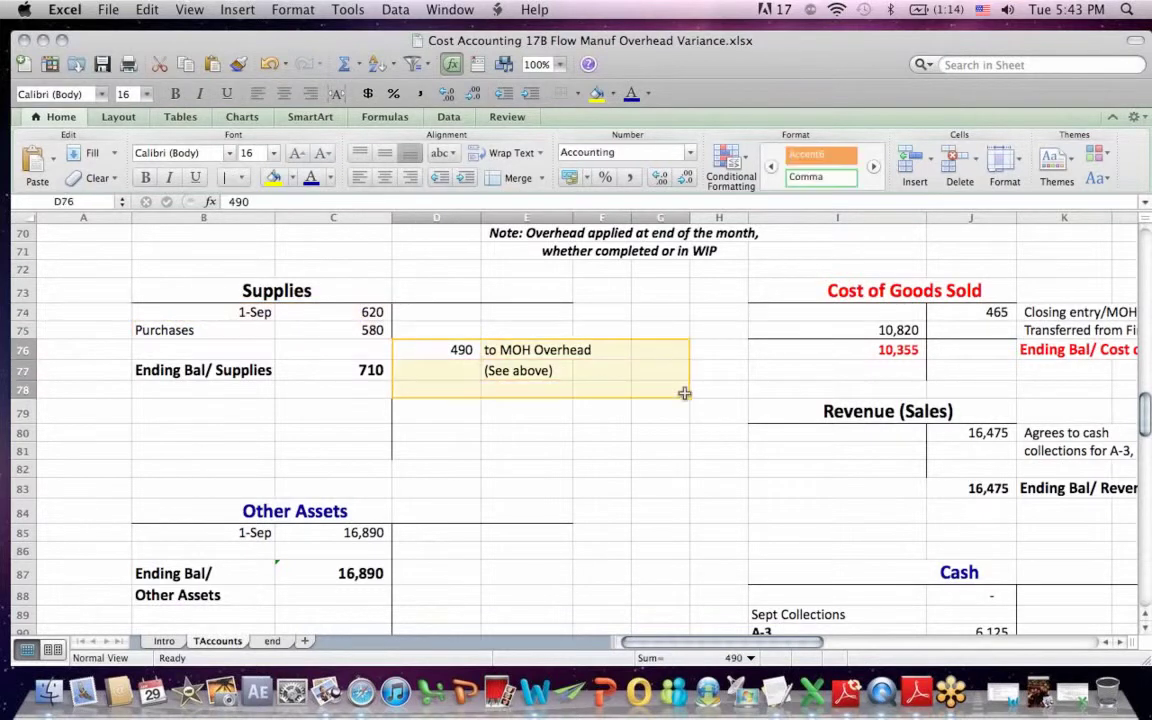
click(734, 378)
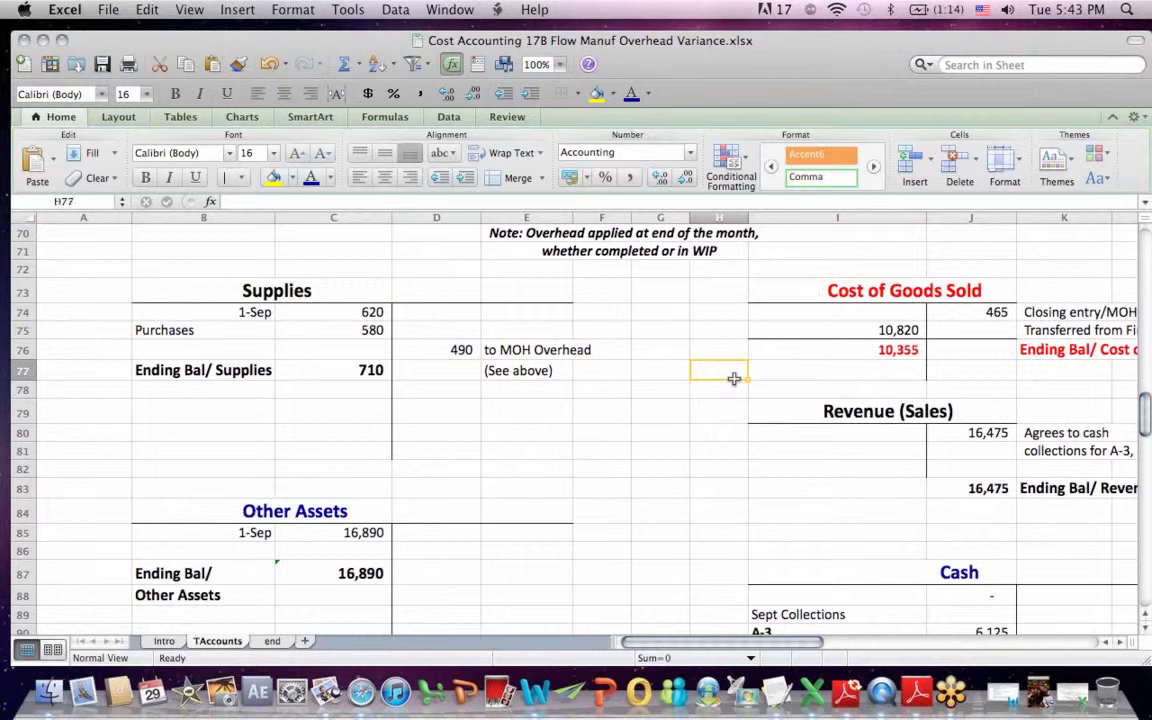
drag(1146, 413, 1143, 283)
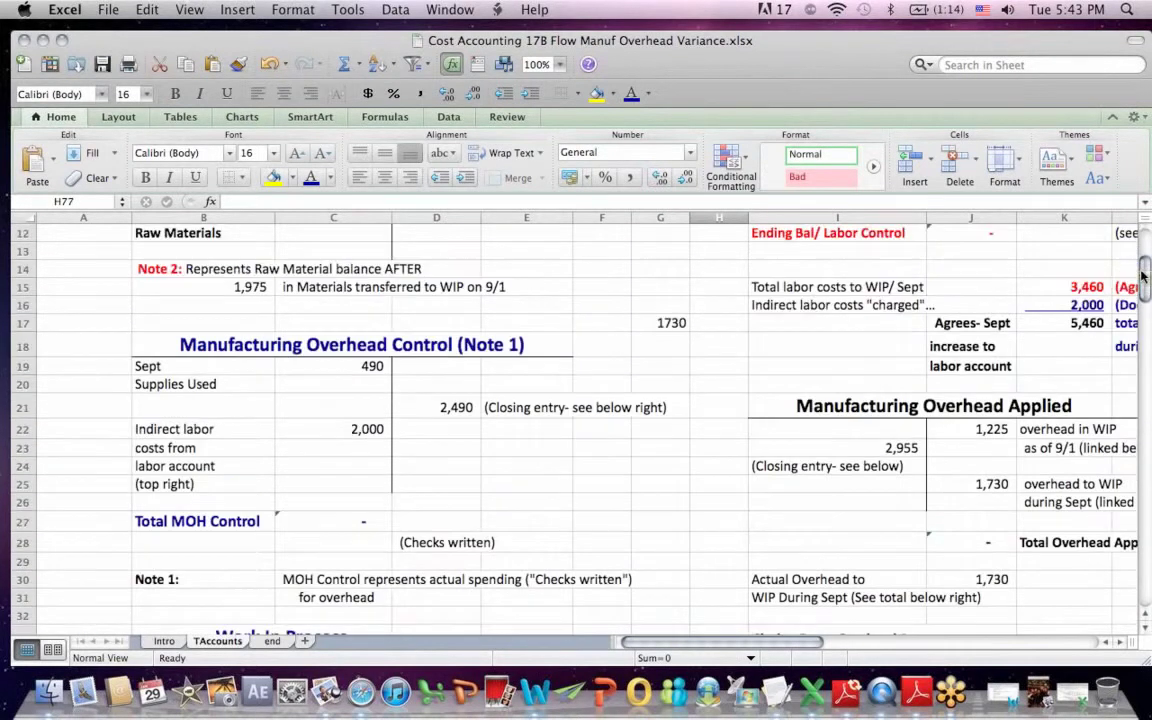
drag(150, 340, 645, 568)
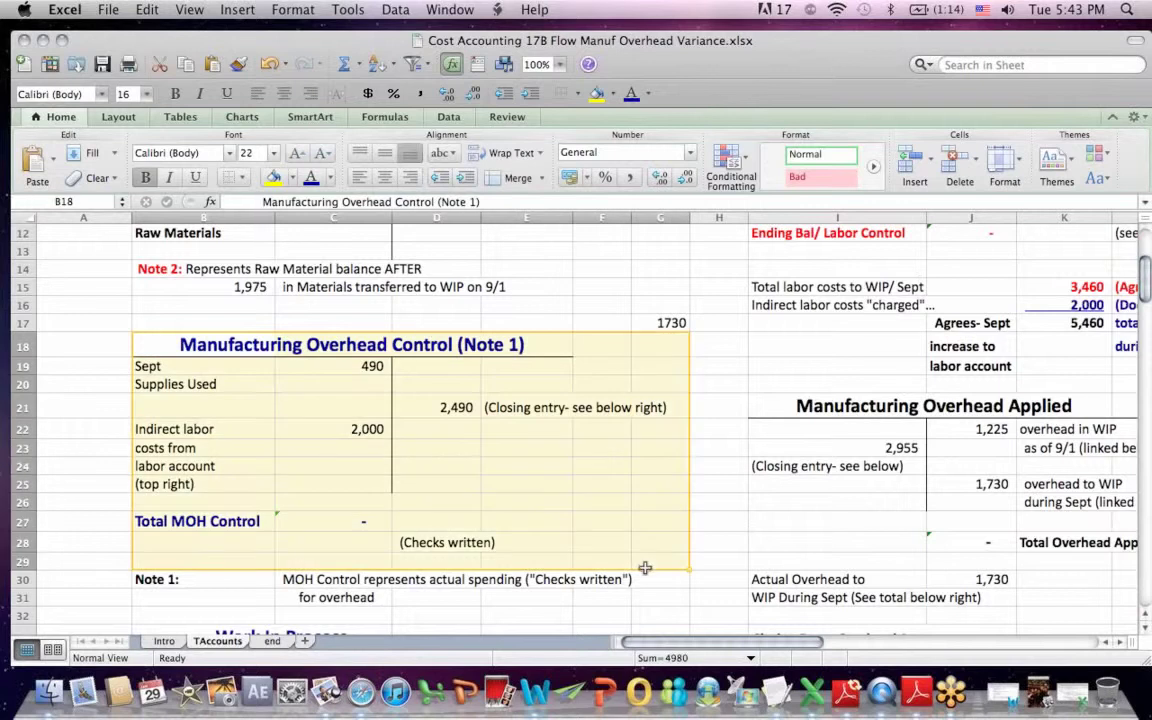
drag(214, 366, 345, 386)
drag(163, 428, 390, 490)
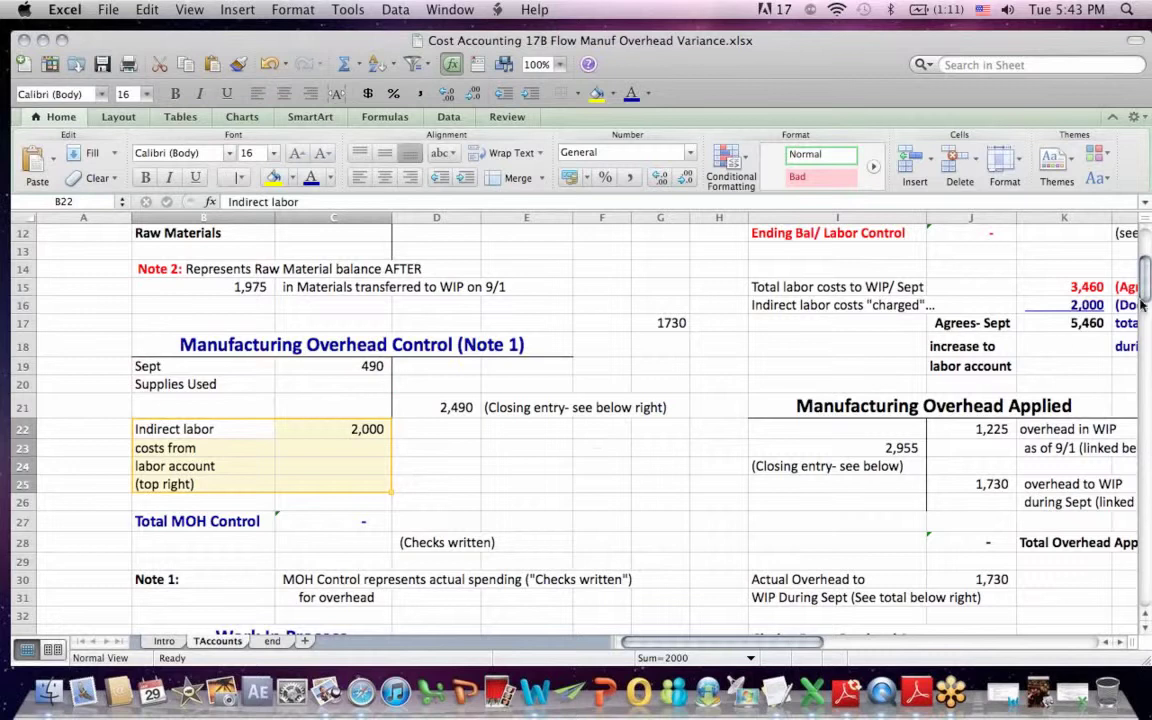
drag(1143, 305, 1147, 252)
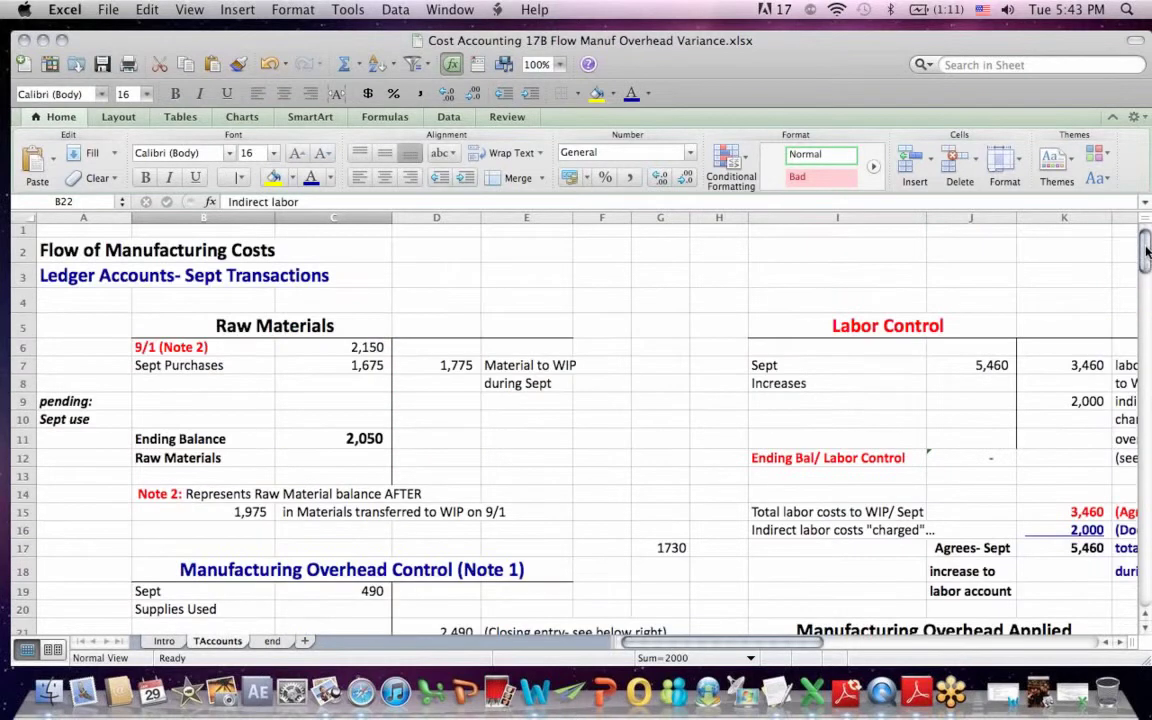
click(1089, 398)
drag(260, 326, 581, 520)
drag(816, 325, 1075, 455)
click(1039, 249)
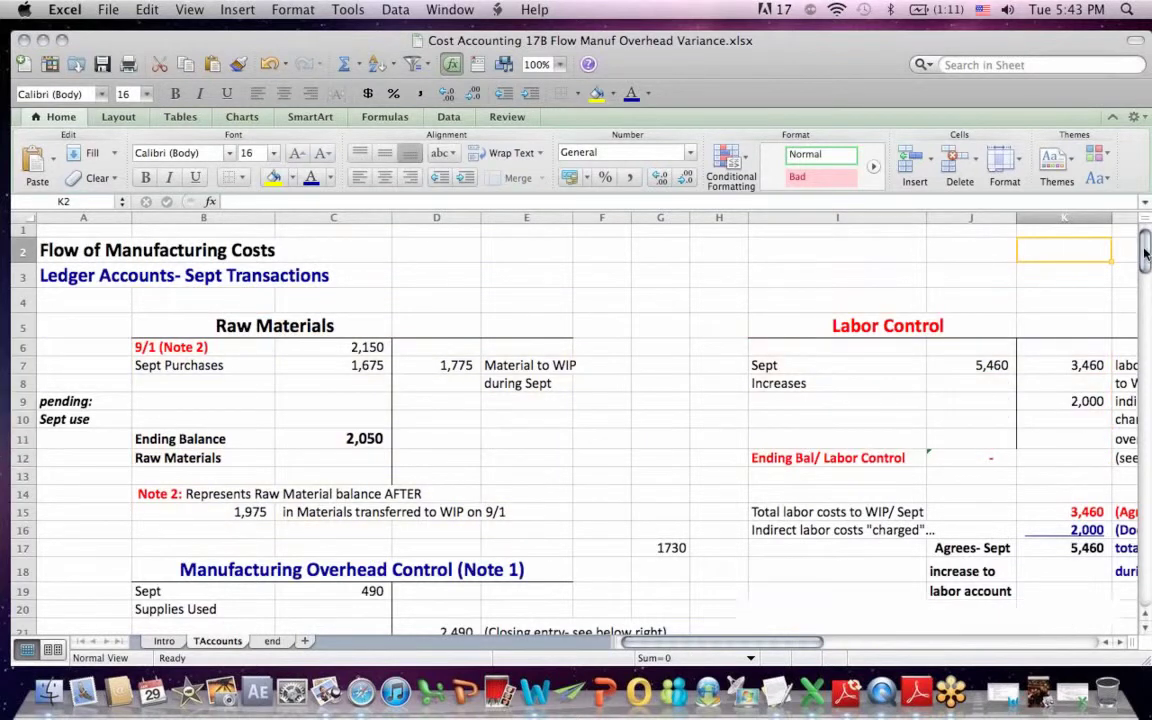
drag(1145, 250, 1147, 373)
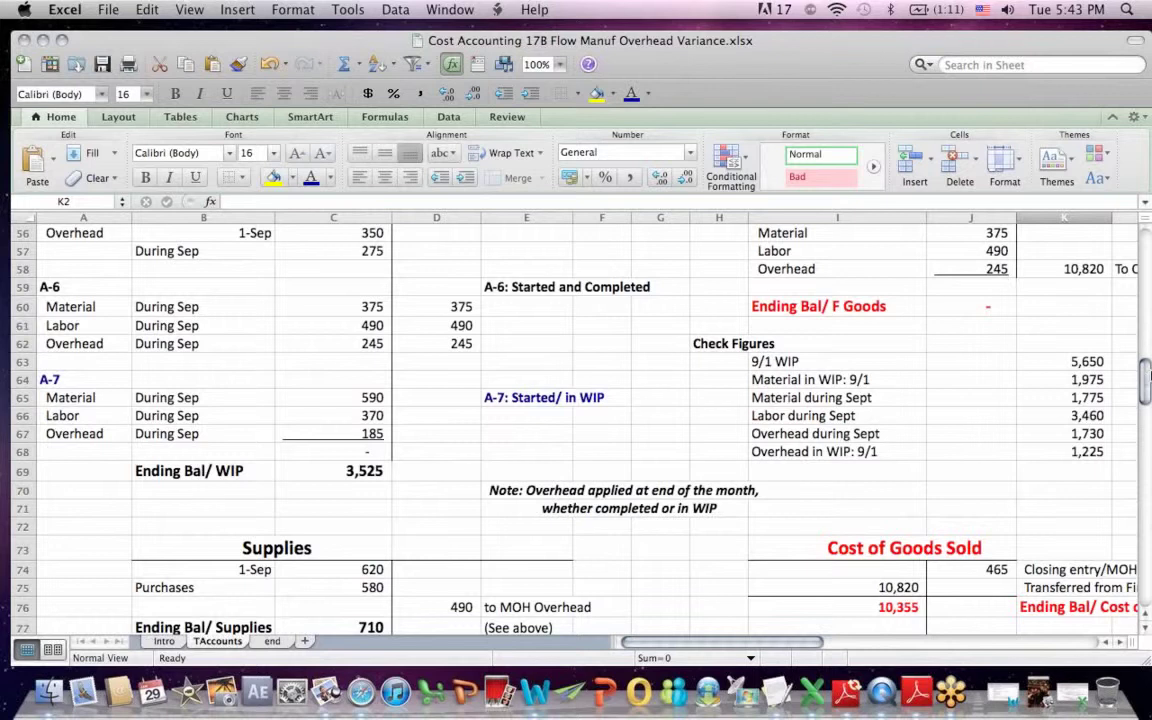
Step: Inspect the Overhead during Sept check figure's source cells, leaving its formula unchanged
click(1078, 432)
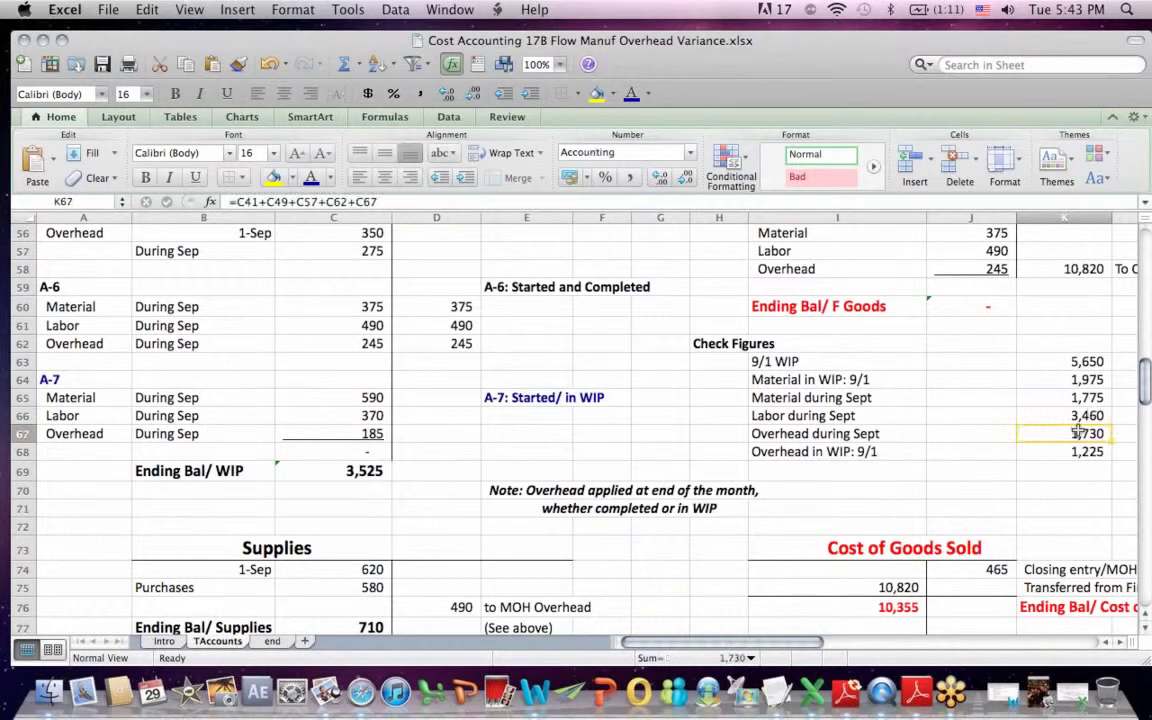
click(296, 202)
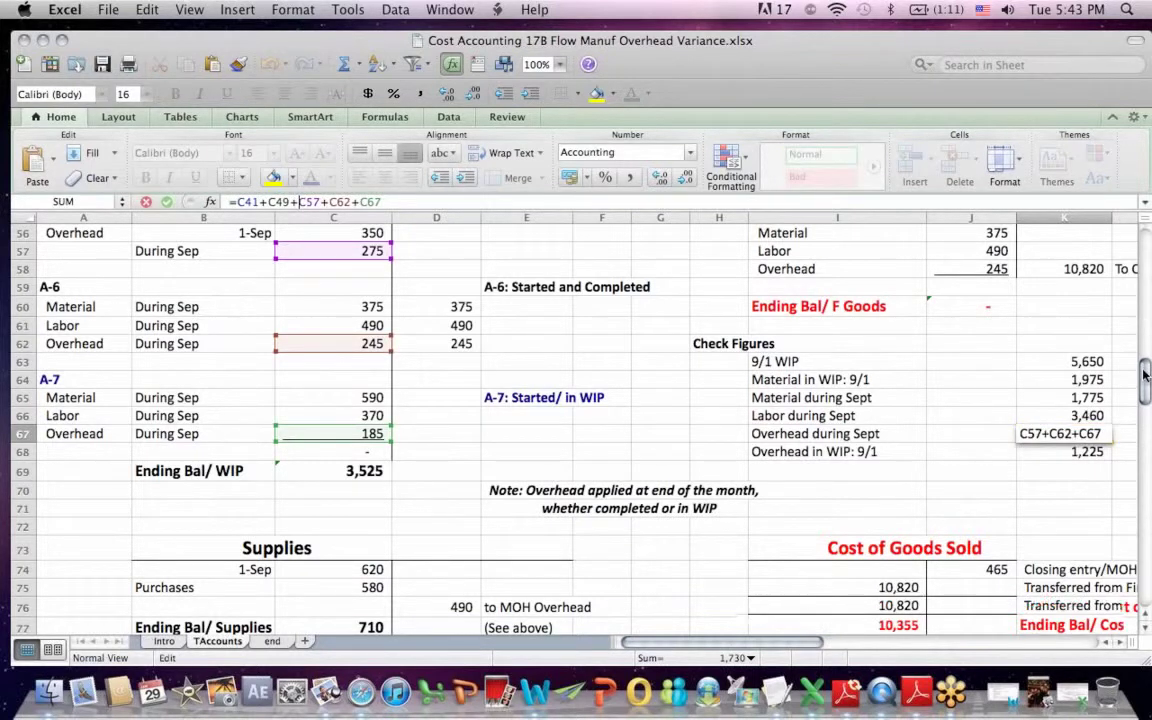
drag(1146, 369, 1143, 310)
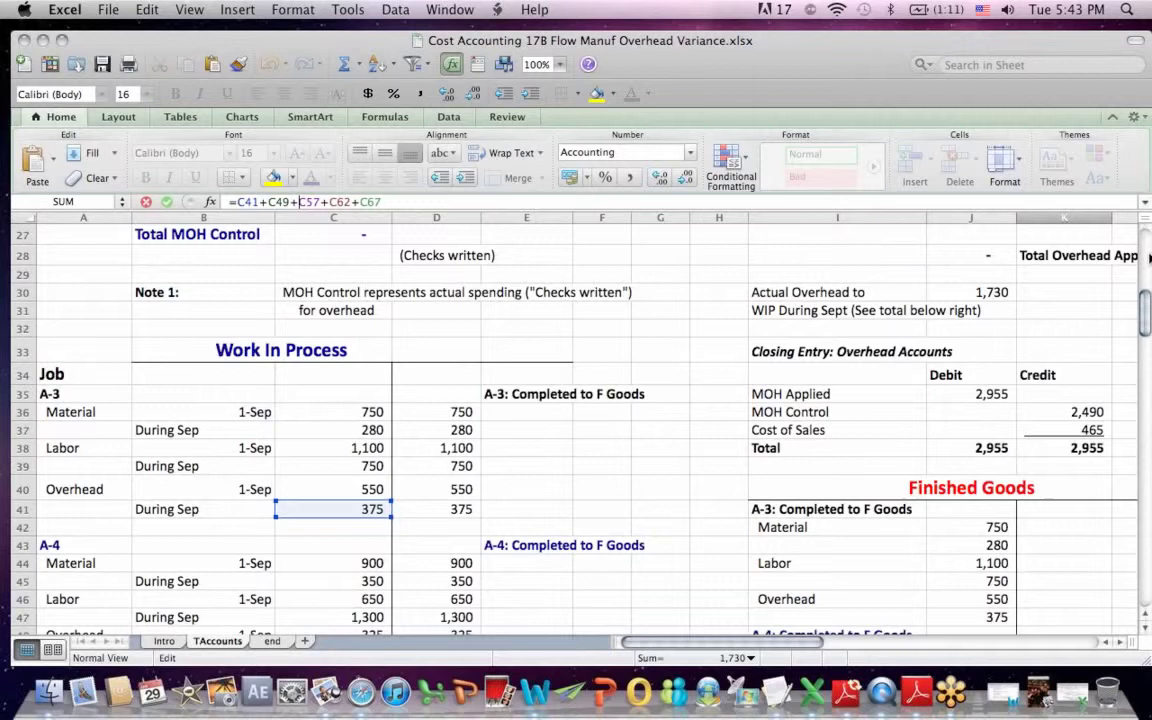
drag(1147, 297, 1148, 370)
key(Return)
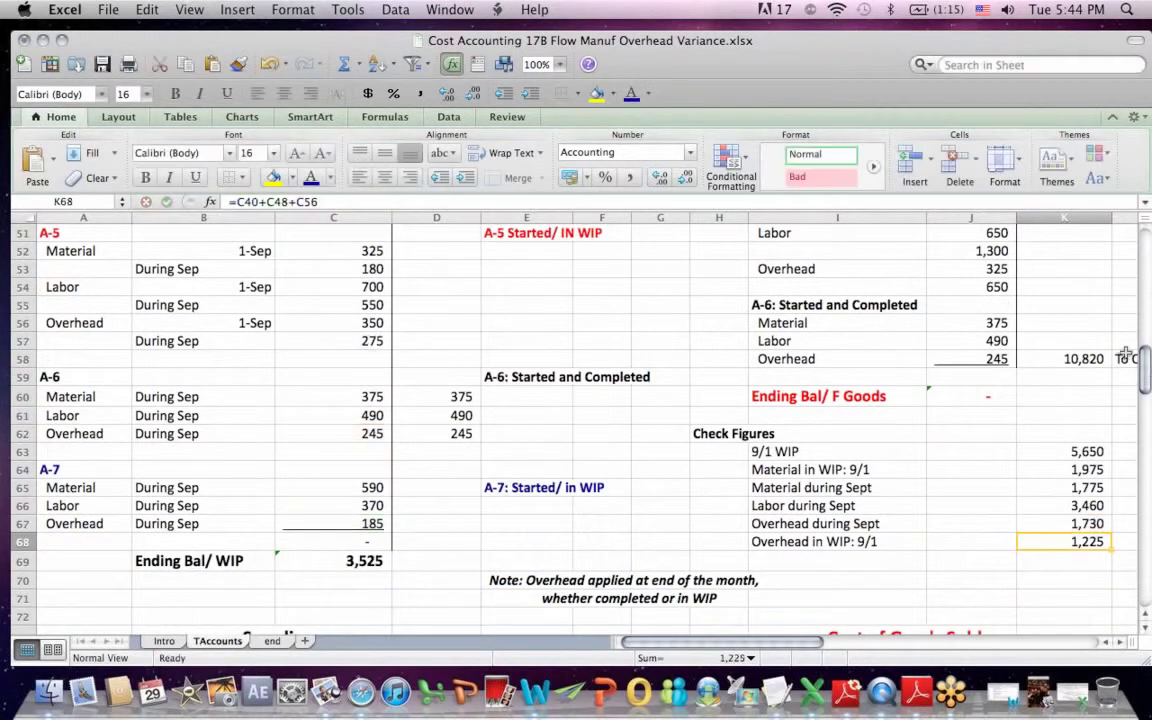
Step: Commit the Overhead in WIP: 9/1 formula =C40+C48+C56 in K68, totalling 1,225
click(283, 202)
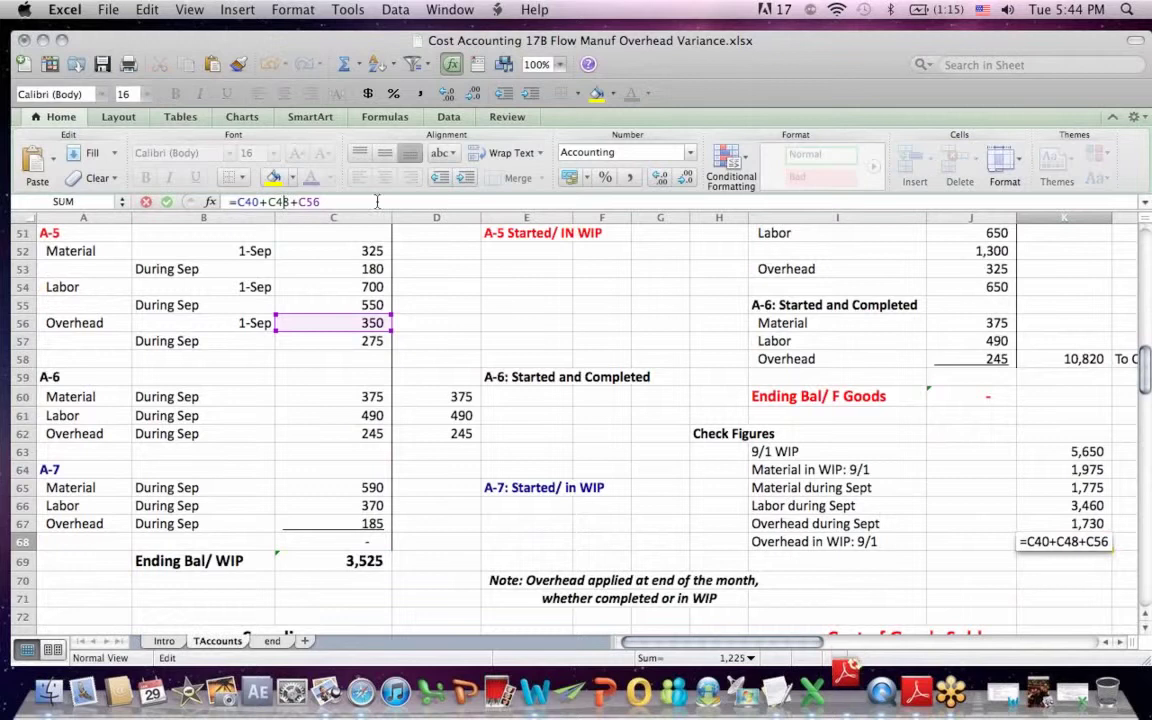
drag(1147, 358, 1147, 320)
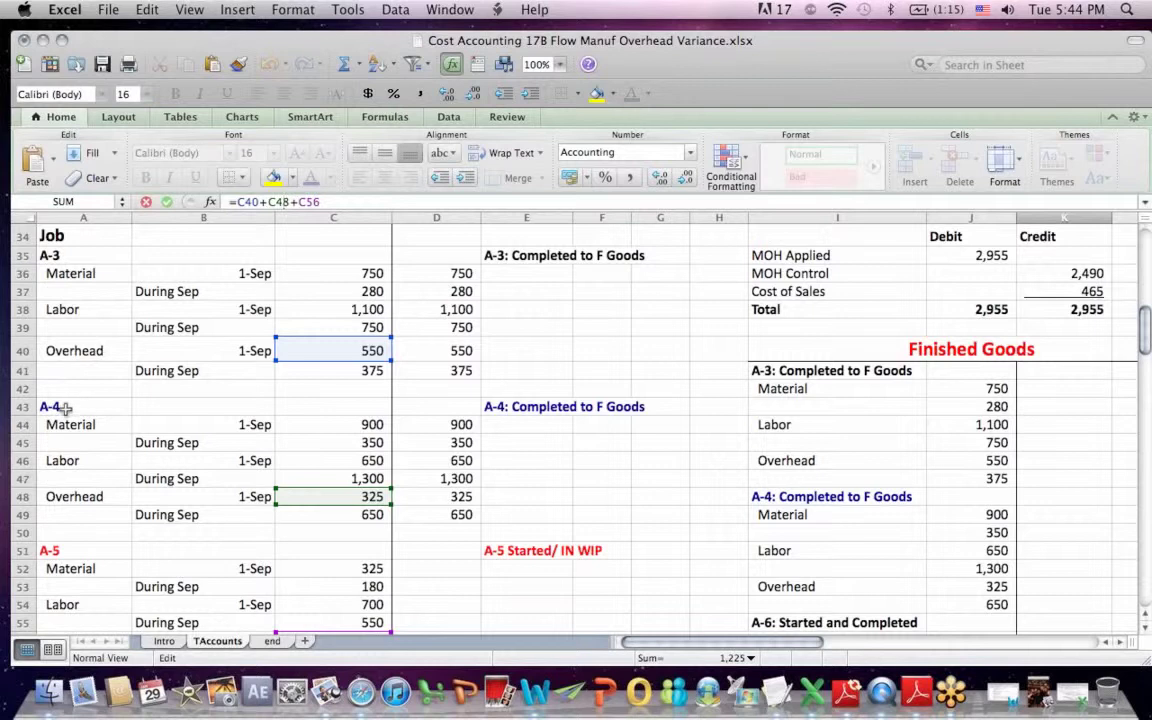
key(Return)
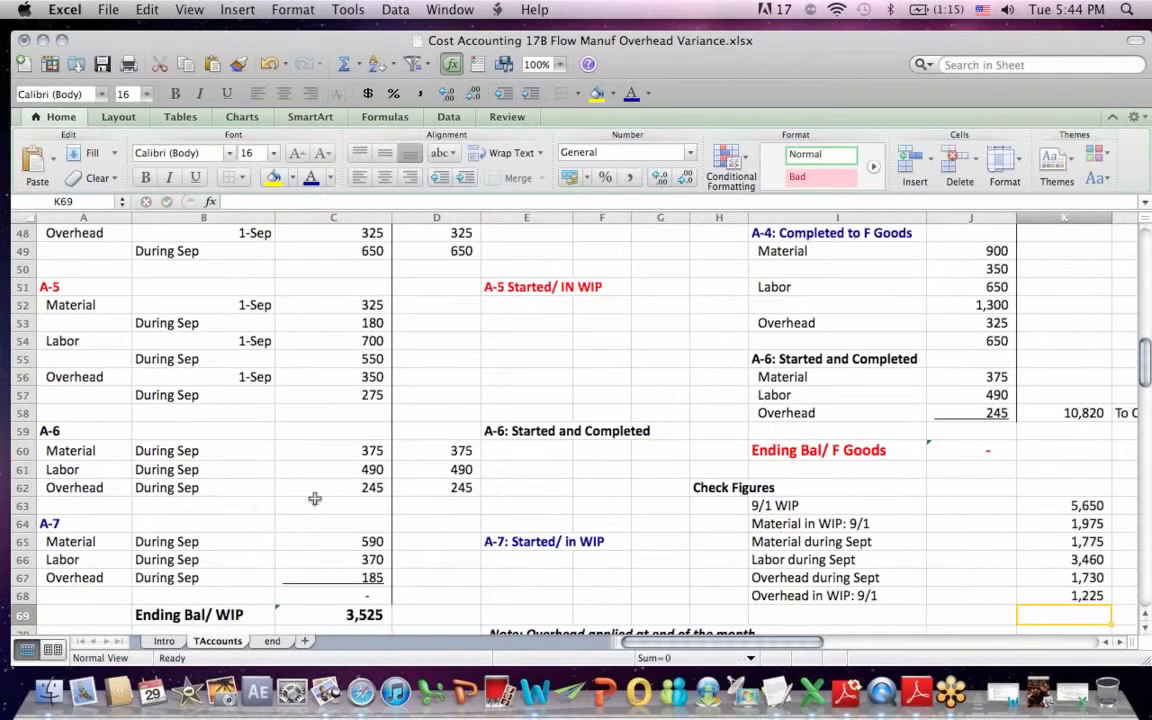
drag(1148, 340, 1148, 285)
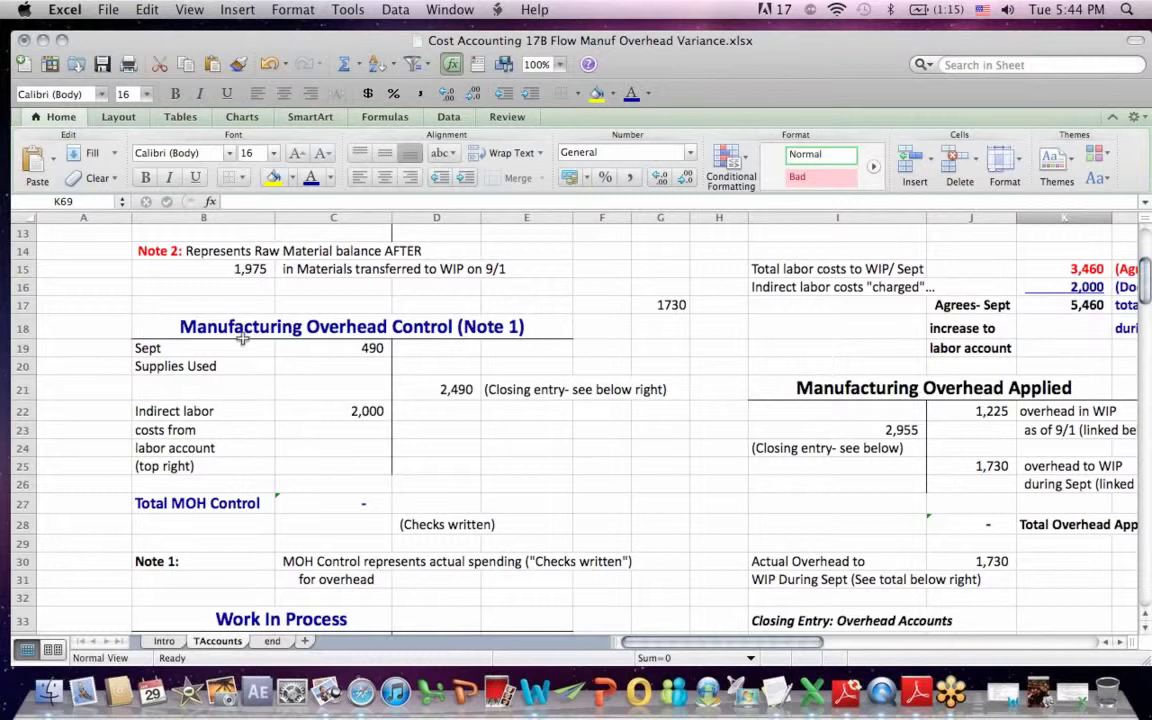
drag(143, 348, 379, 487)
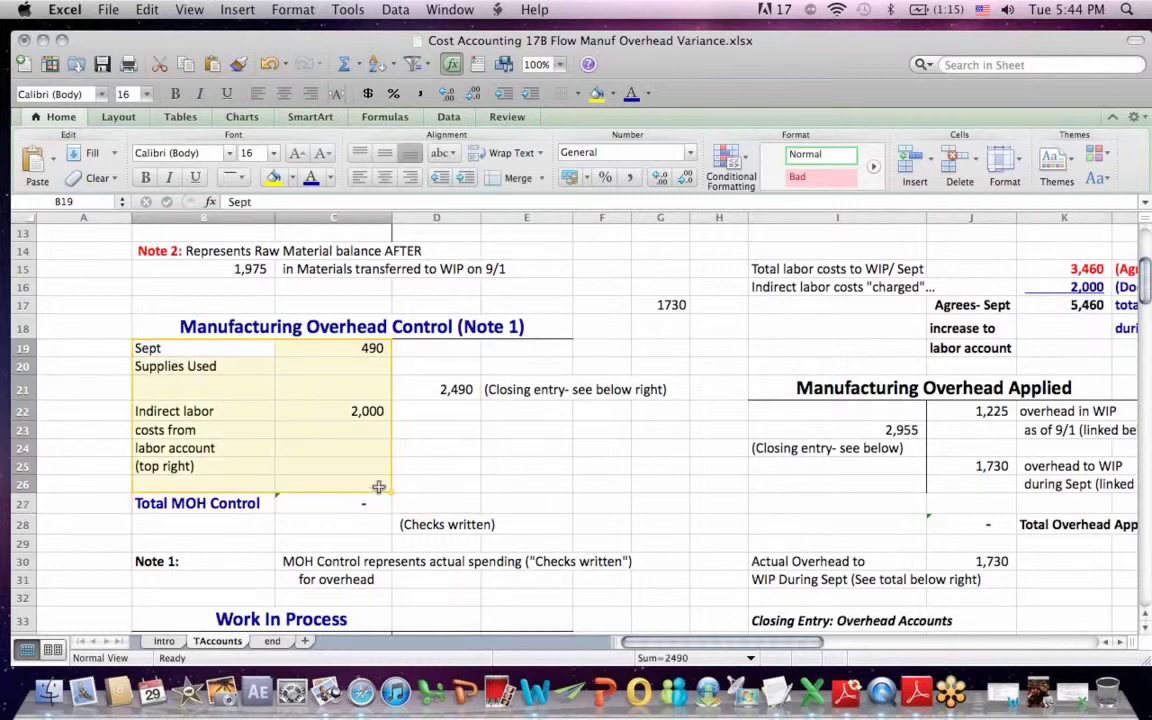
click(737, 480)
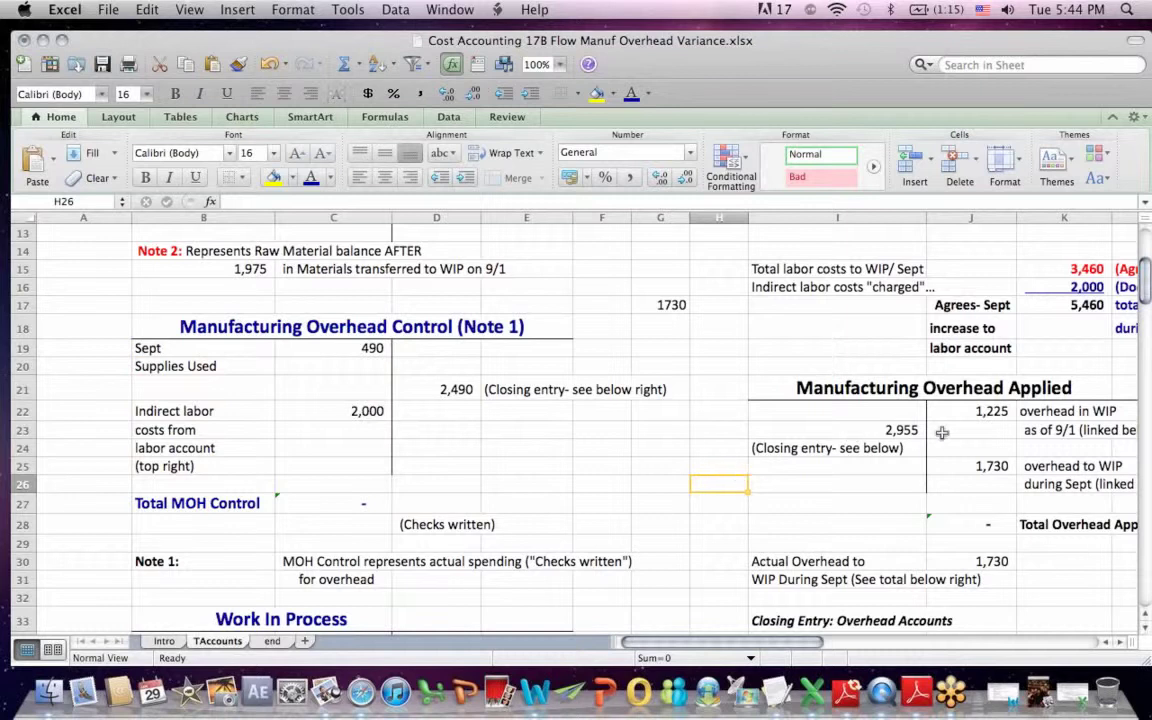
drag(967, 409, 701, 506)
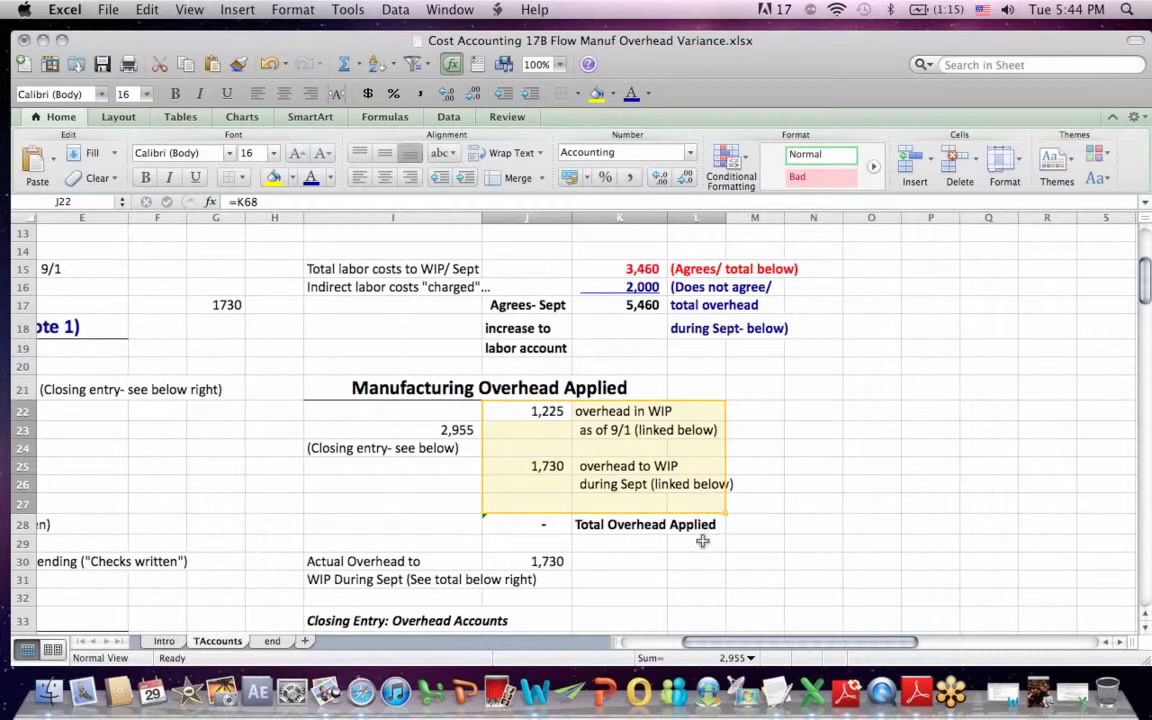
click(721, 470)
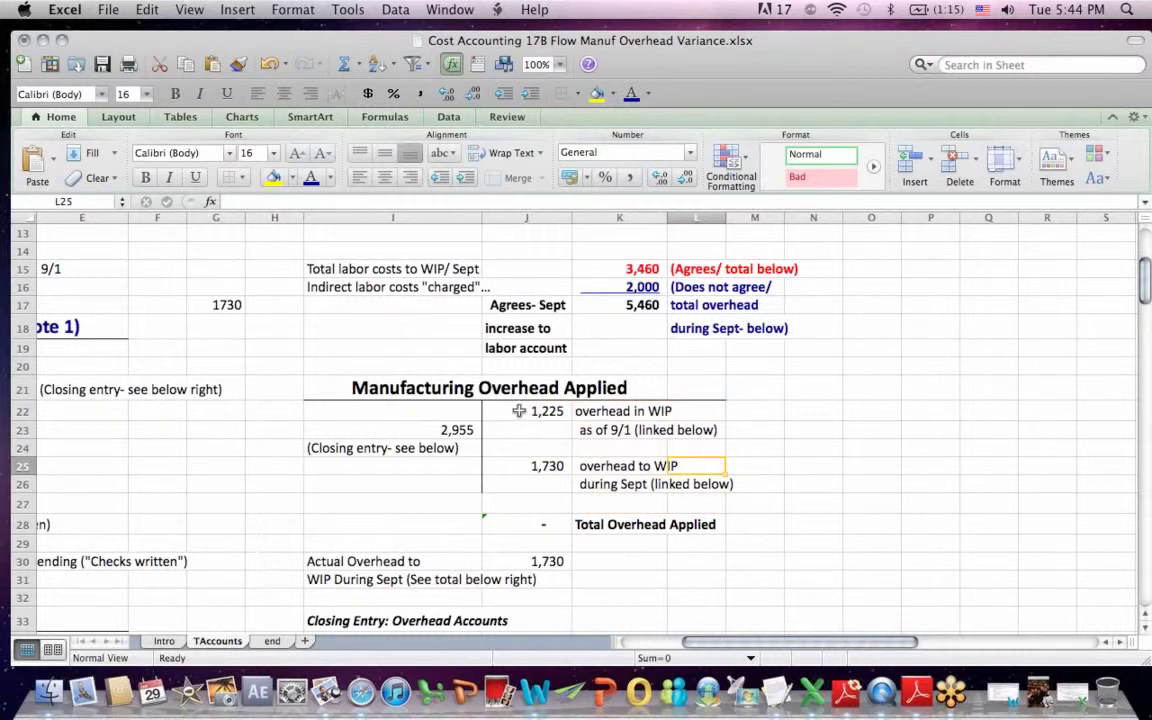
drag(519, 411, 735, 437)
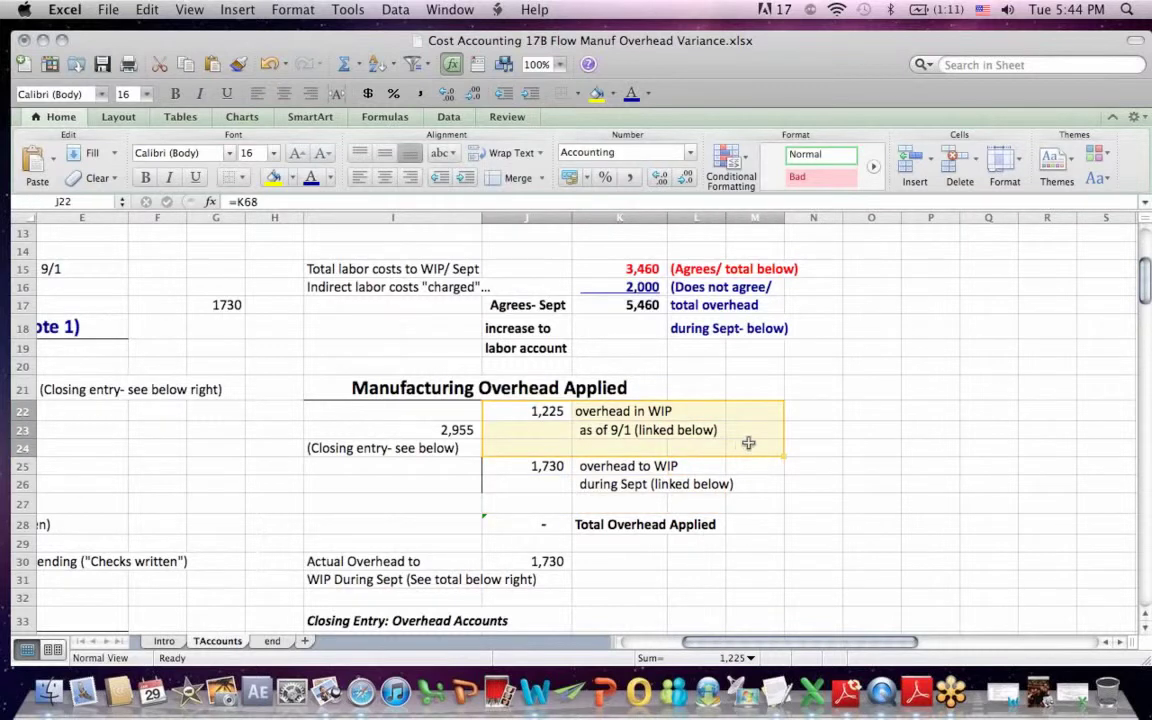
click(1108, 318)
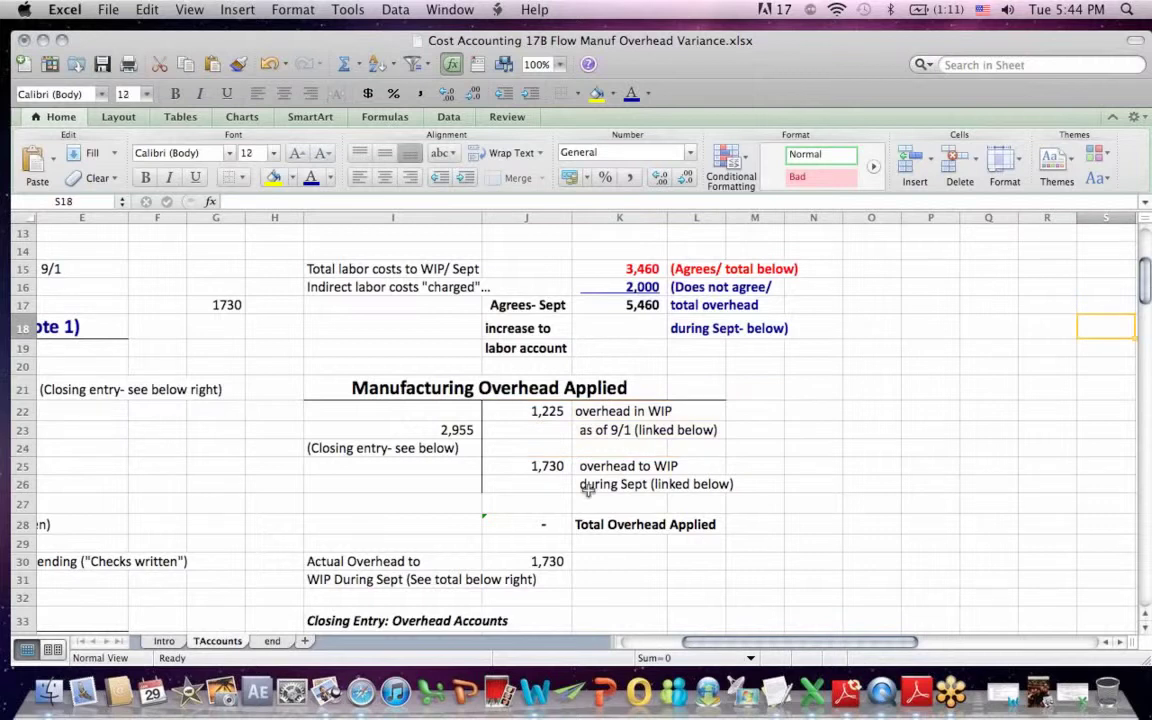
click(620, 432)
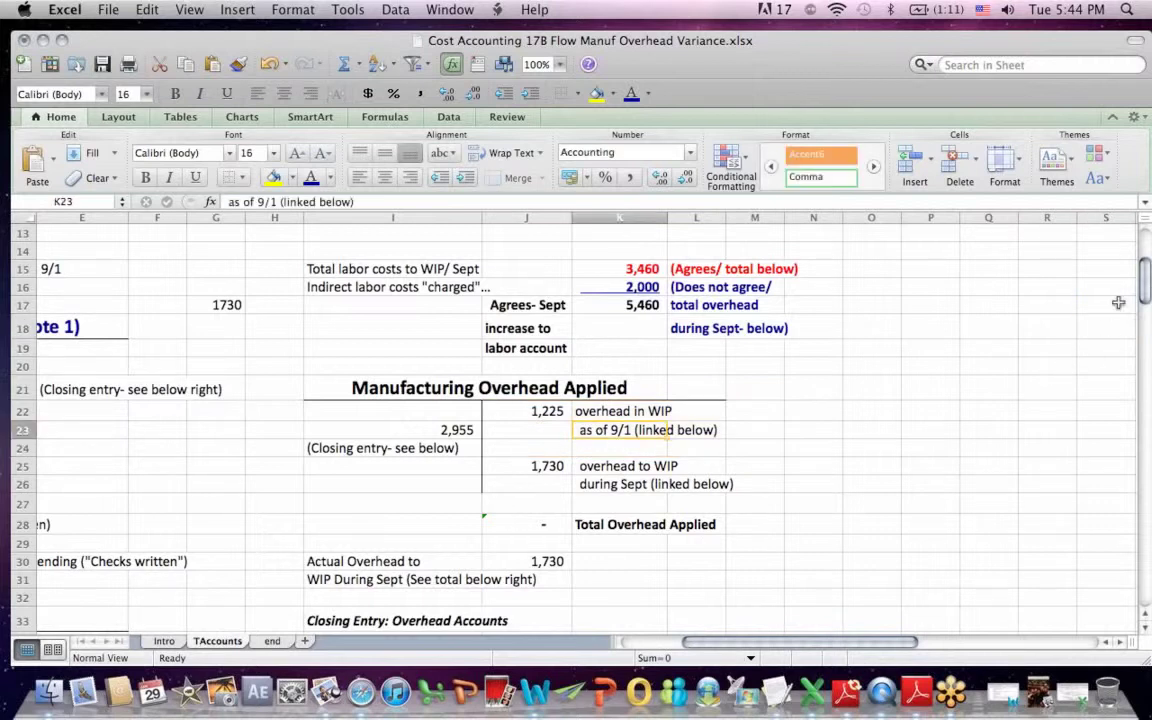
drag(1147, 272, 1148, 372)
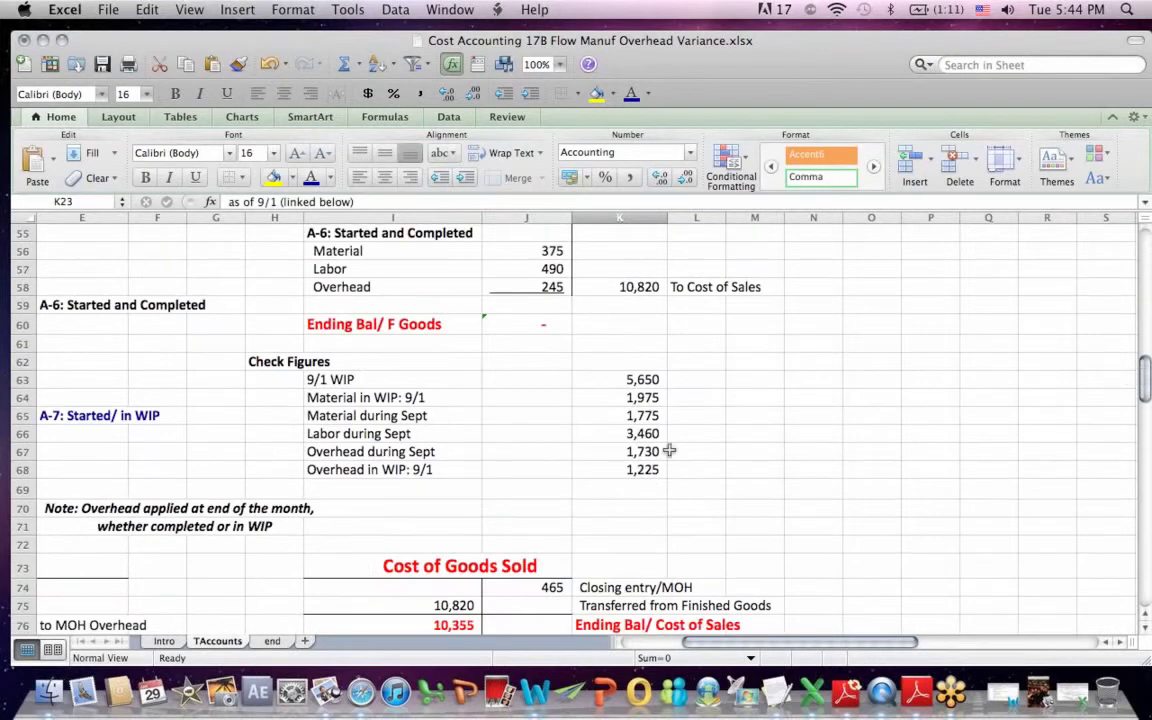
click(641, 472)
click(250, 201)
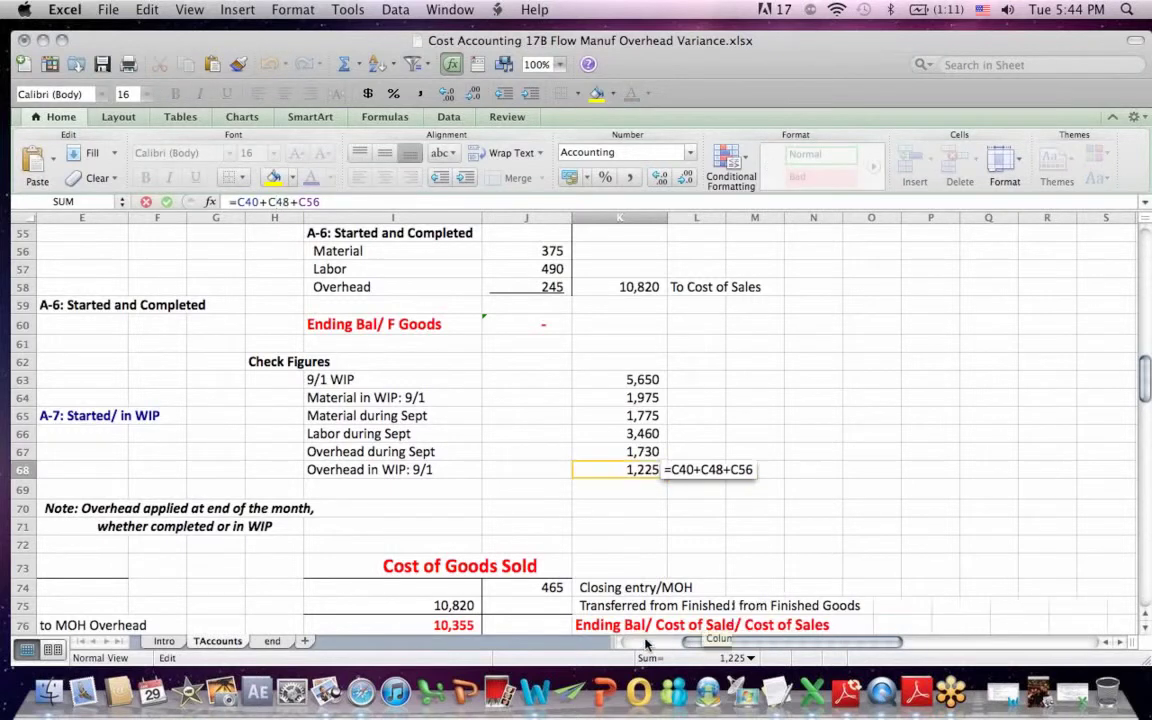
scroll(711, 641, left, 5)
drag(1147, 381, 1147, 326)
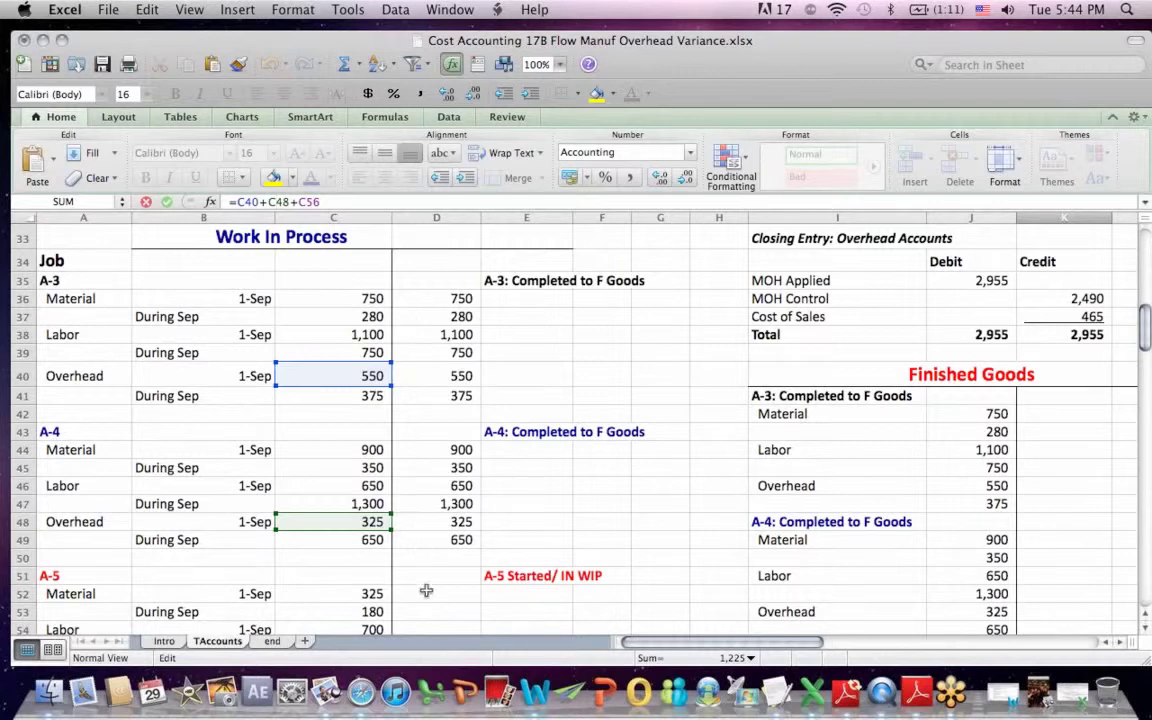
key(Return)
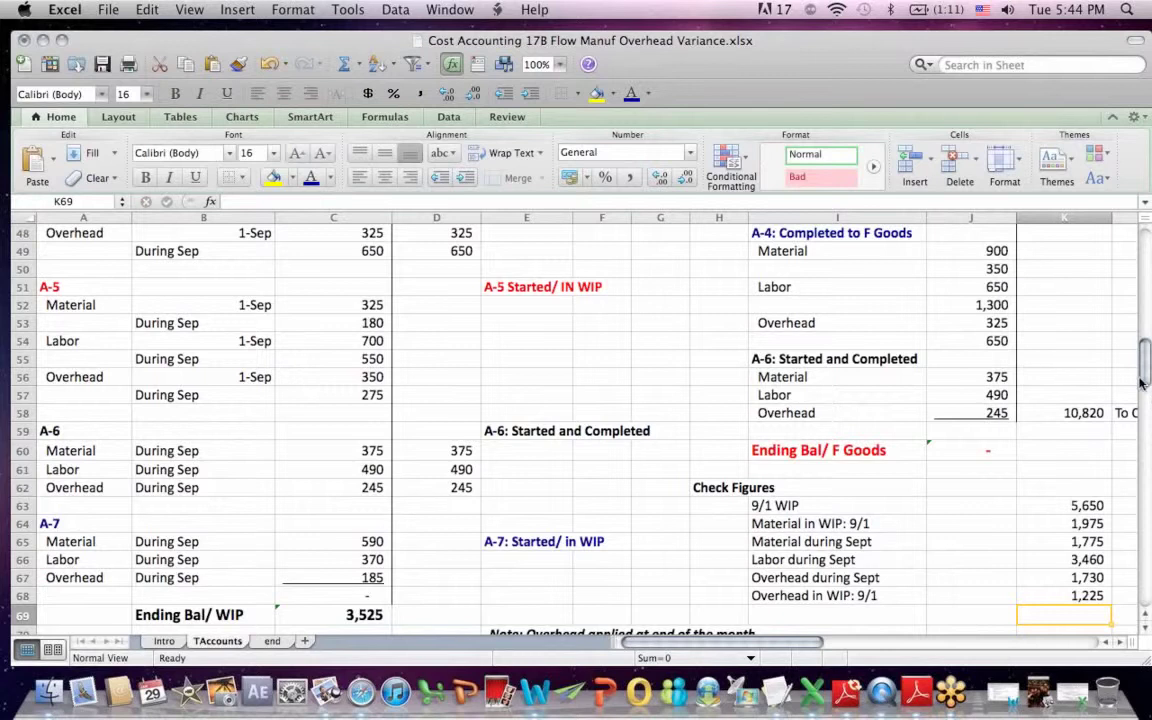
drag(1146, 374, 1148, 288)
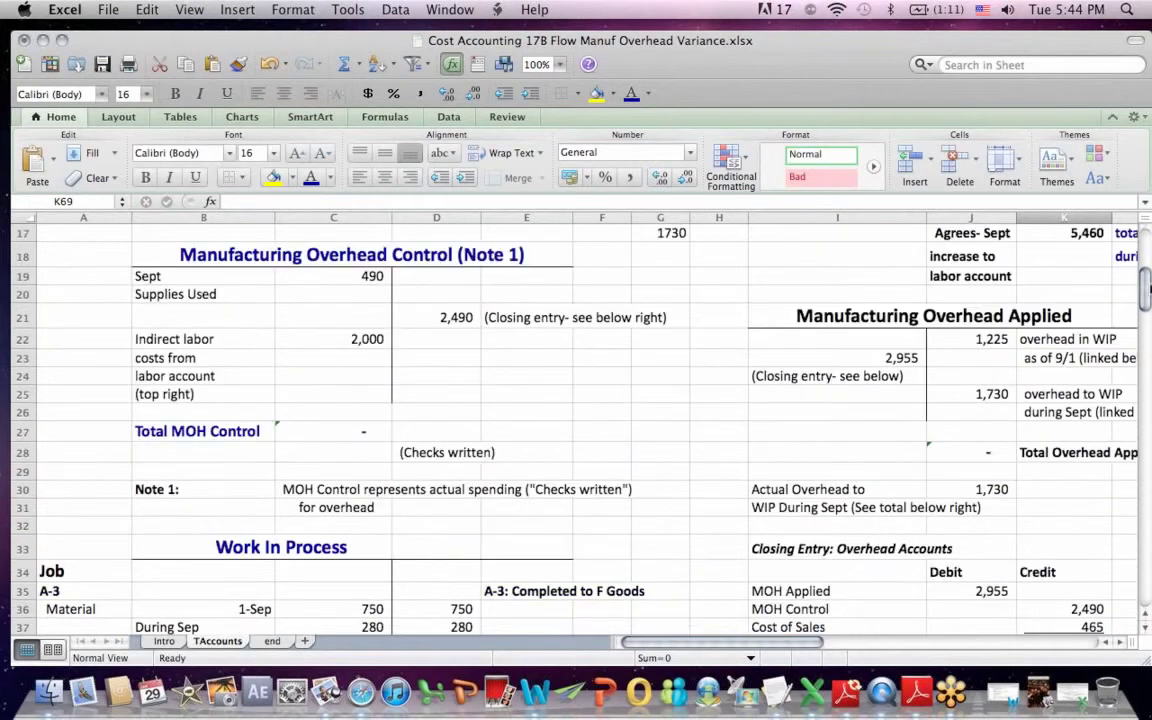
drag(980, 341, 1070, 358)
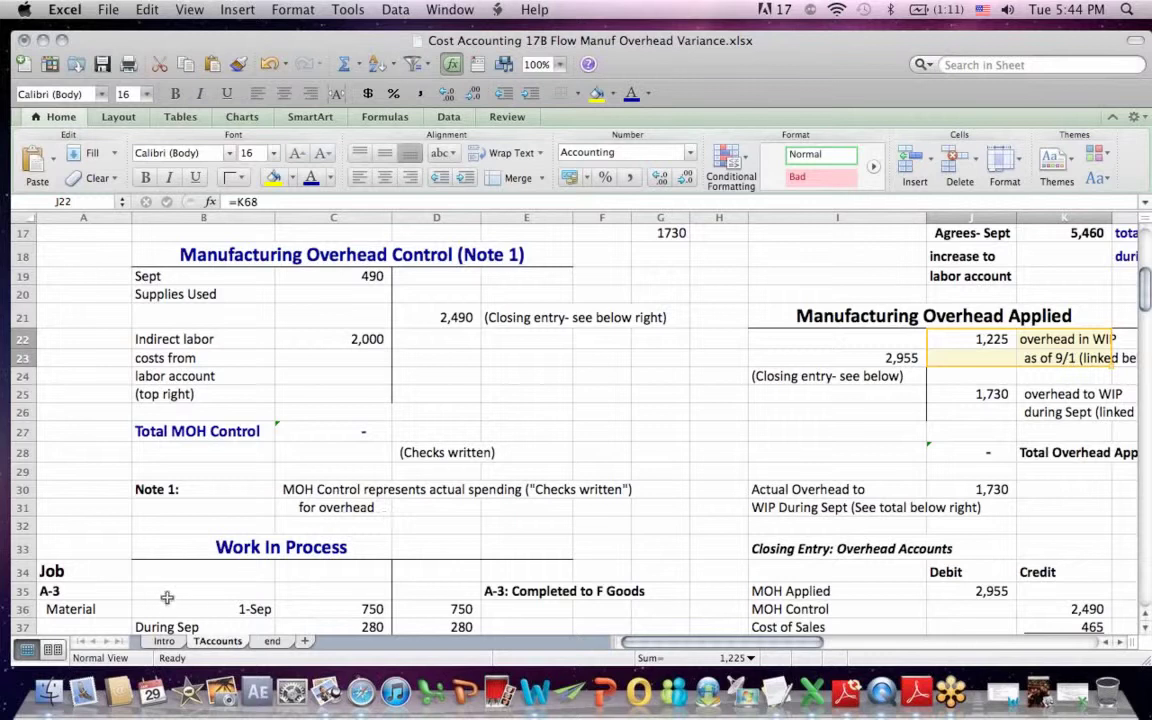
drag(162, 594, 333, 619)
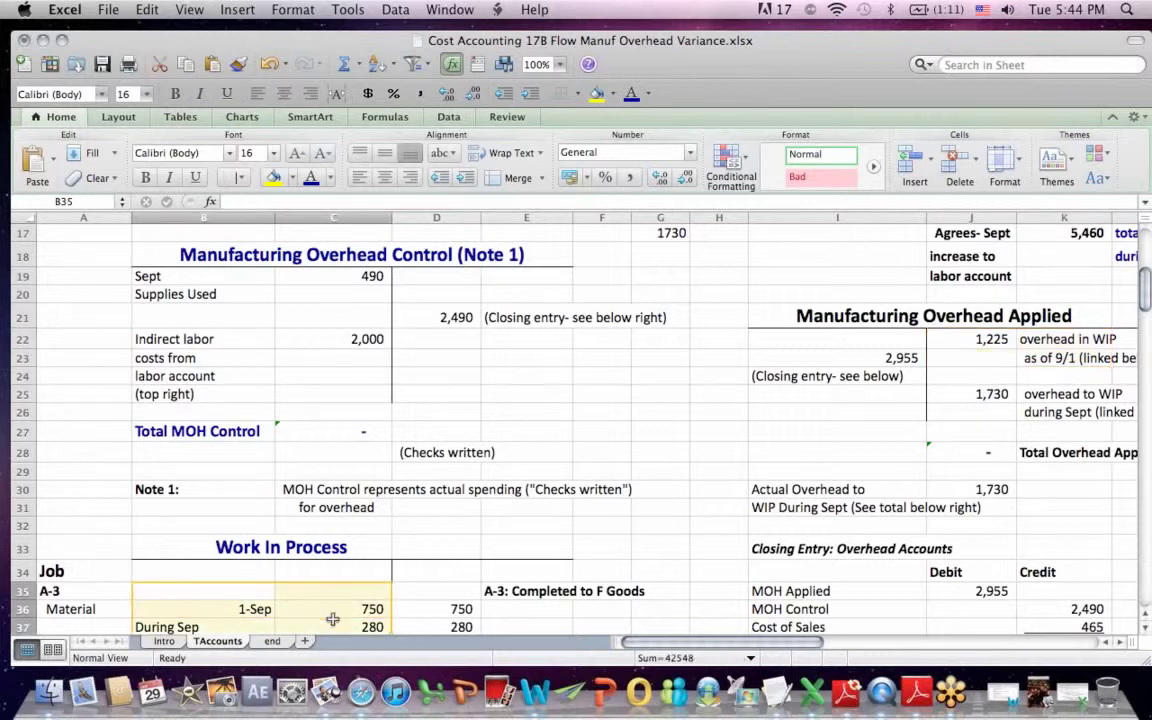
click(955, 392)
click(241, 202)
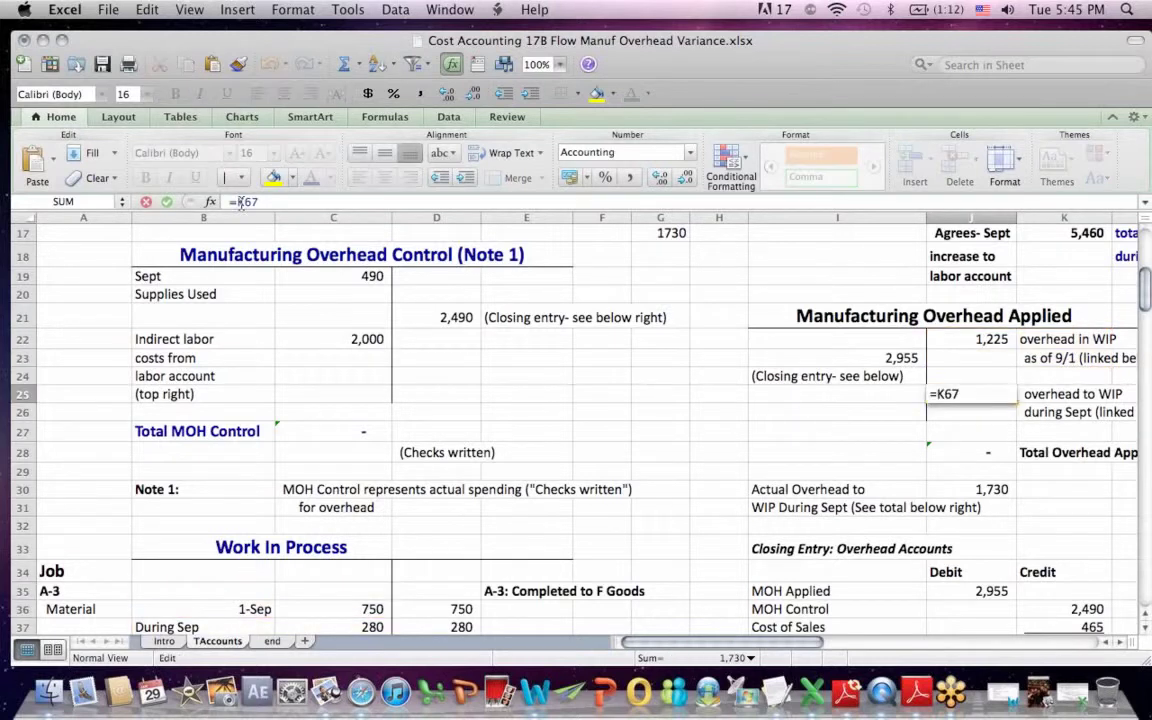
drag(1150, 310, 1148, 368)
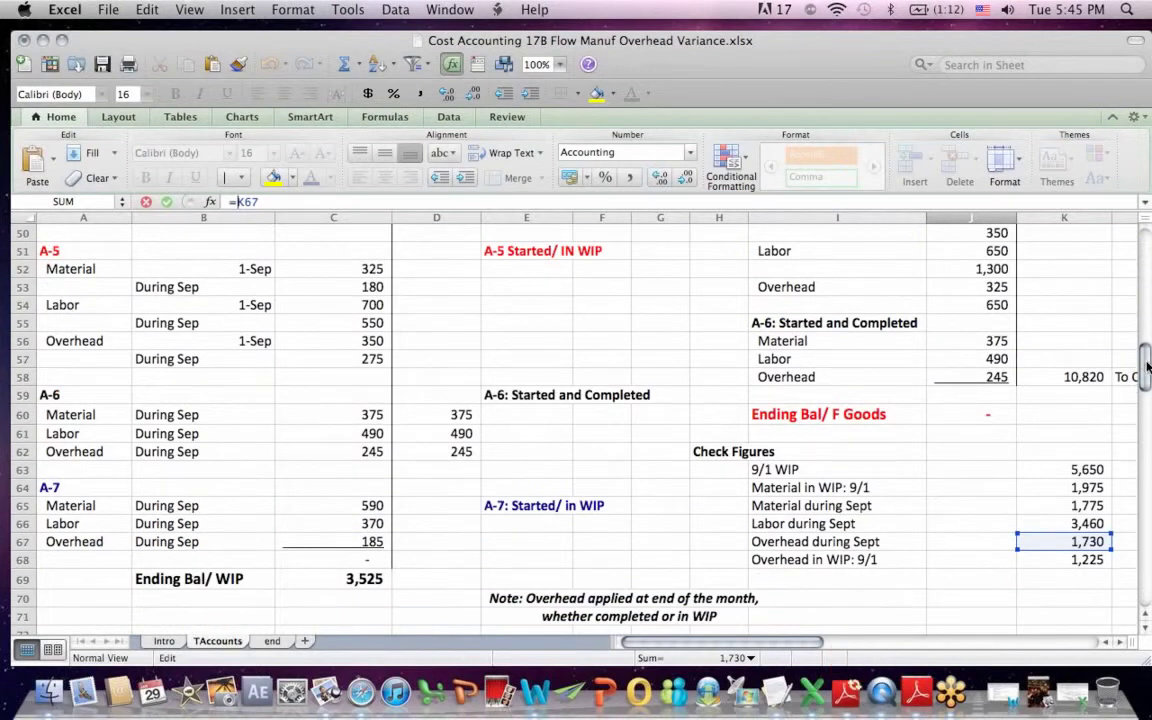
key(Return)
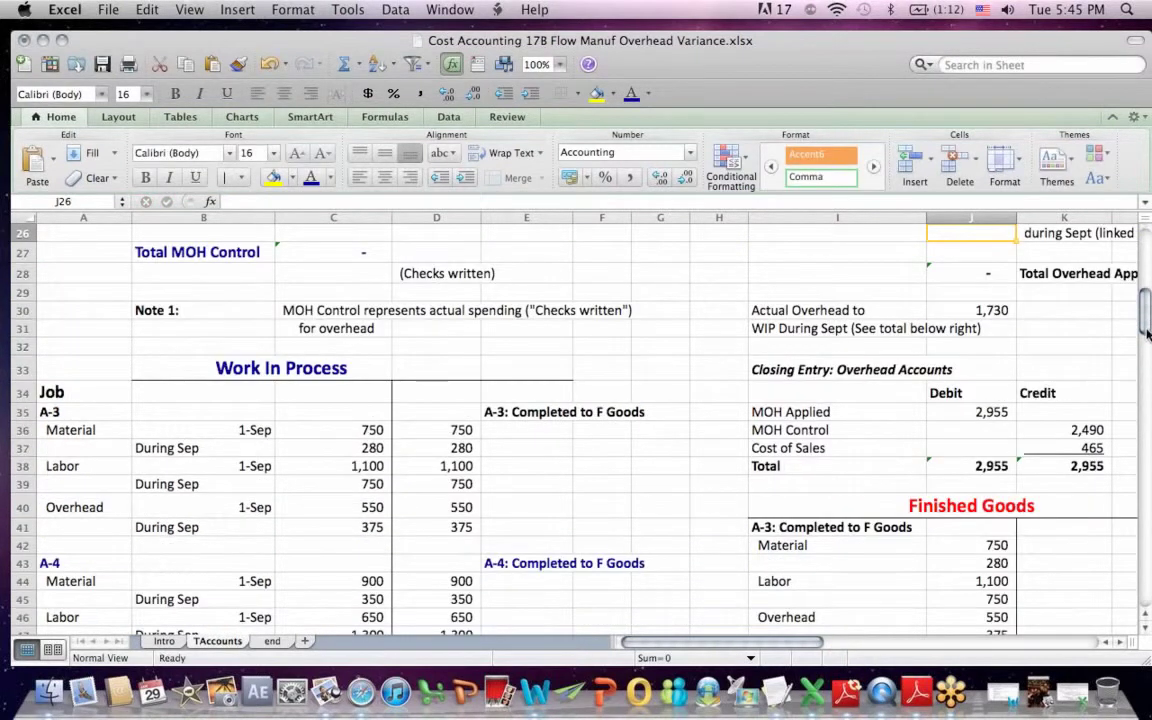
drag(1148, 318, 1148, 380)
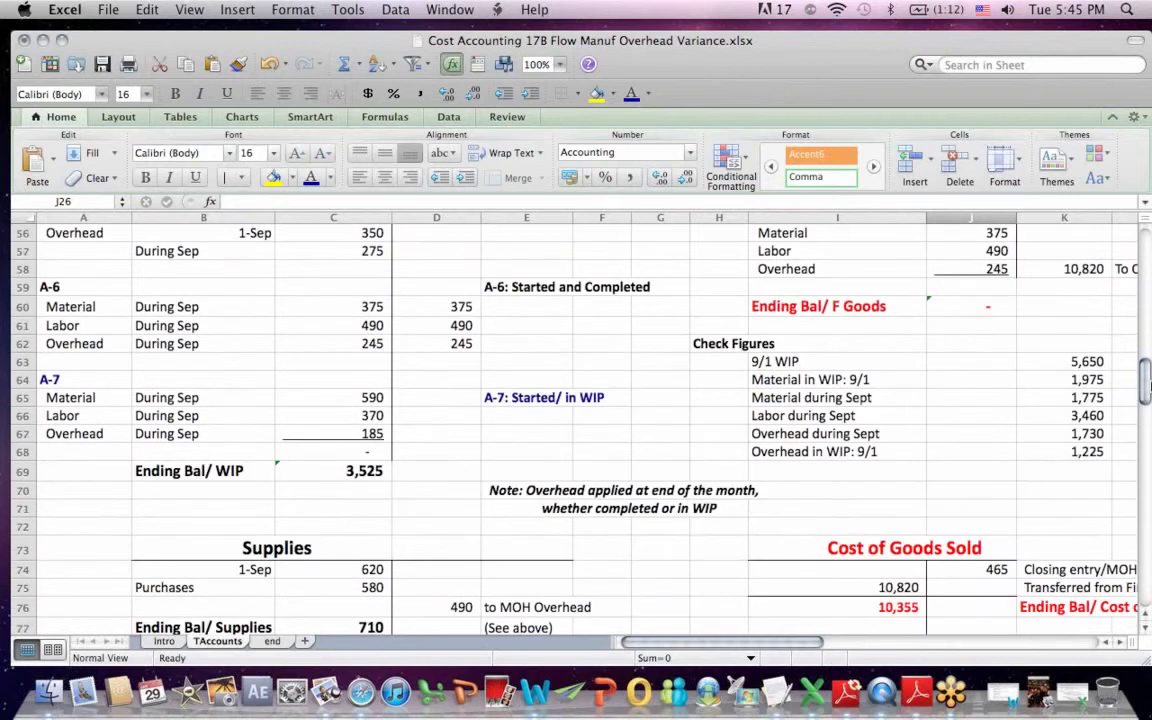
click(1040, 431)
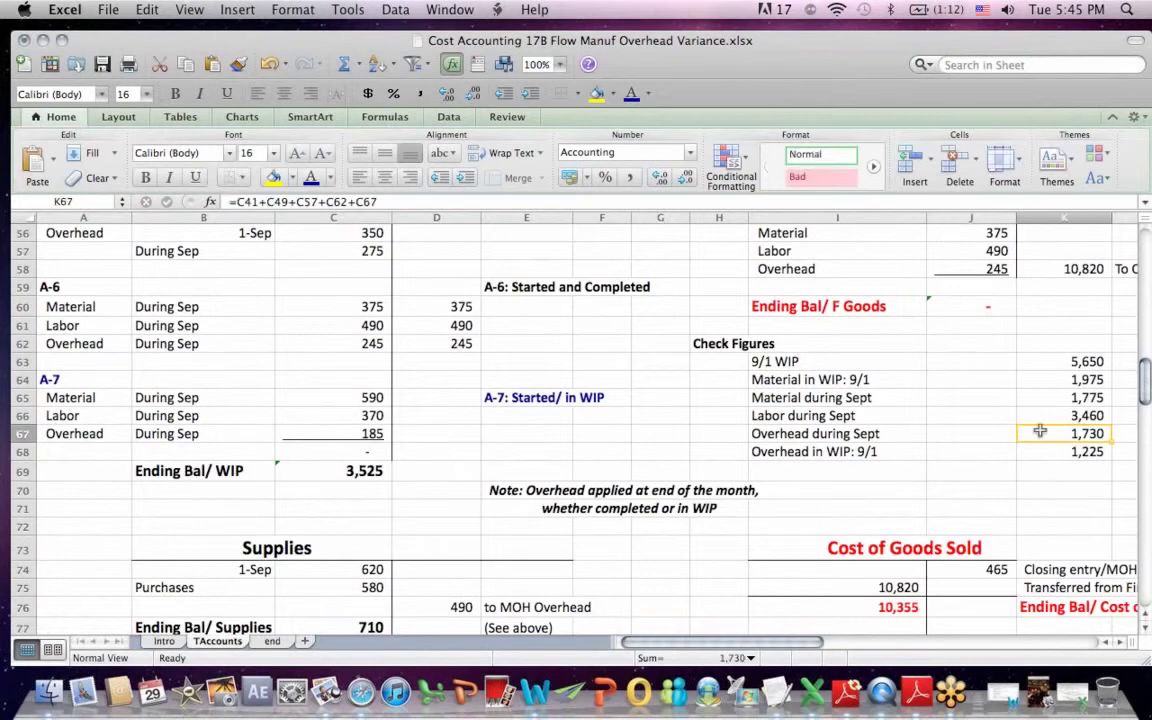
click(345, 203)
drag(1148, 393, 1143, 326)
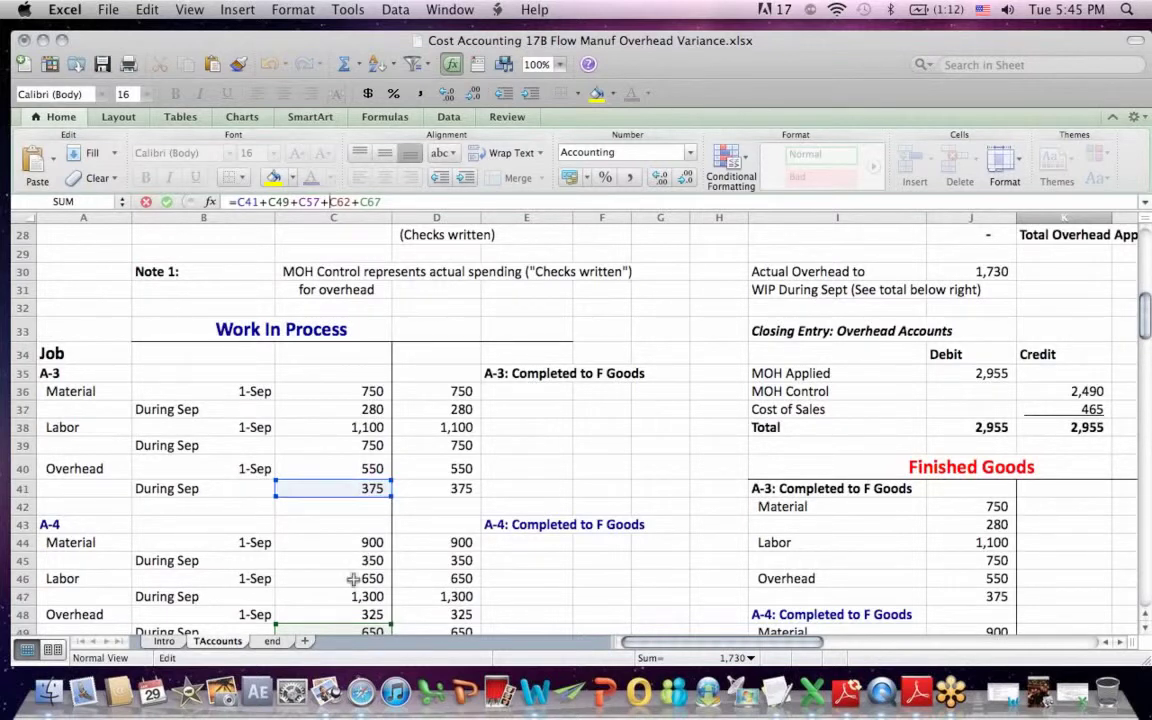
scroll(1136, 291, down, 5)
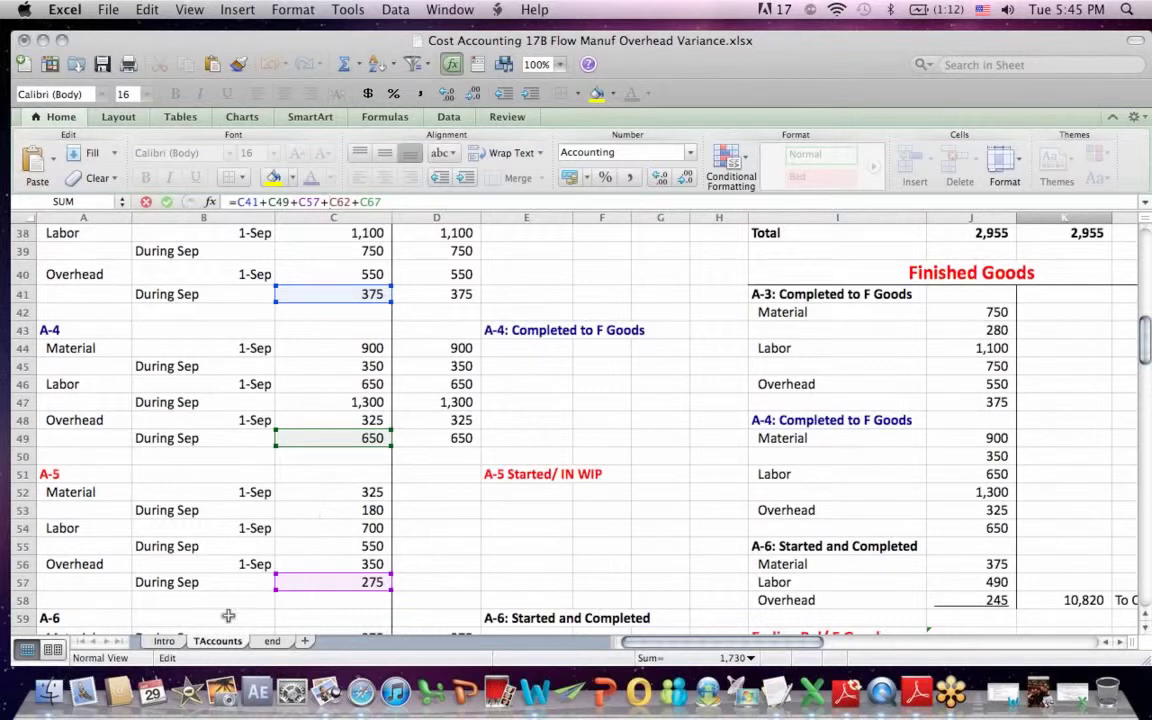
key(Return)
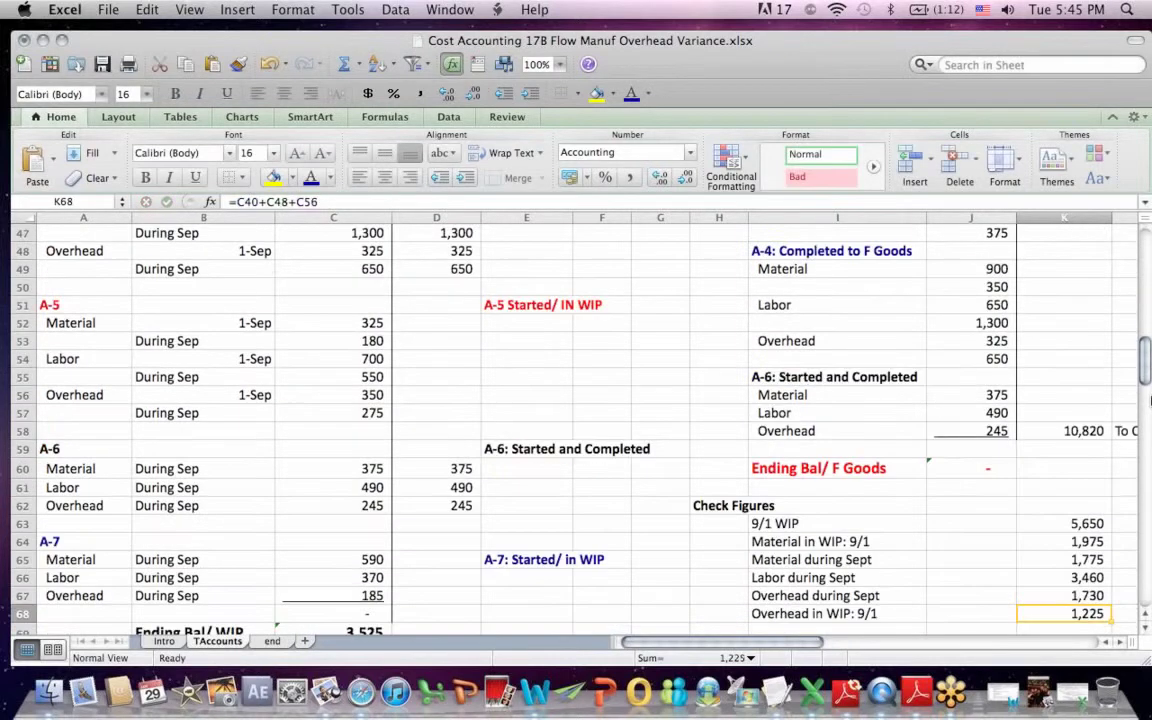
scroll(1148, 365, up, 10)
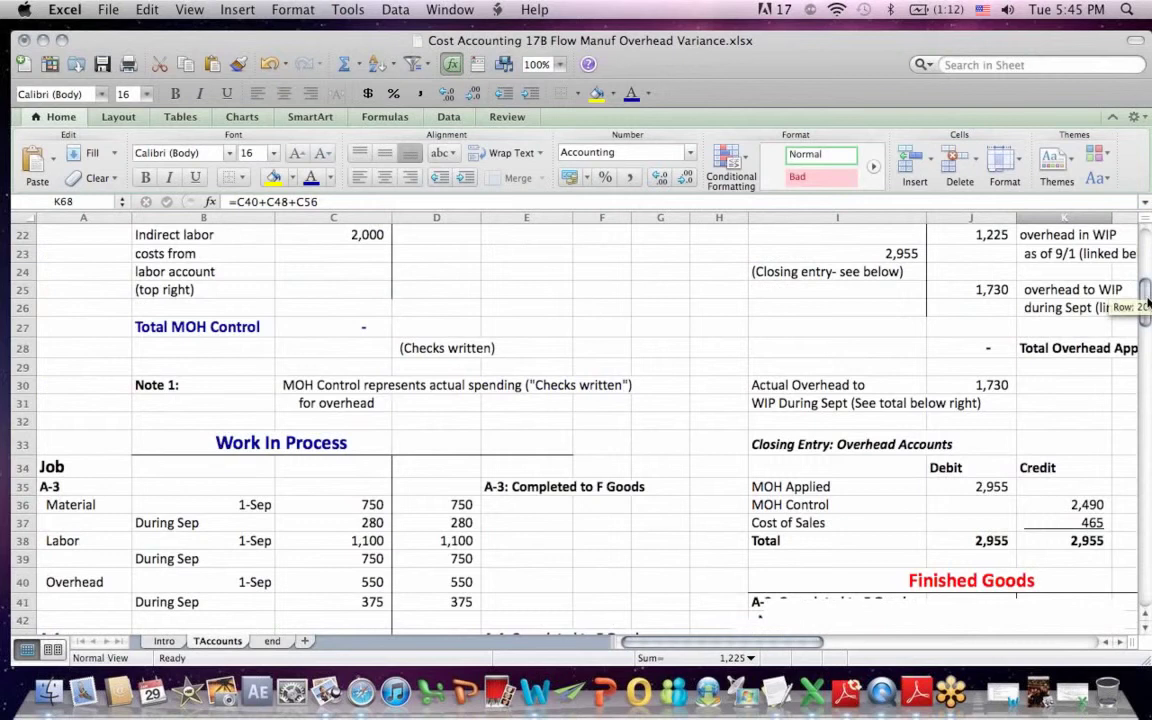
drag(138, 305, 361, 466)
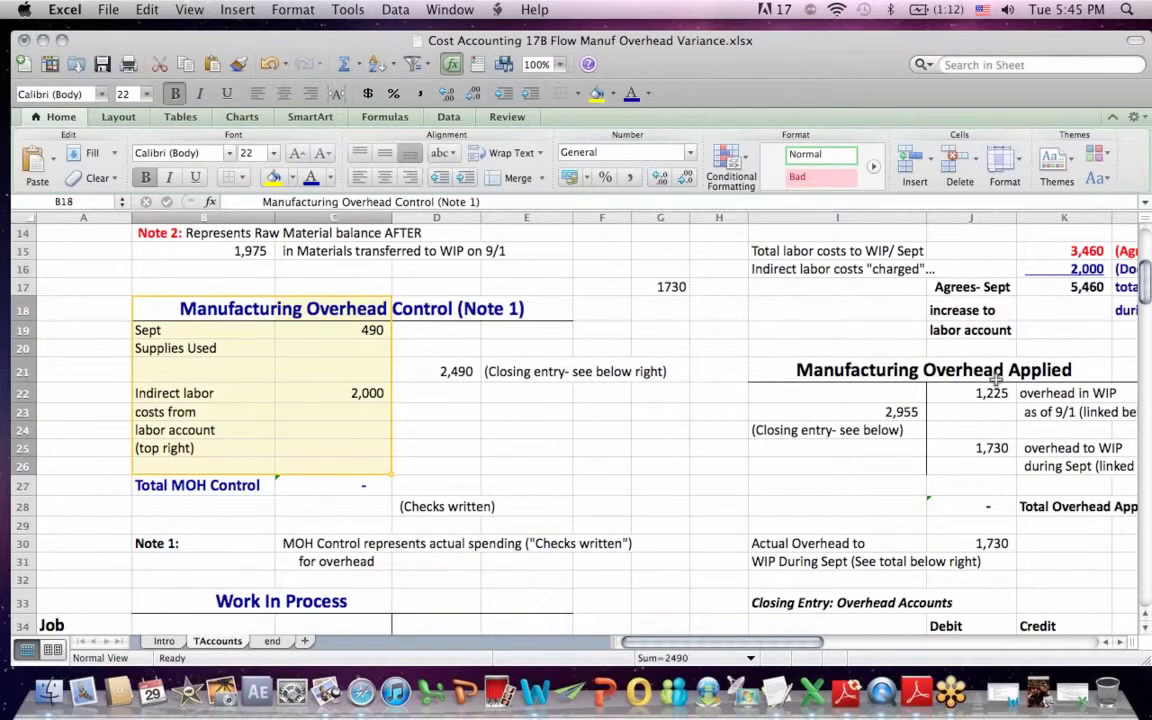
drag(993, 368, 1108, 530)
click(1109, 560)
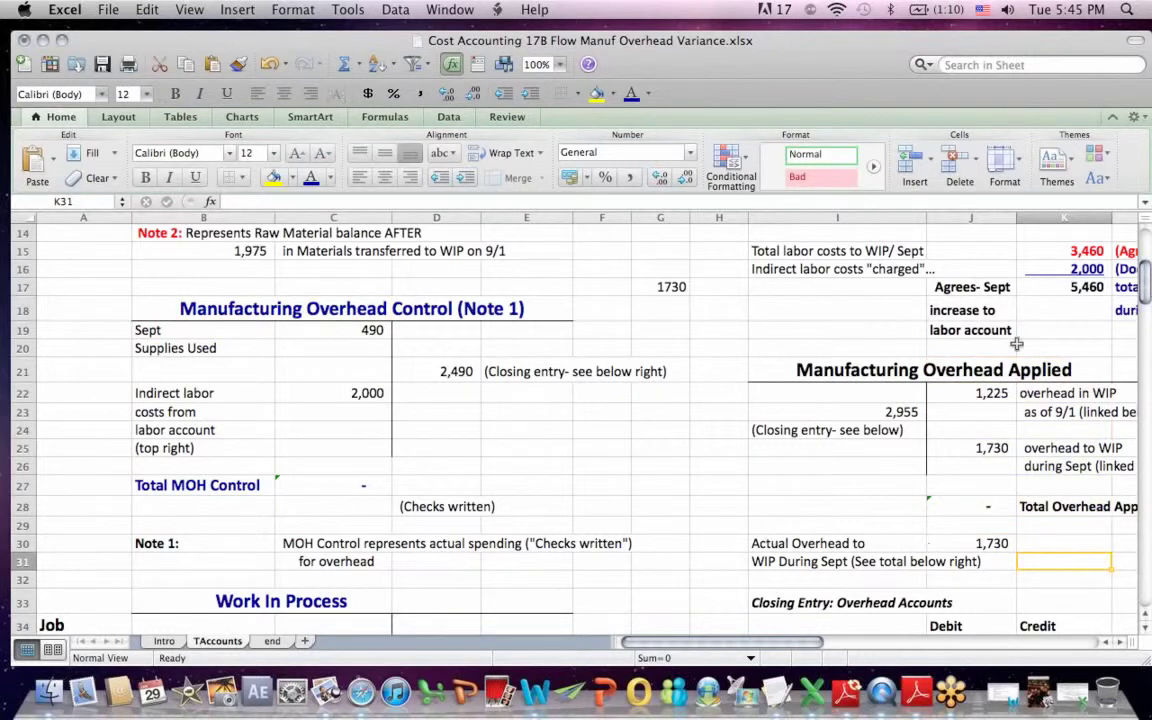
drag(1148, 287, 1133, 331)
click(790, 238)
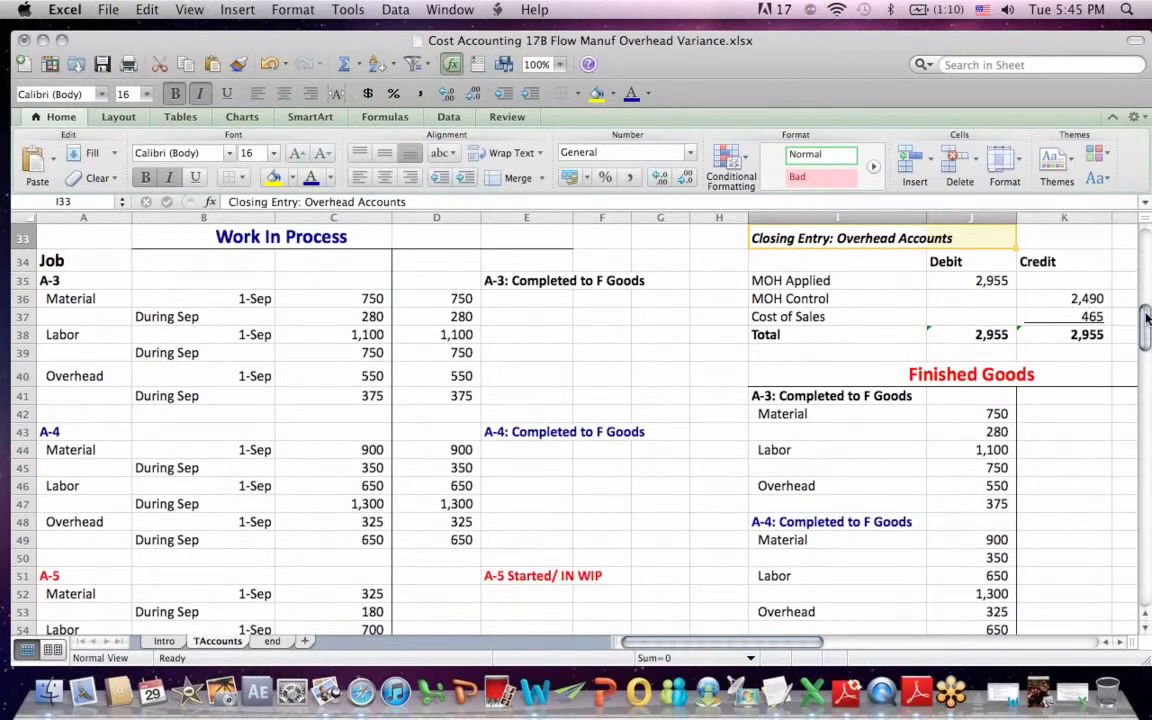
drag(1148, 318, 1148, 290)
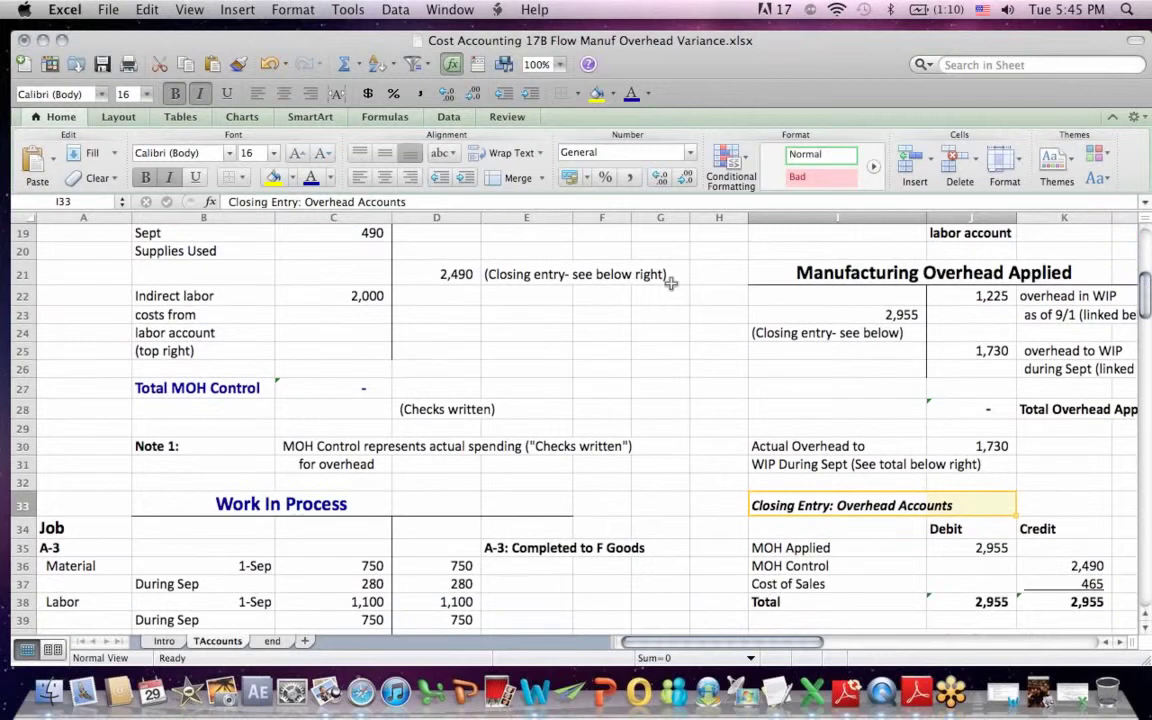
click(437, 273)
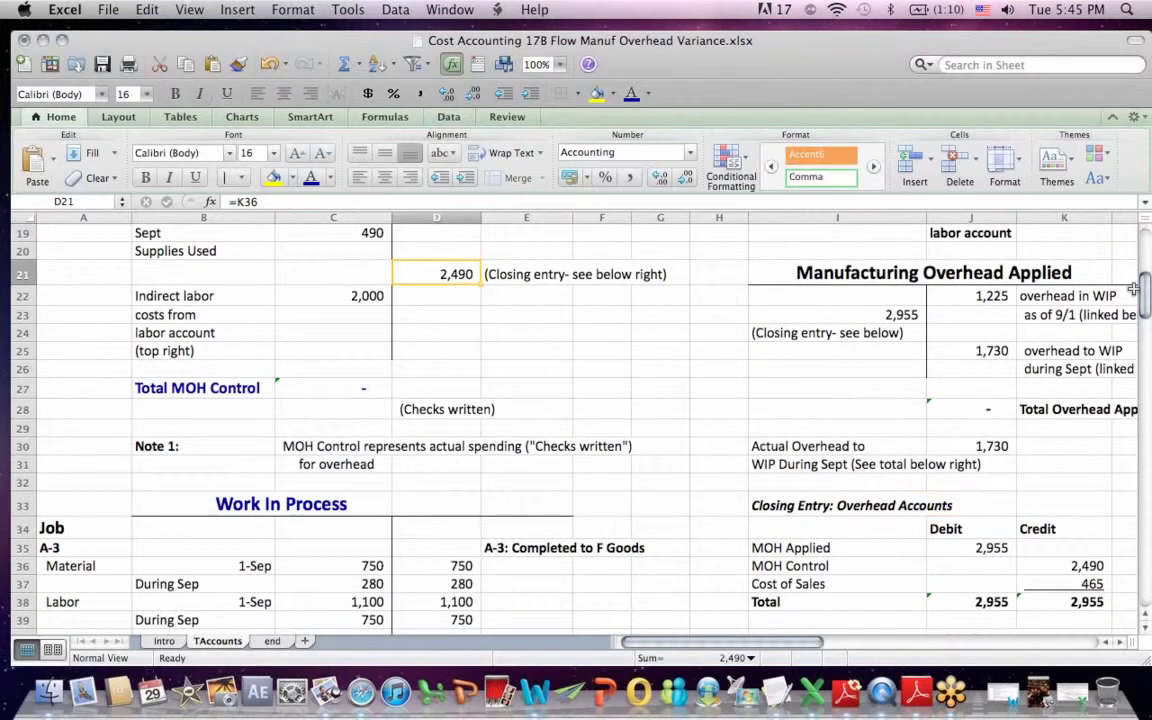
scroll(543, 274, up, 2)
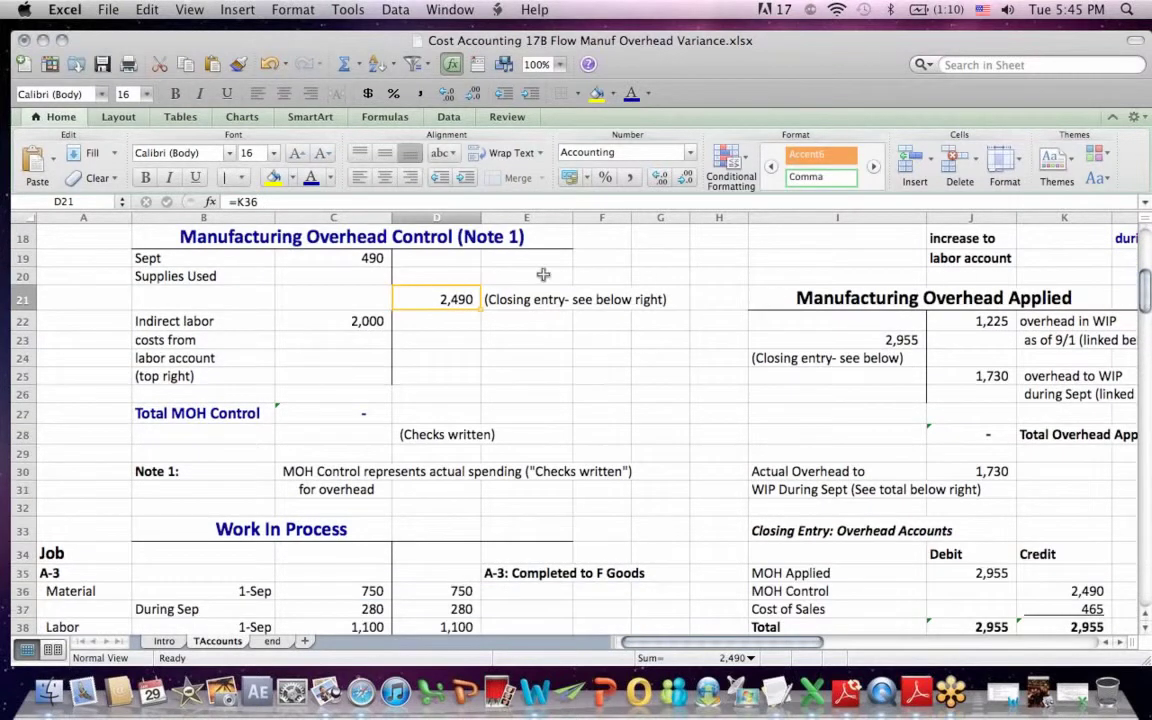
drag(179, 401, 380, 411)
key(Tab)
drag(790, 591, 1038, 589)
click(648, 398)
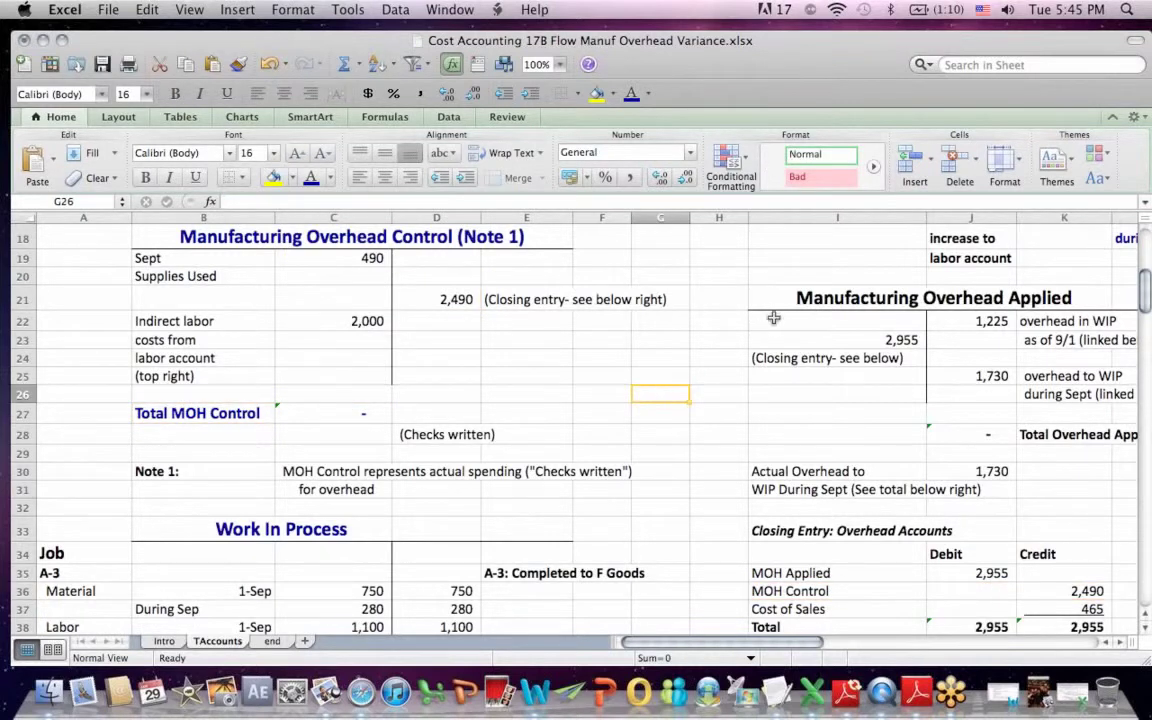
click(820, 303)
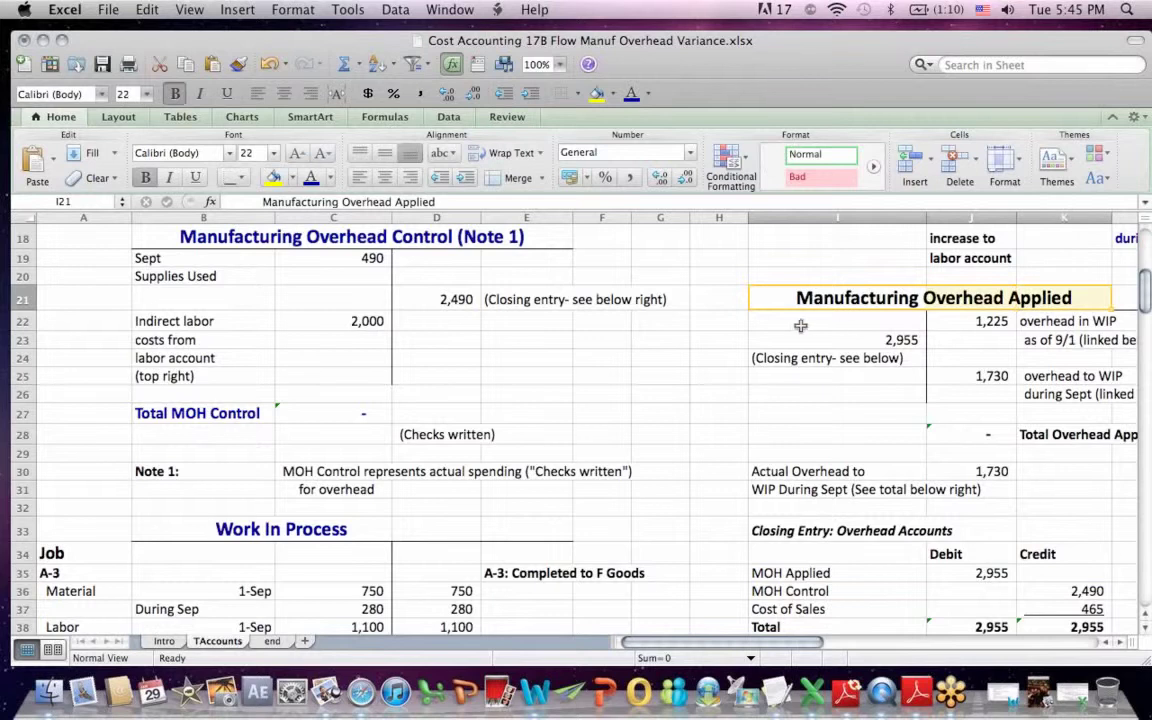
drag(800, 326, 830, 378)
drag(960, 434, 1078, 440)
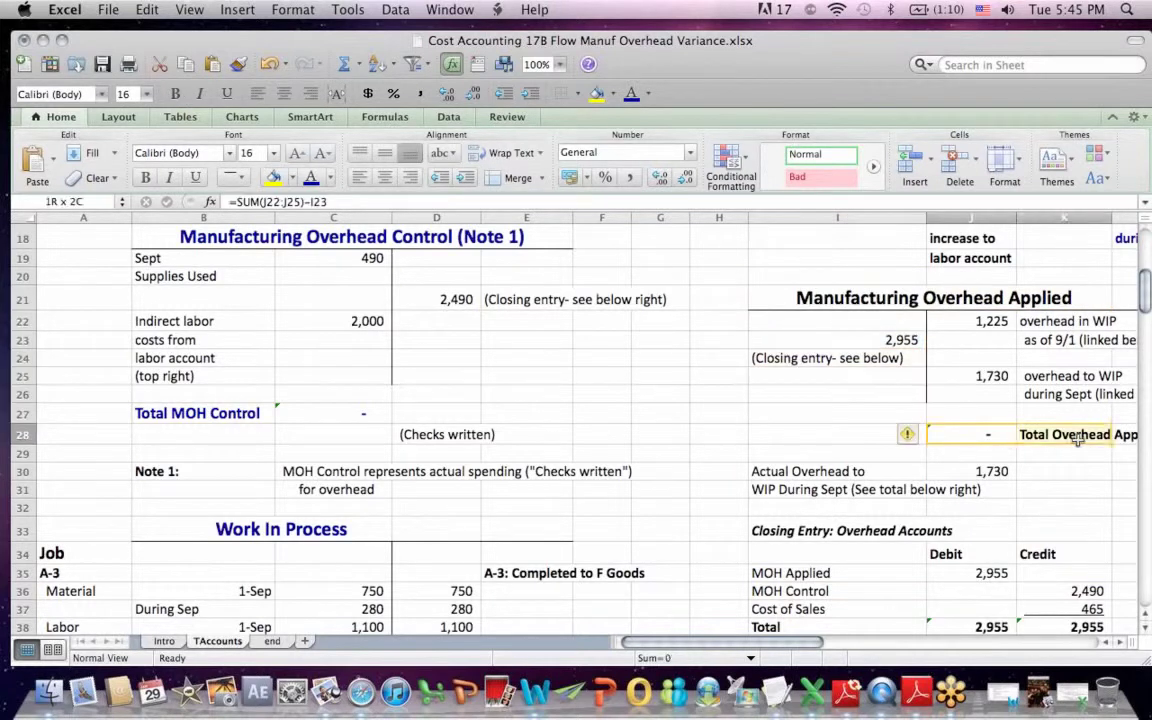
drag(990, 573, 740, 571)
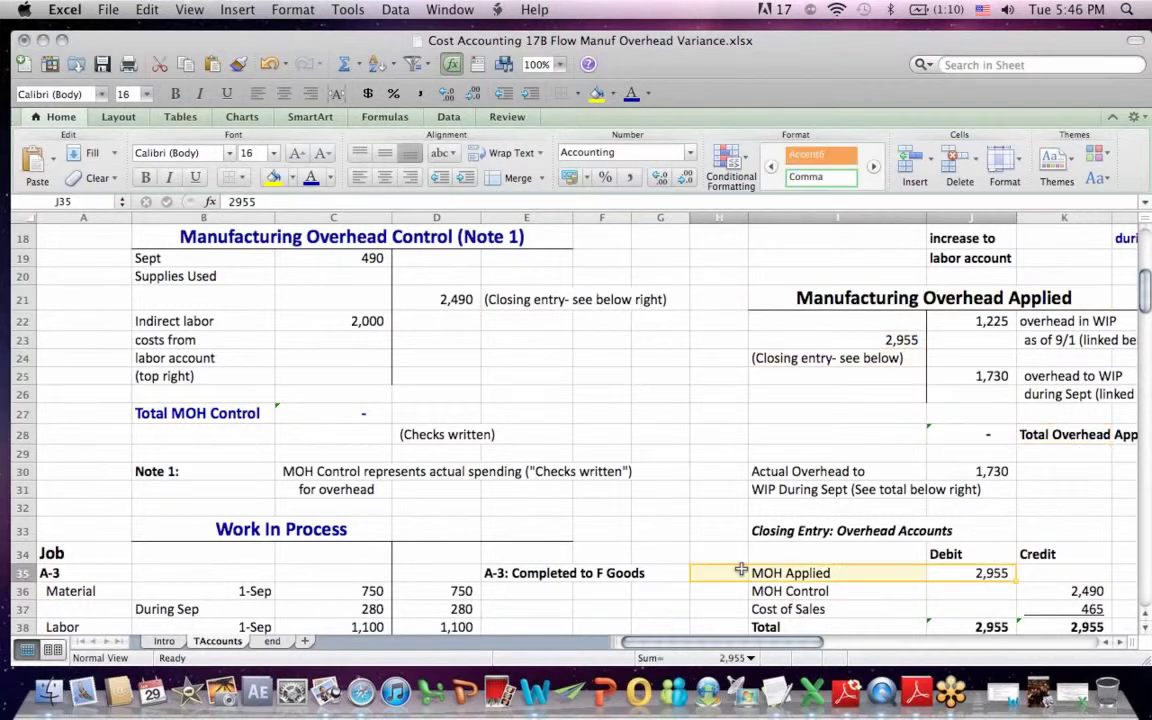
click(1147, 455)
drag(1145, 365, 1145, 335)
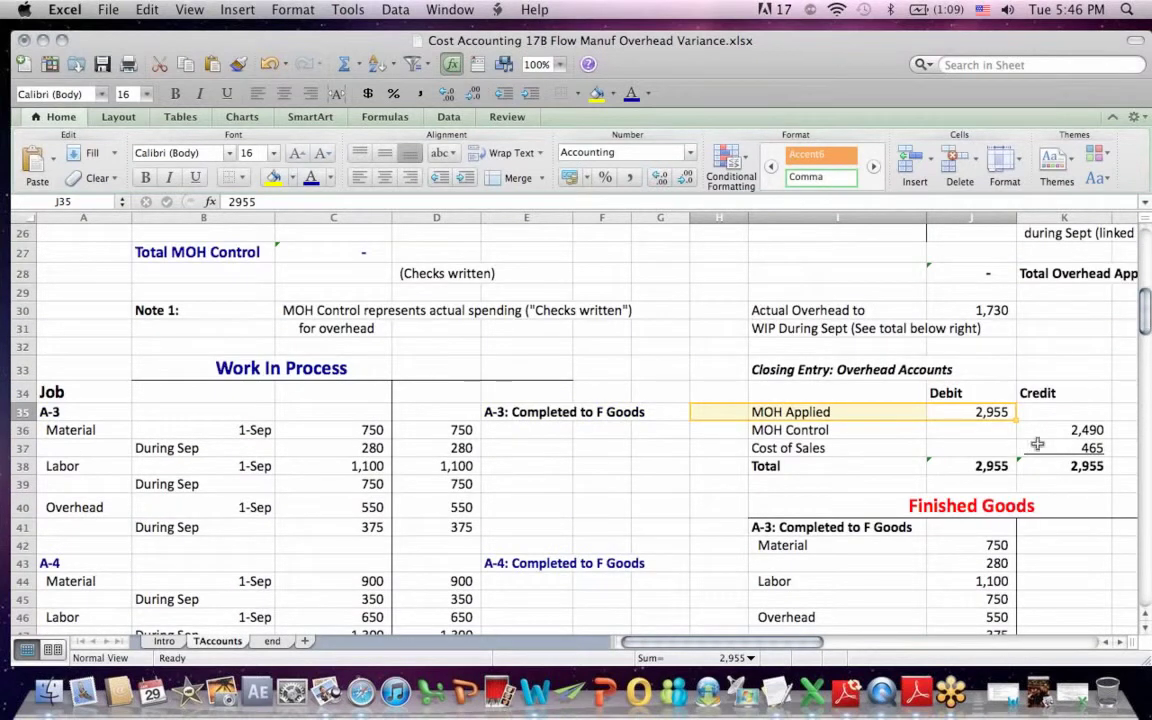
drag(1028, 450, 782, 444)
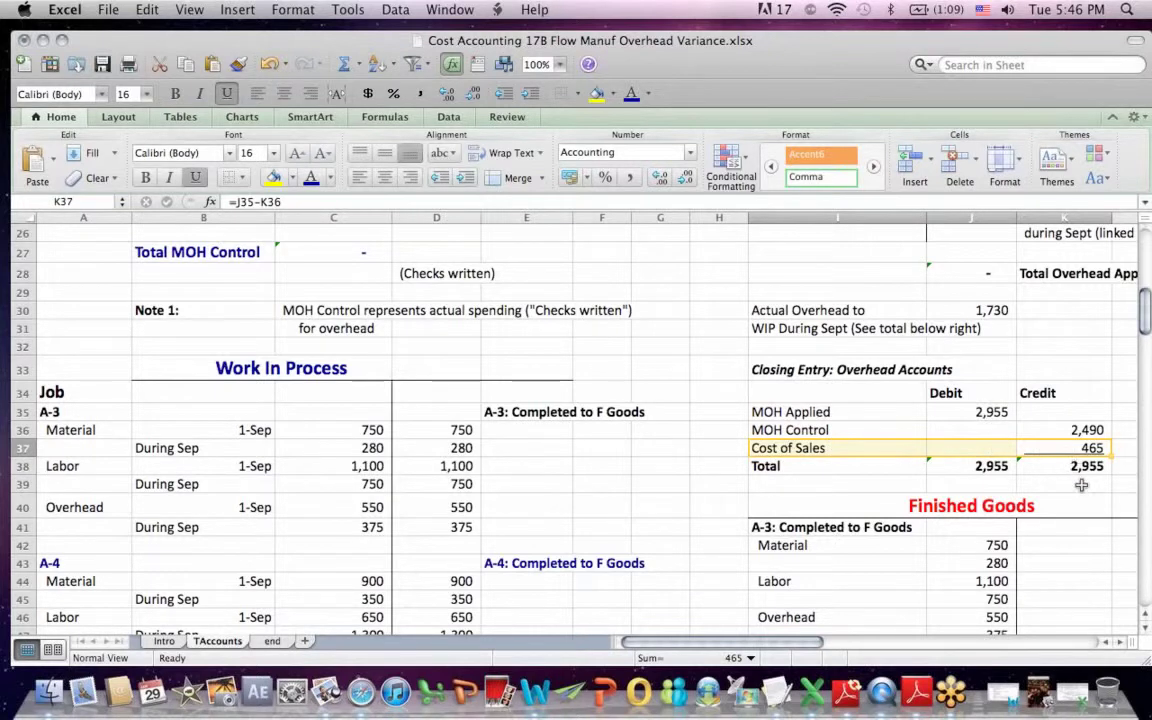
click(1081, 485)
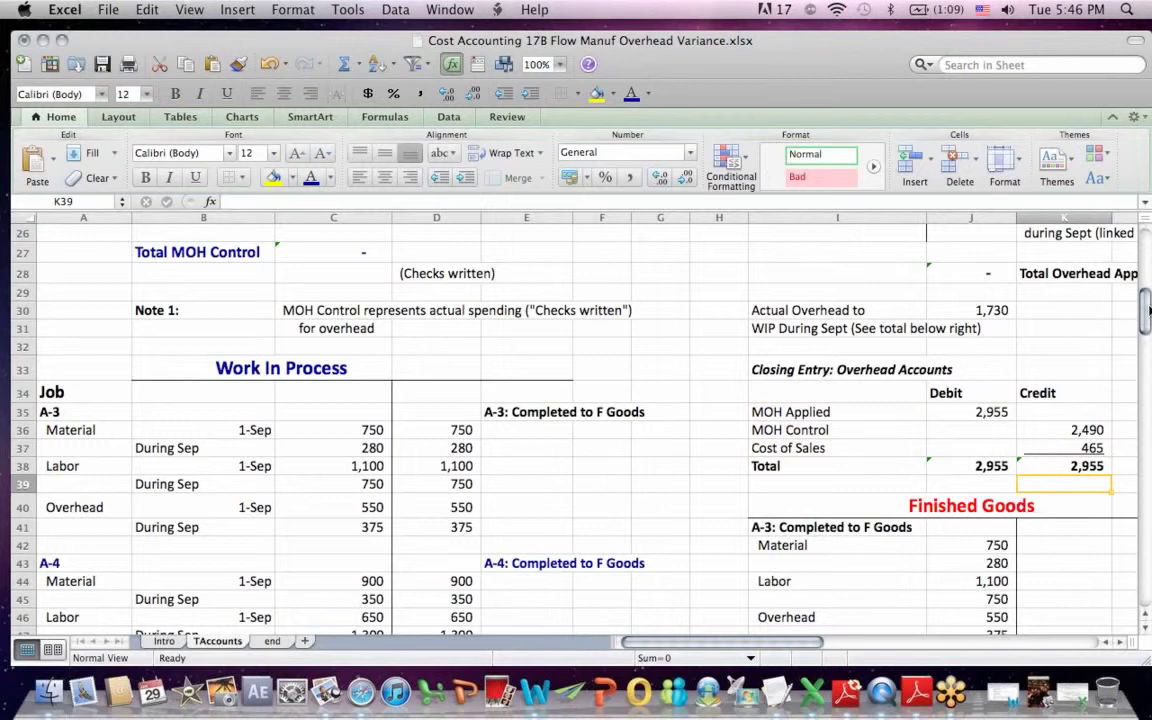
mouse_move(1148, 297)
mouse_down()
mouse_move(1148, 323)
mouse_move(1148, 308)
mouse_up()
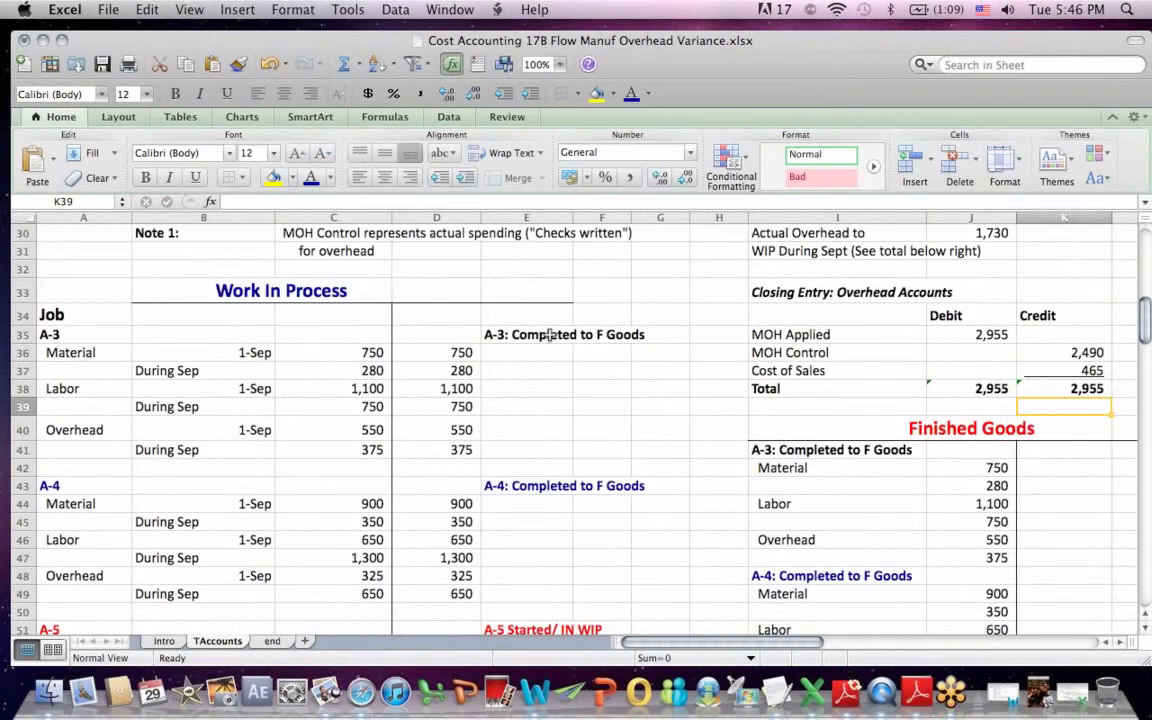
drag(470, 329, 664, 443)
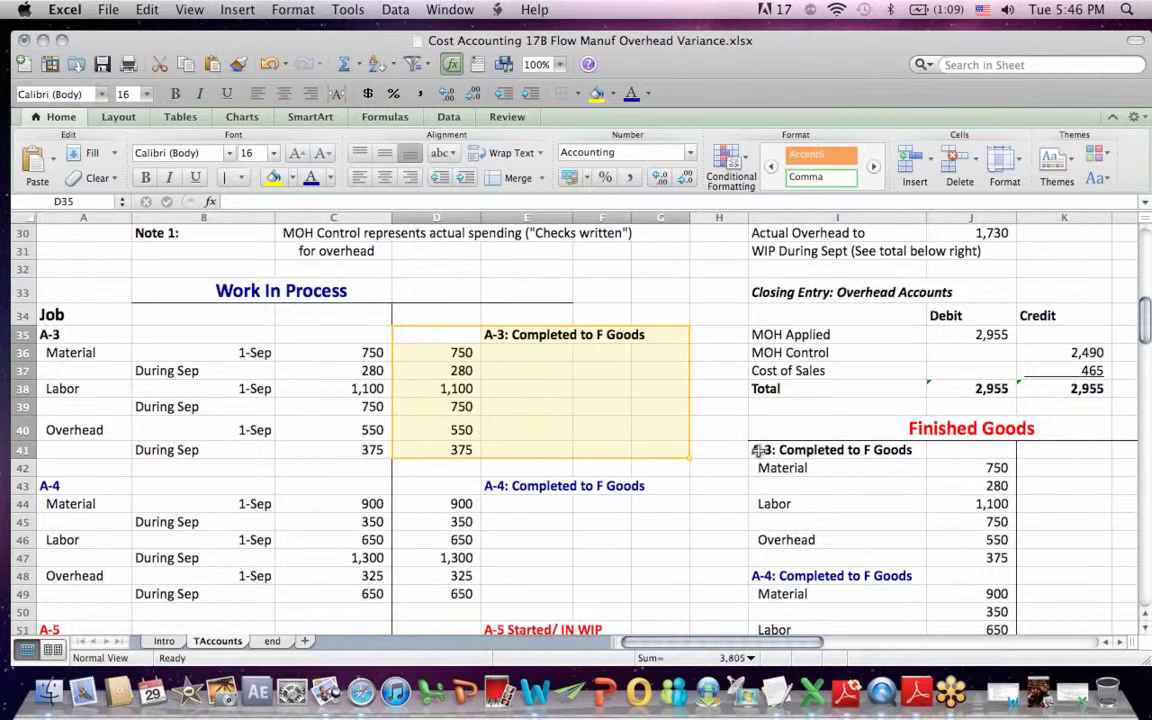
drag(757, 450, 1000, 557)
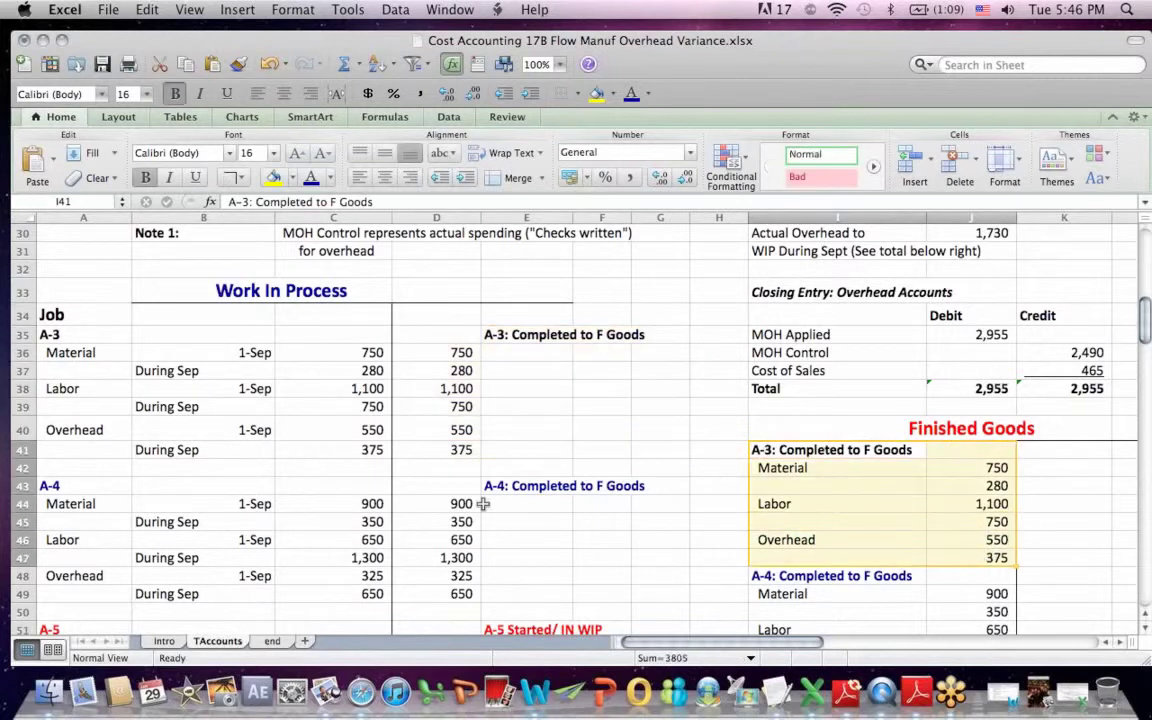
drag(440, 486, 653, 596)
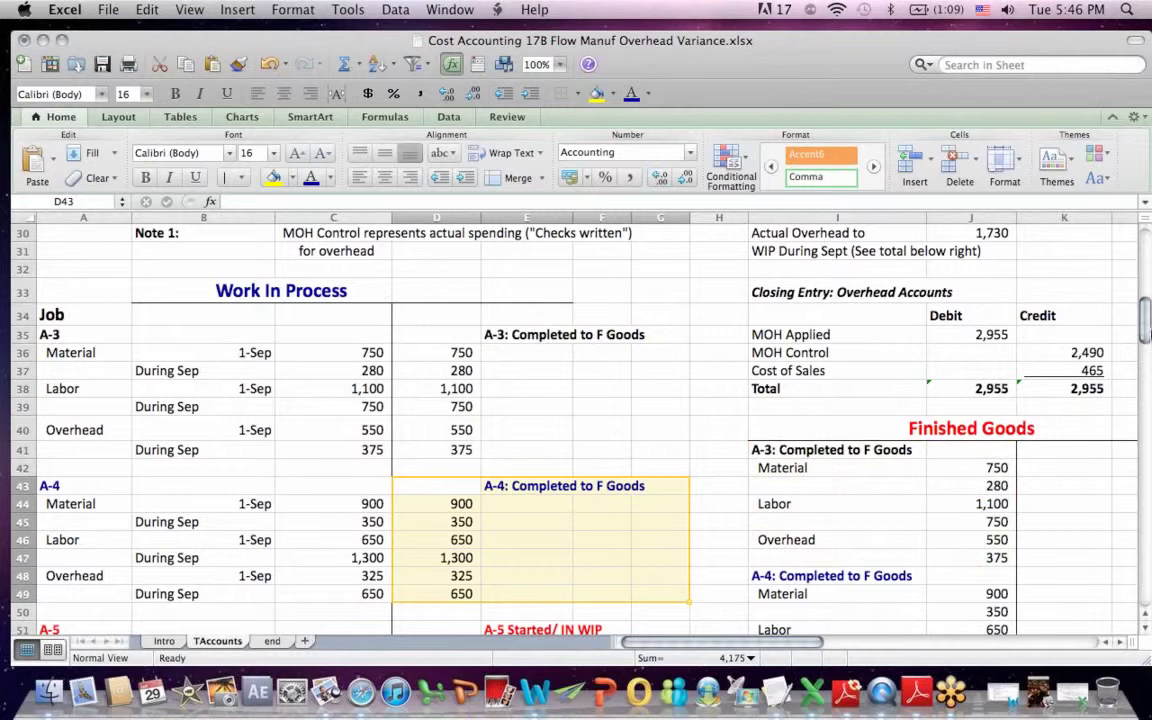
scroll(830, 400, down, 5)
drag(828, 384, 960, 492)
drag(1145, 355, 1145, 349)
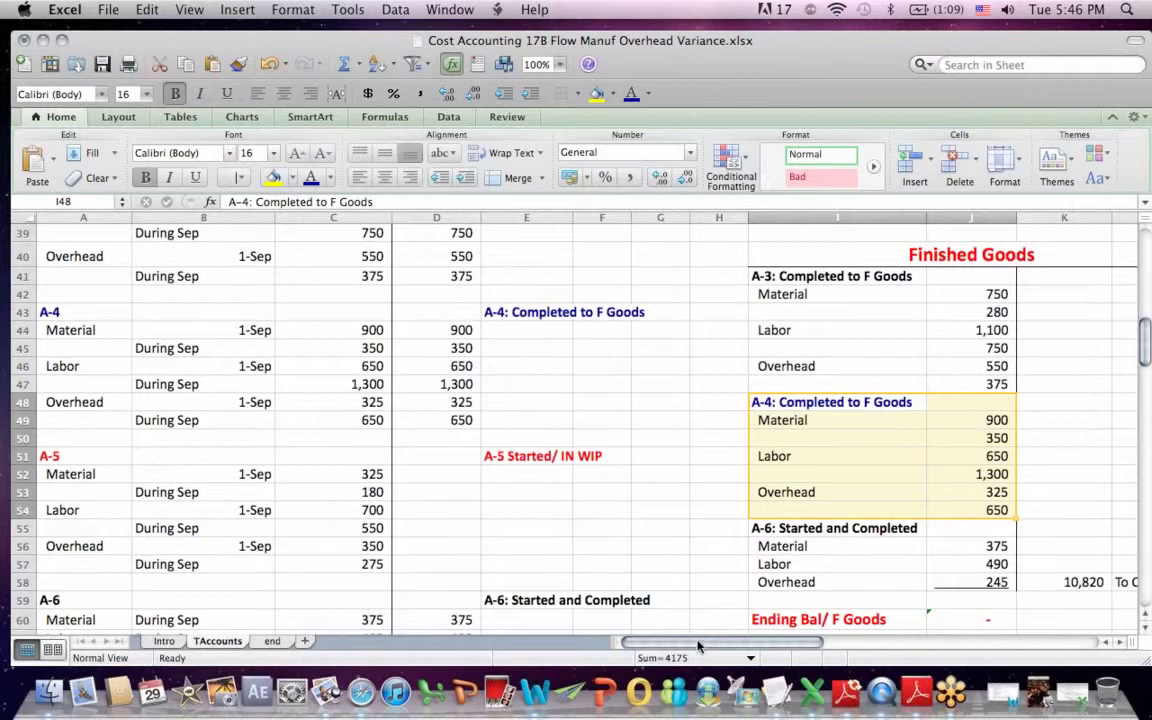
drag(700, 647, 713, 651)
click(990, 582)
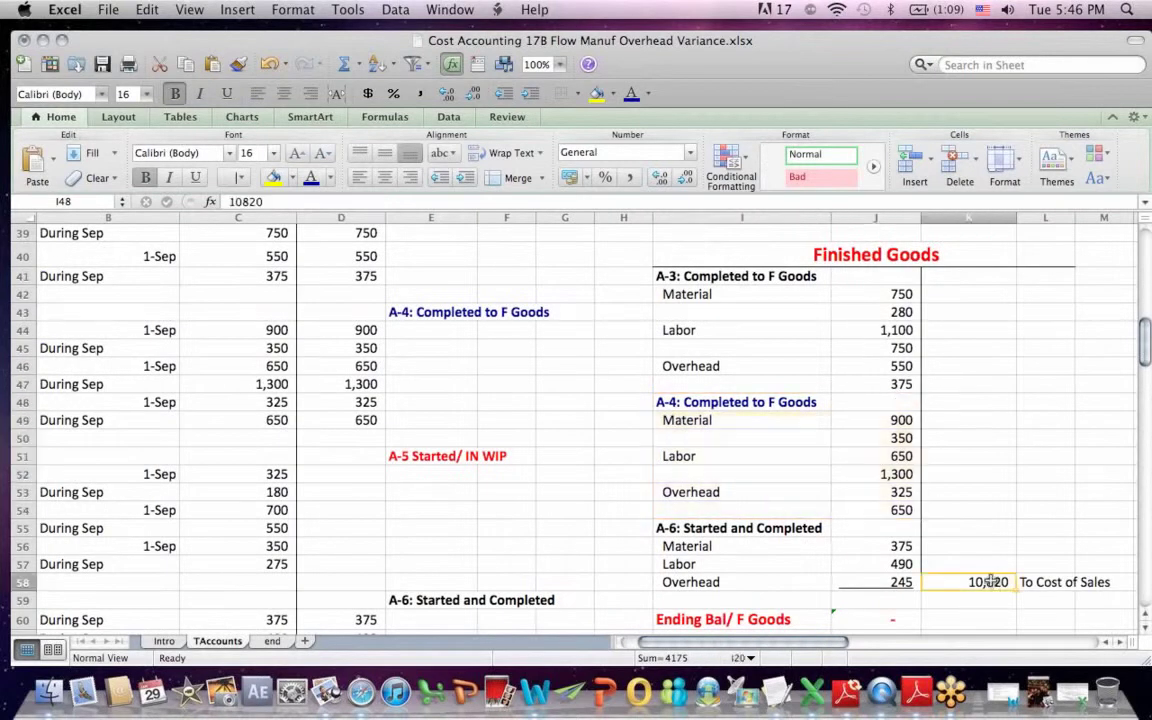
drag(1145, 345, 1145, 353)
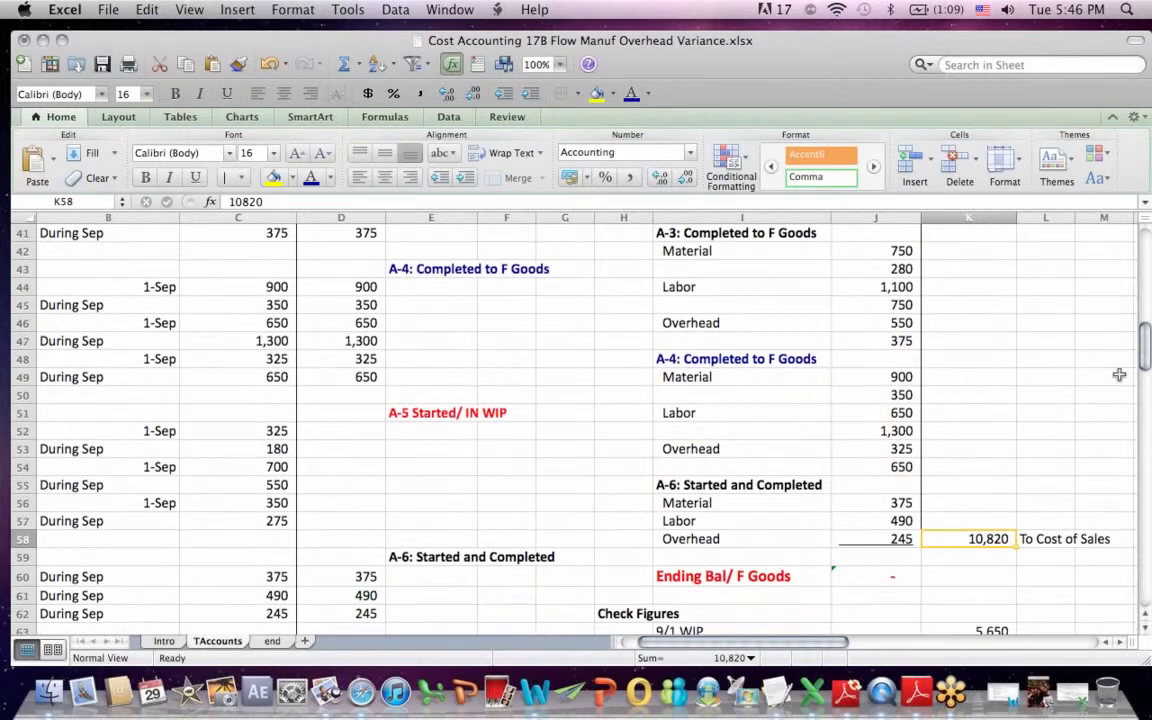
drag(1058, 531, 968, 537)
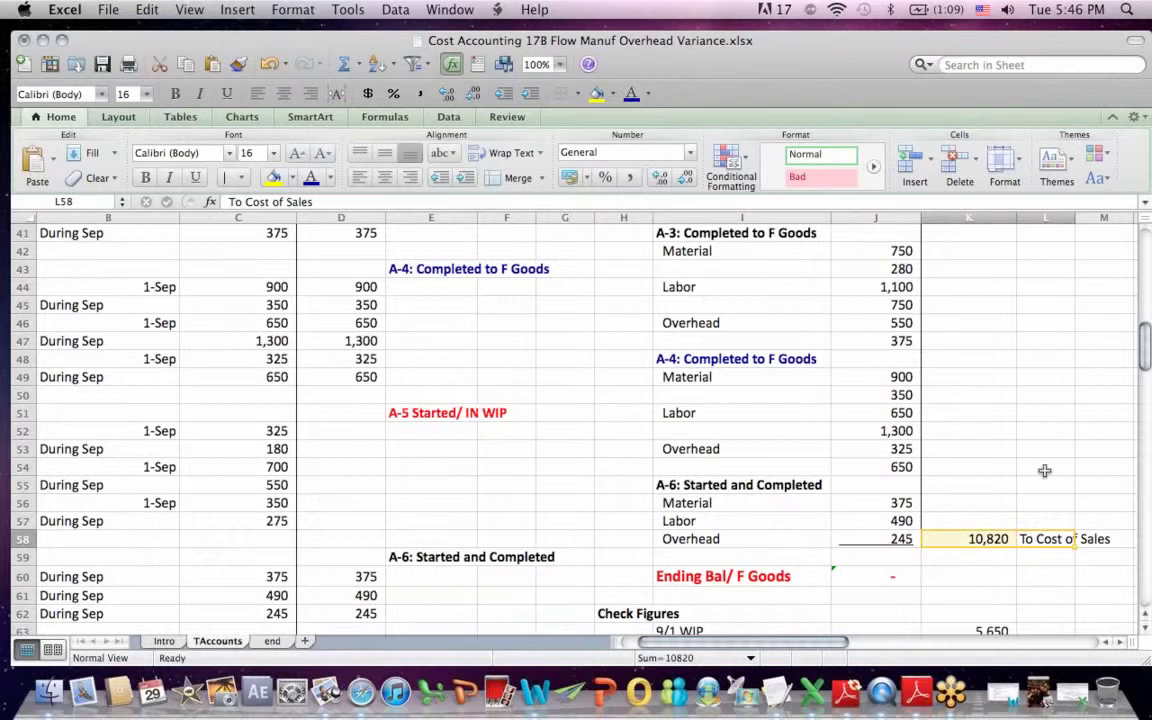
drag(1145, 365, 1145, 360)
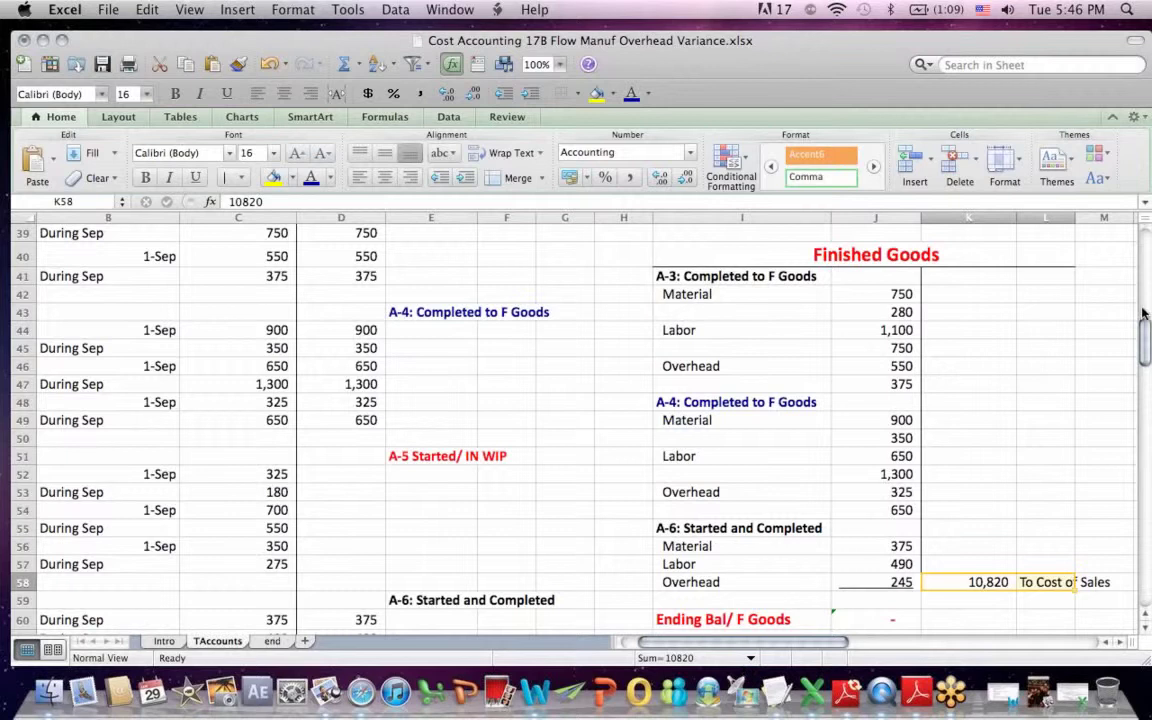
drag(1145, 331, 1145, 336)
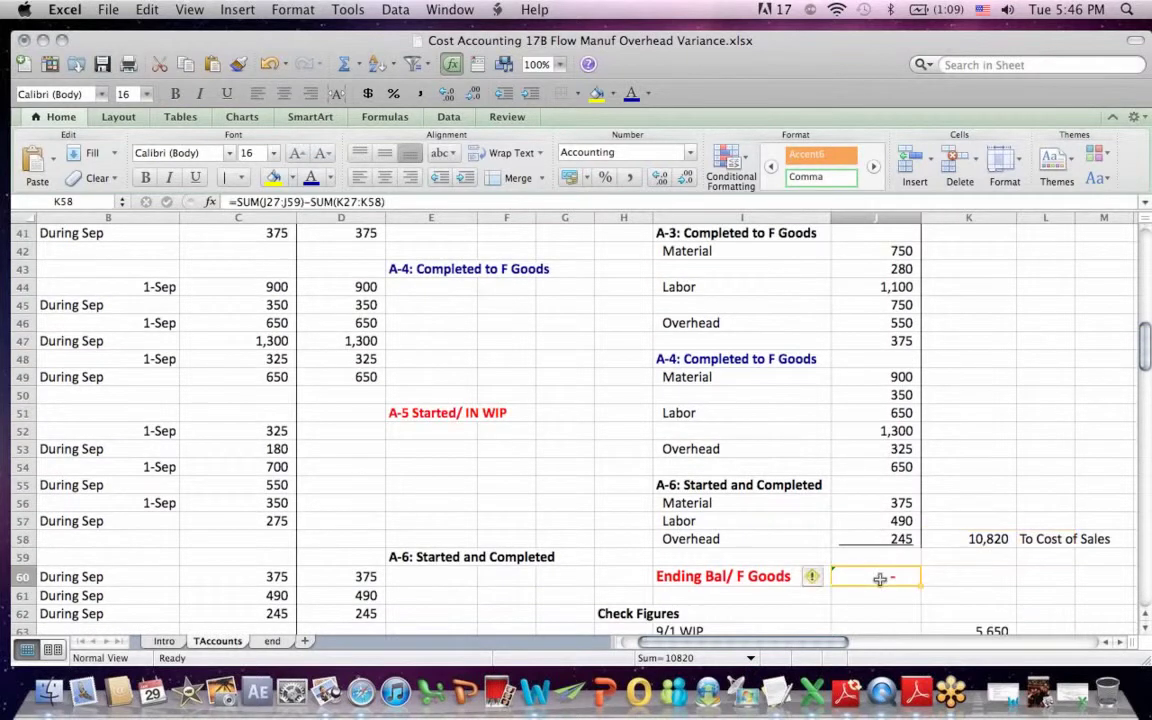
drag(879, 579, 710, 575)
click(1024, 443)
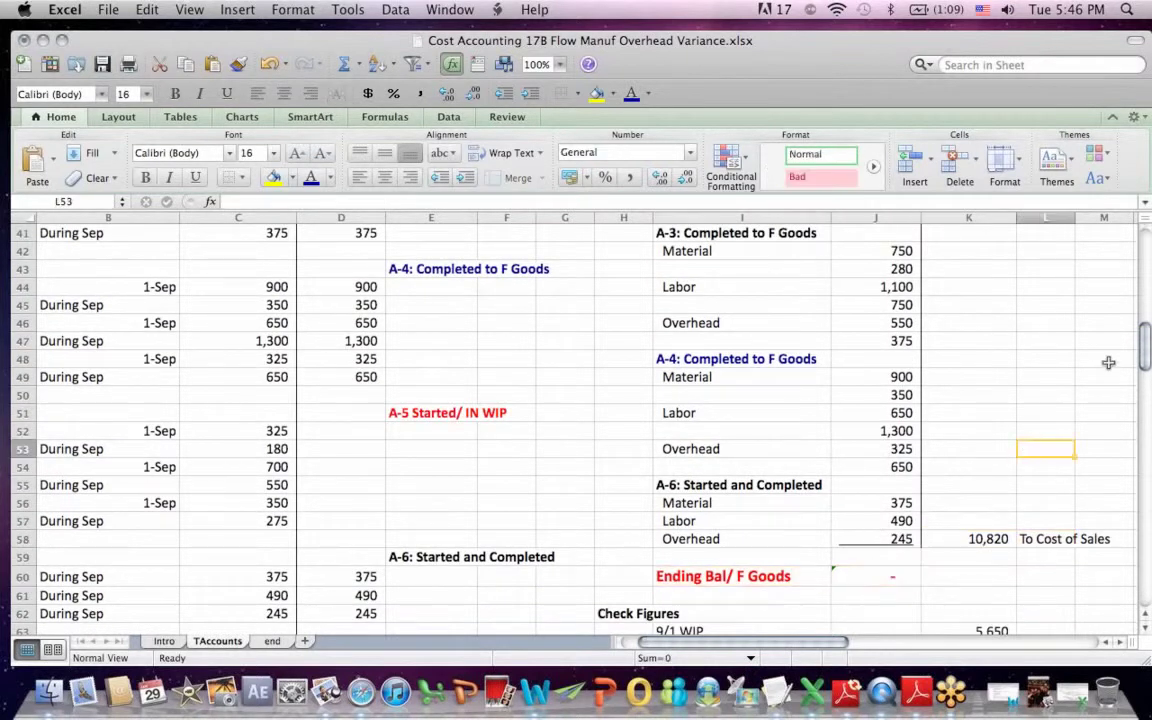
Step: Trace Cost of Goods Sold: the 10,820 transfer, 465 closing entry and 10,355 ending balance
drag(1147, 330, 1146, 380)
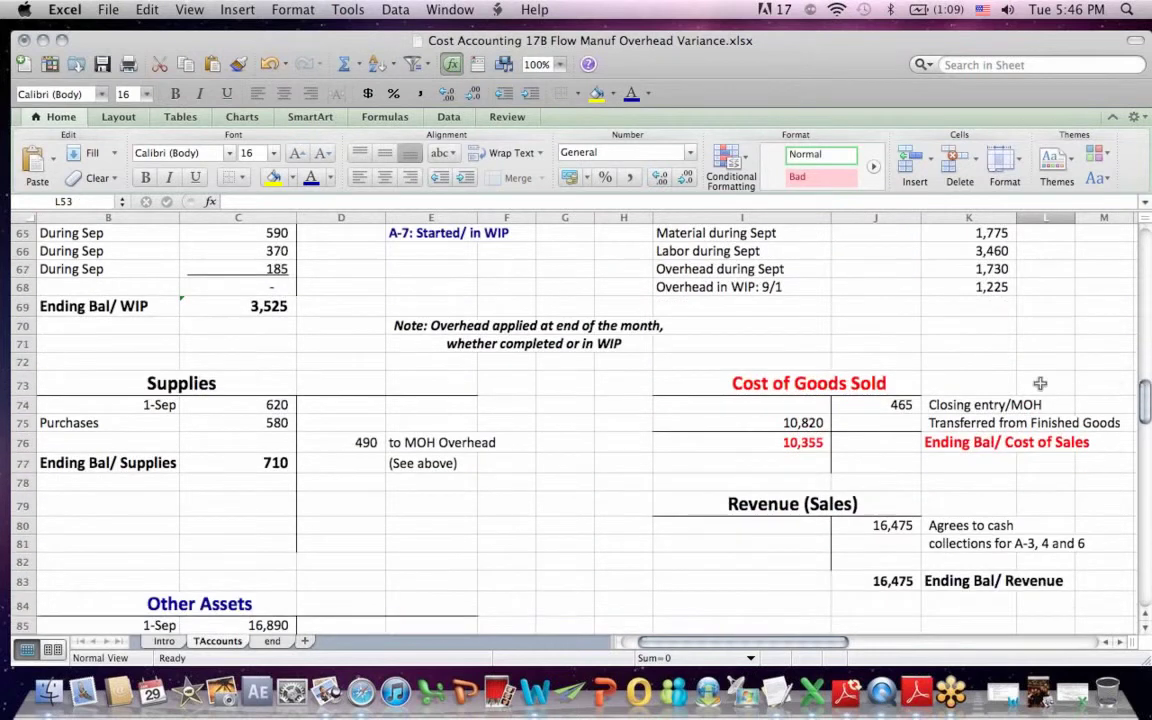
drag(683, 409, 865, 423)
click(990, 425)
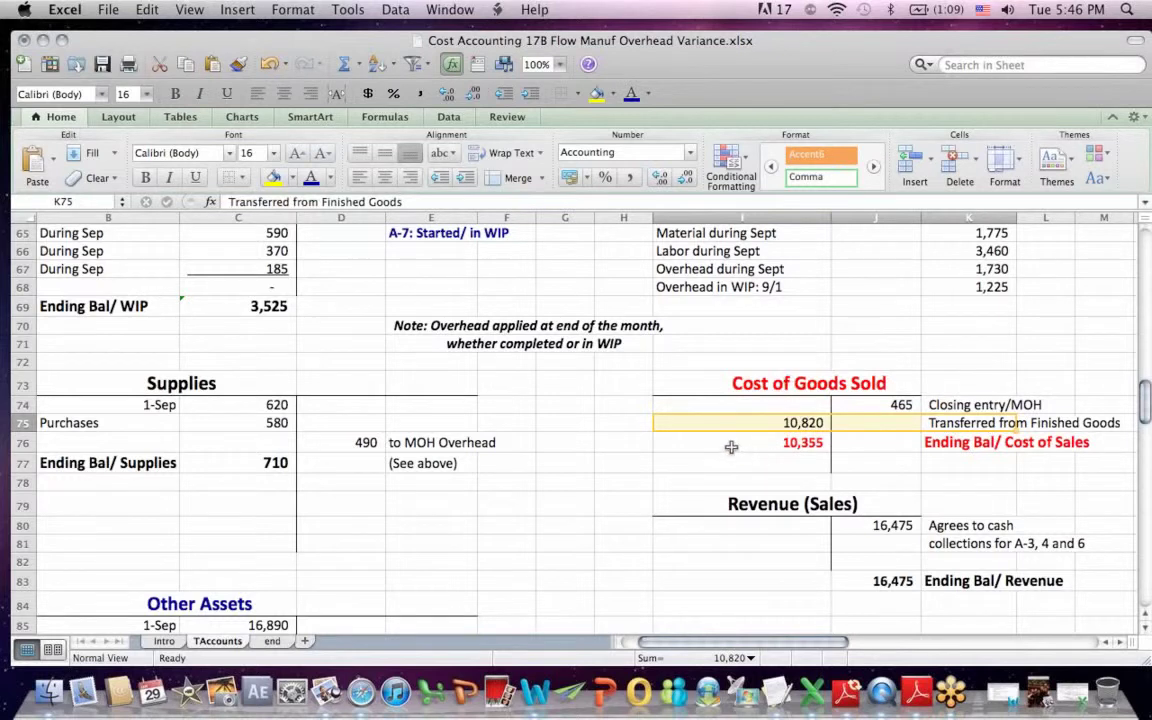
drag(731, 447, 856, 443)
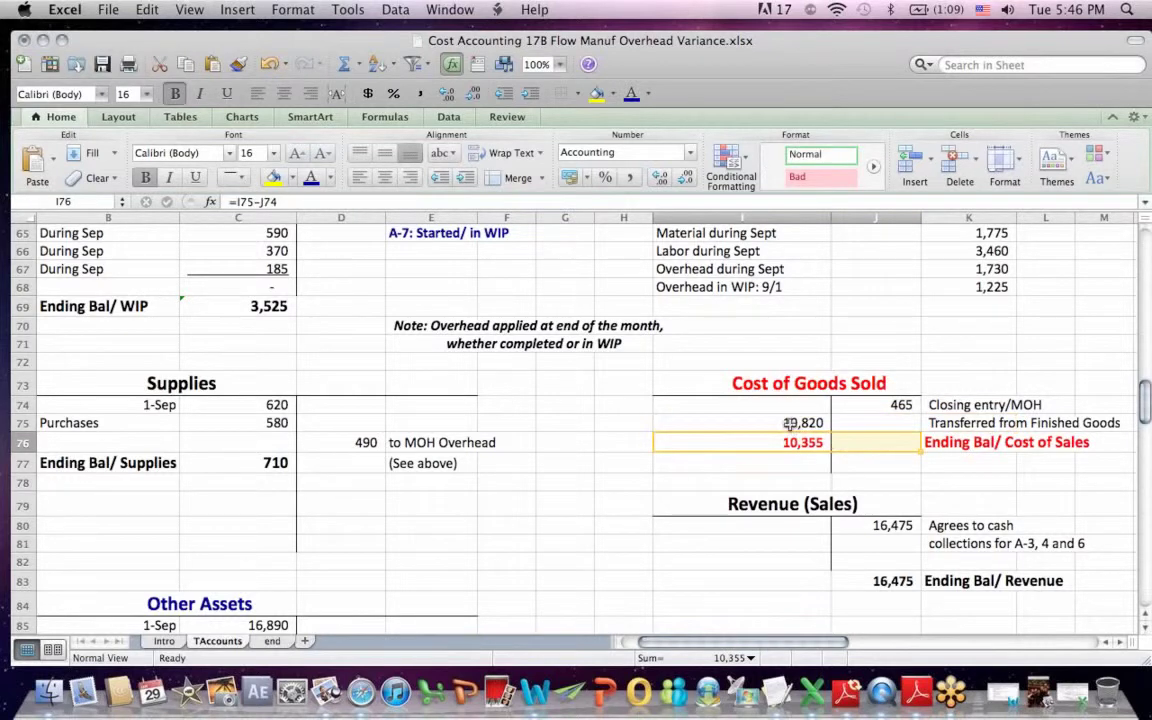
drag(787, 422, 880, 422)
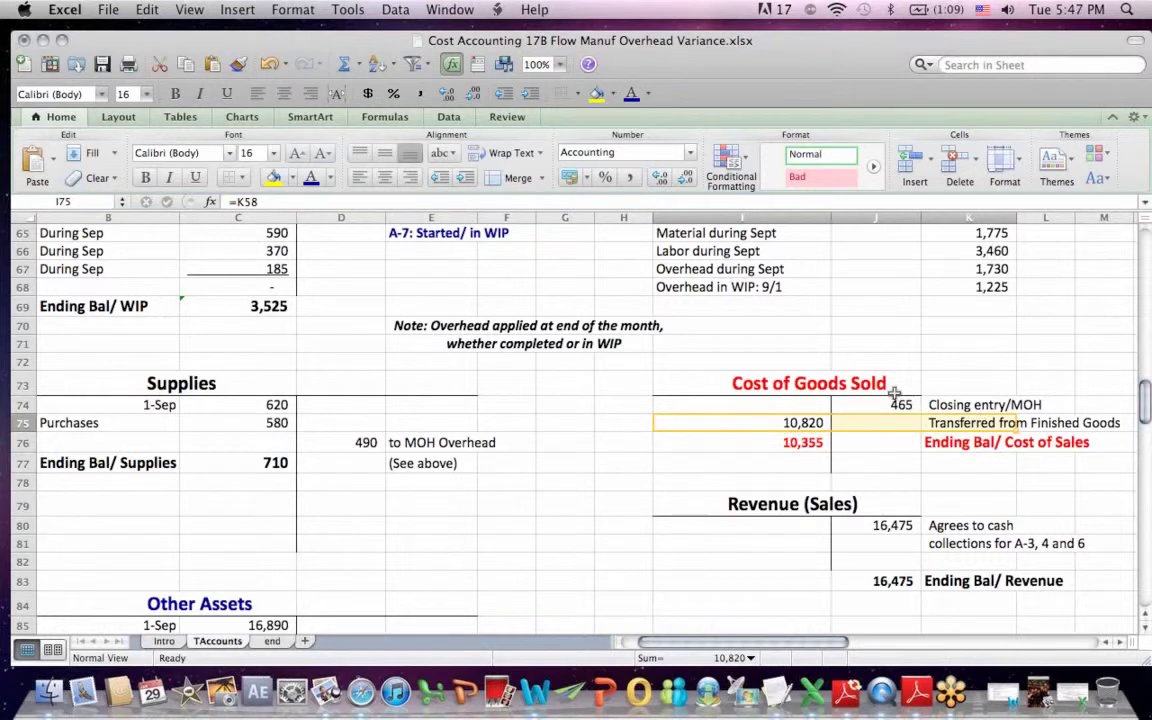
drag(895, 398, 1030, 404)
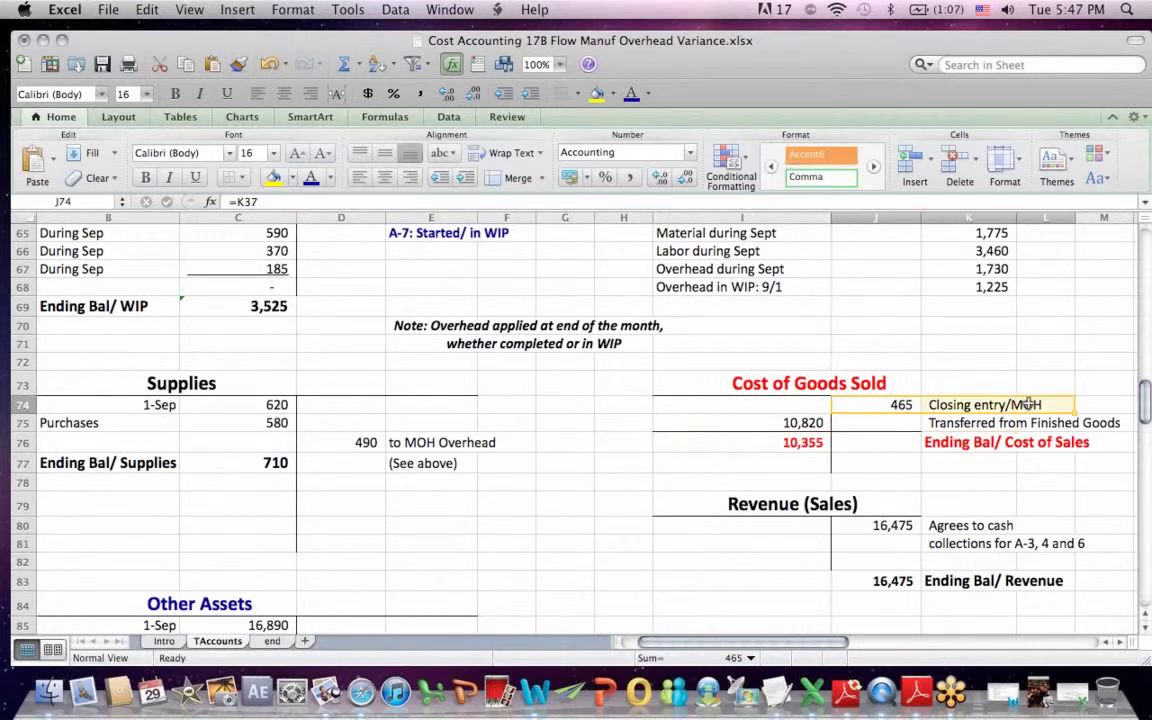
click(1047, 309)
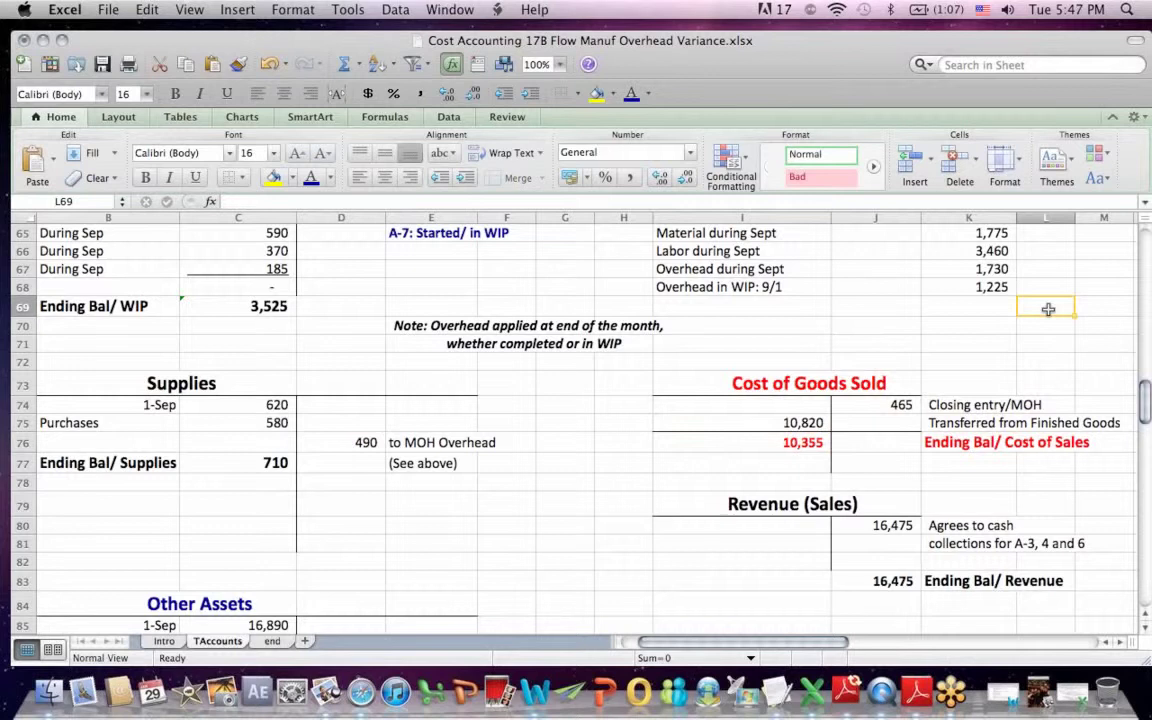
Step: Highlight the Revenue (Sales) account and show how it links to the cash balance
drag(1146, 404, 1146, 408)
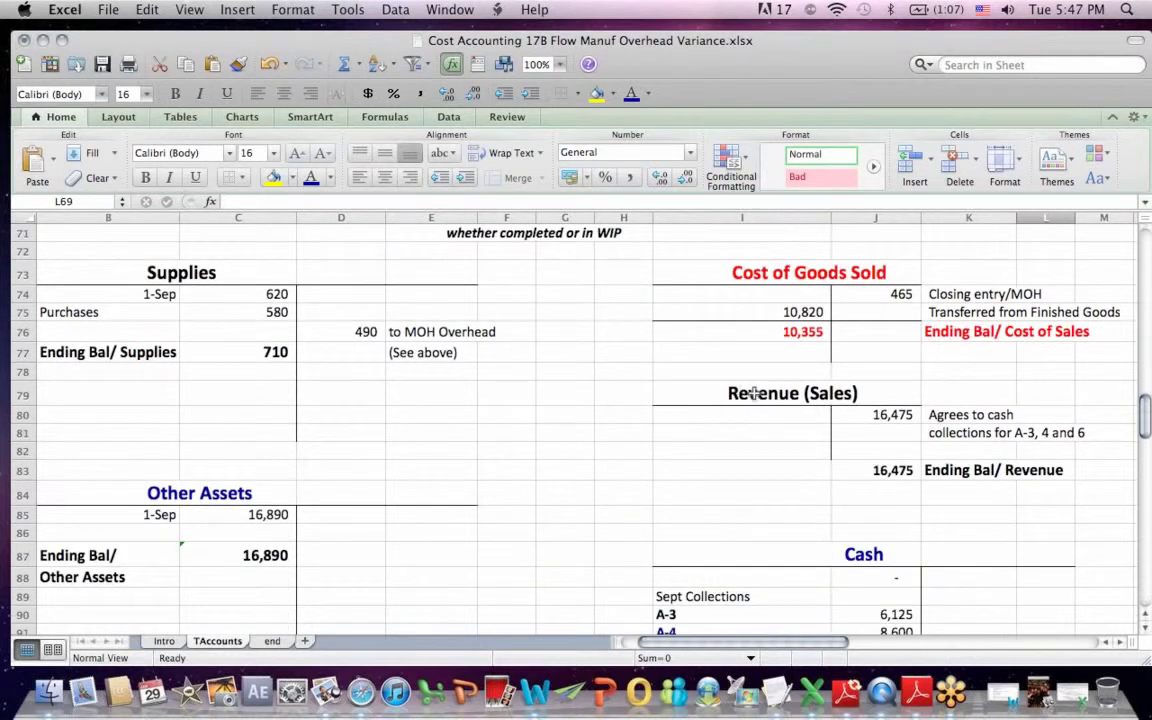
drag(755, 393, 941, 496)
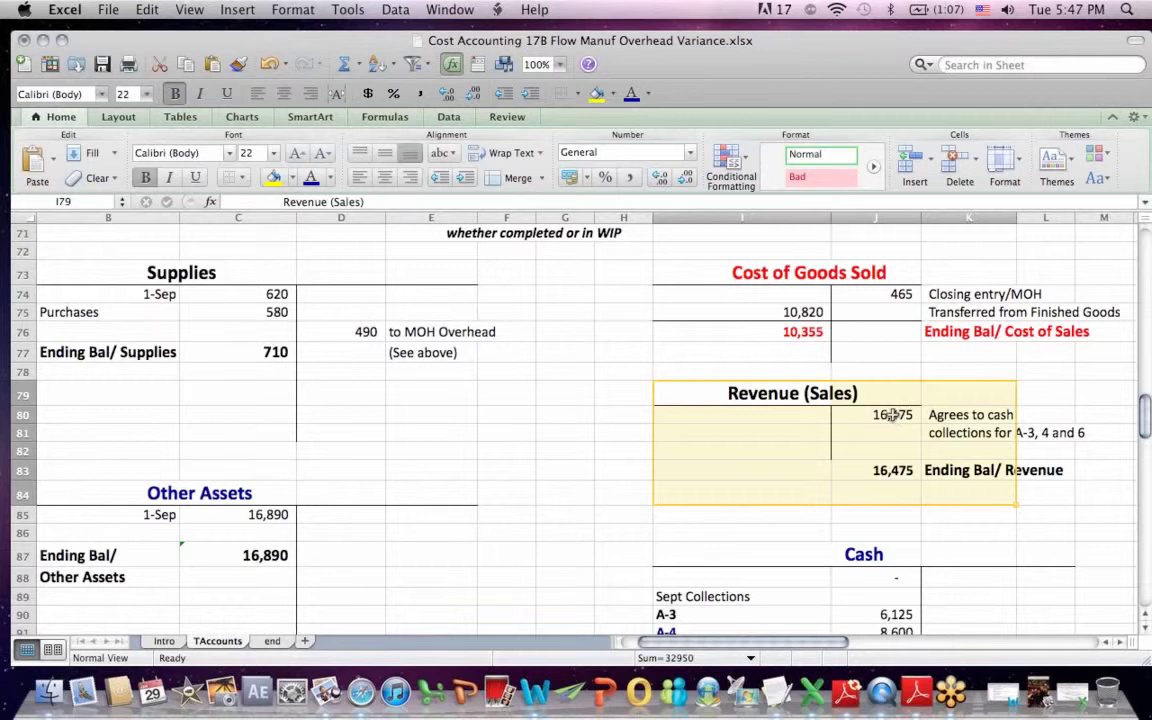
drag(892, 414, 1015, 432)
drag(1147, 410, 1147, 422)
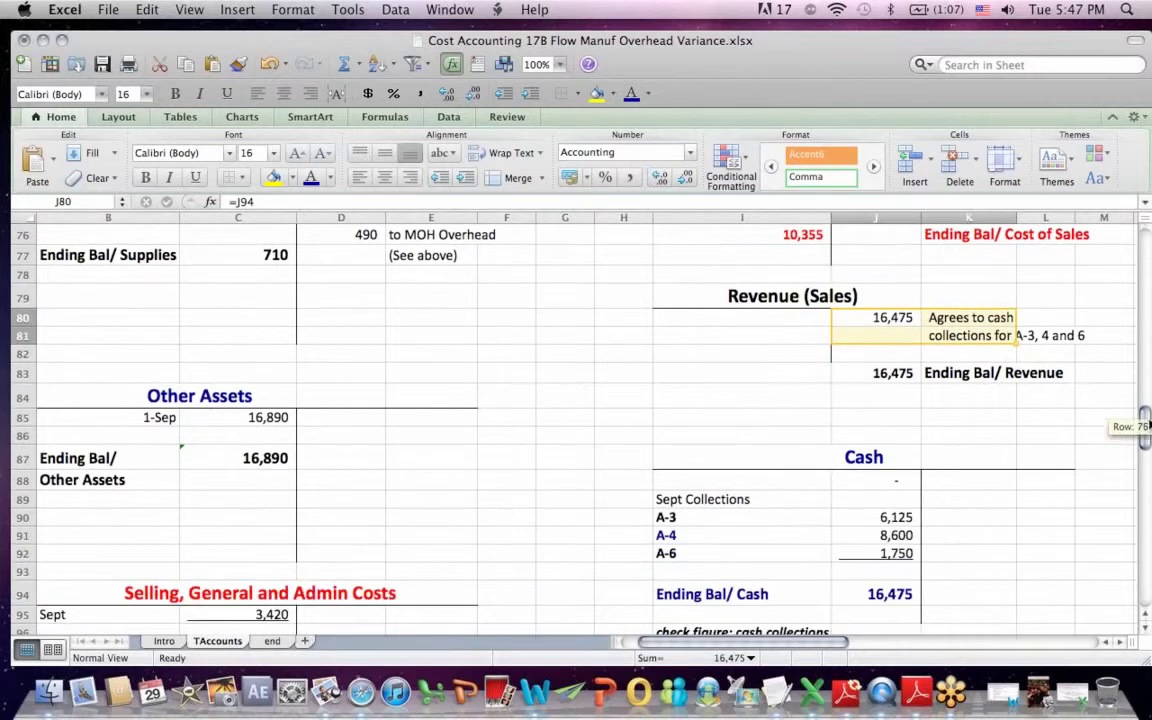
click(648, 376)
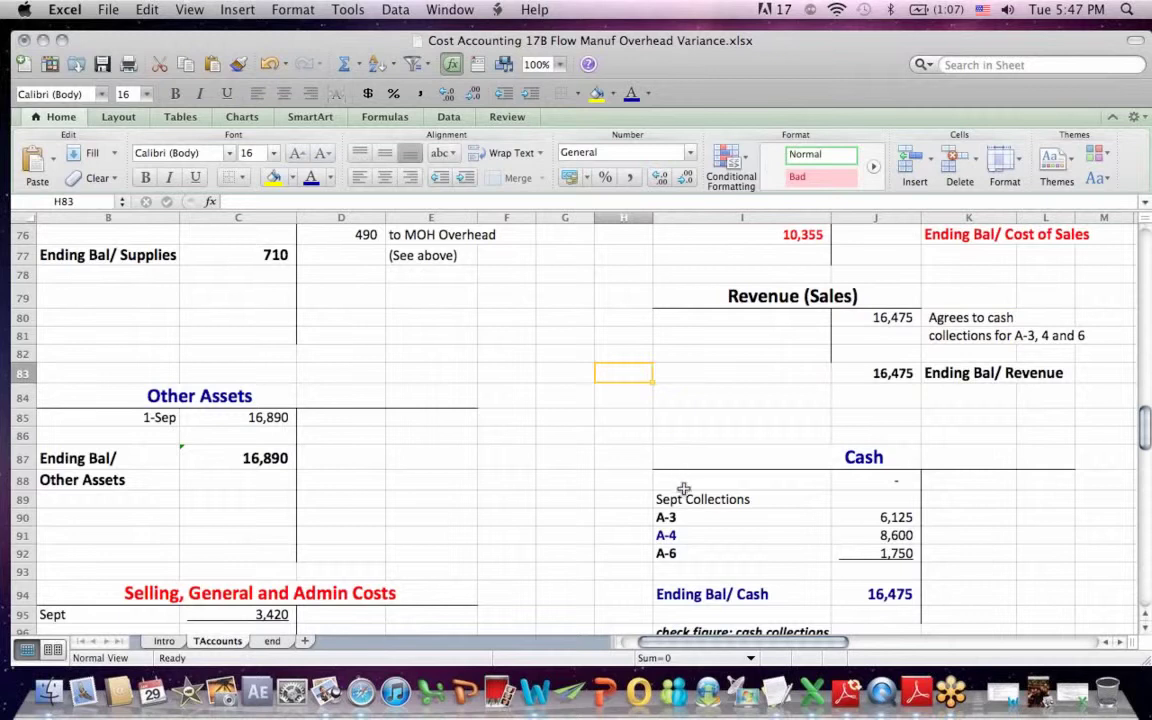
Step: Check September cash collections, the ending cash formula and the 16,475 Revenue ending balance
drag(666, 517, 886, 568)
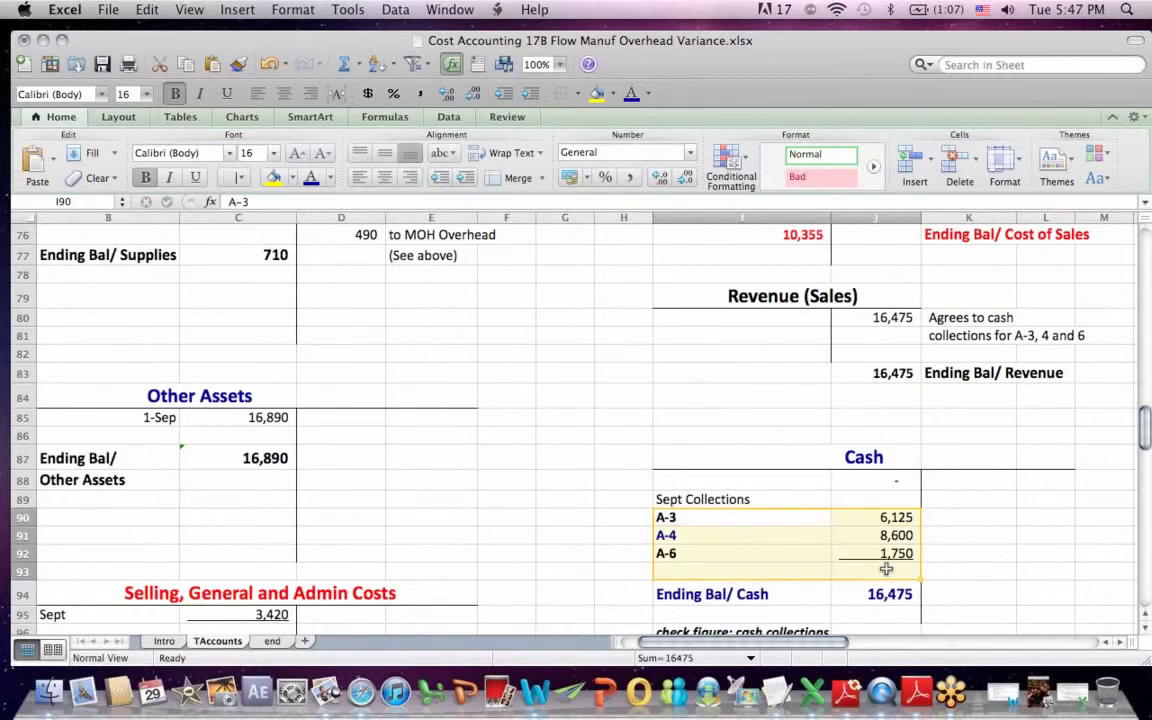
click(882, 597)
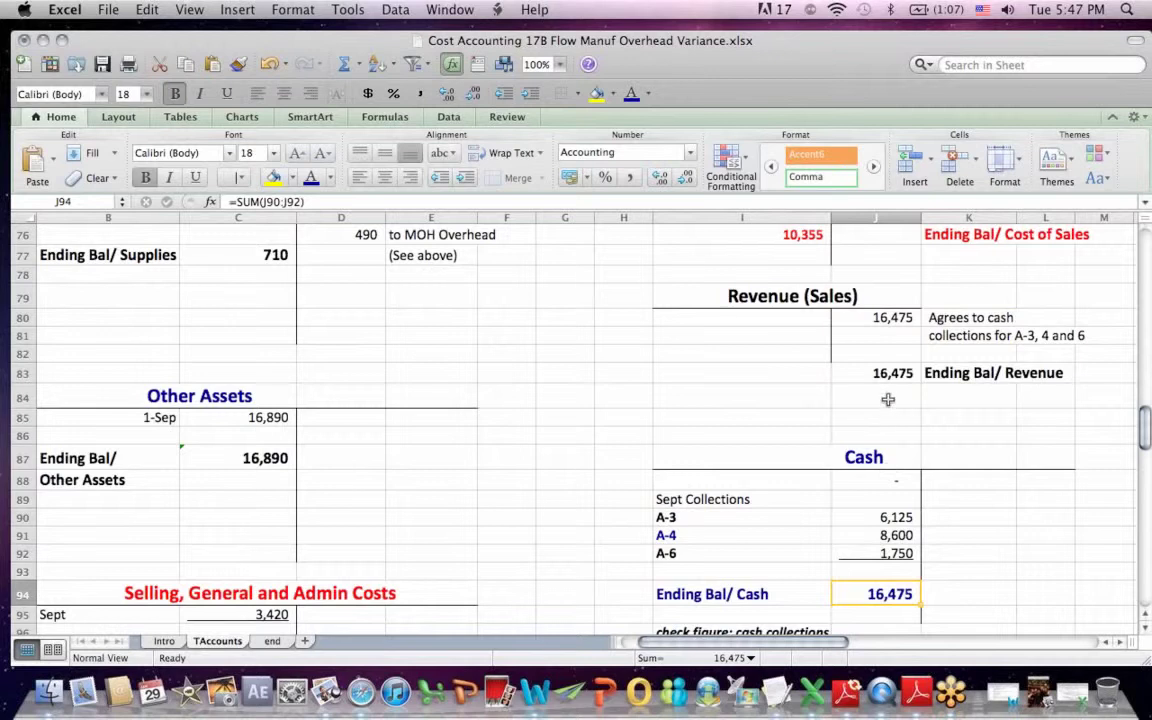
click(733, 598)
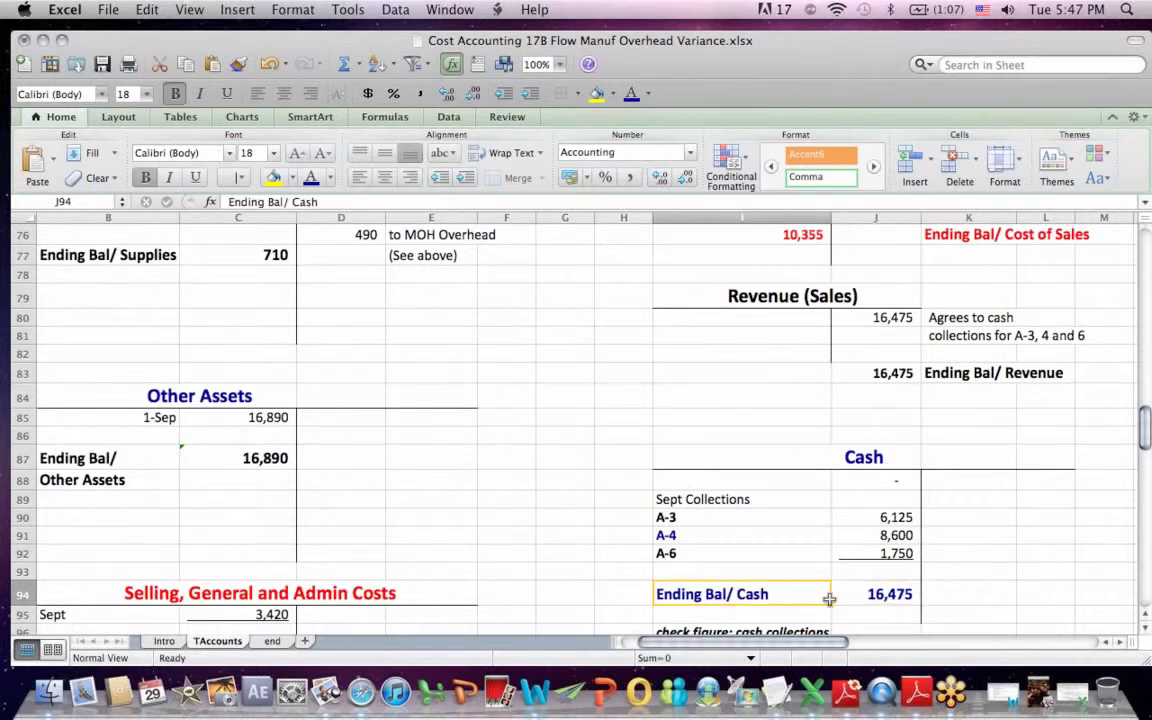
click(878, 373)
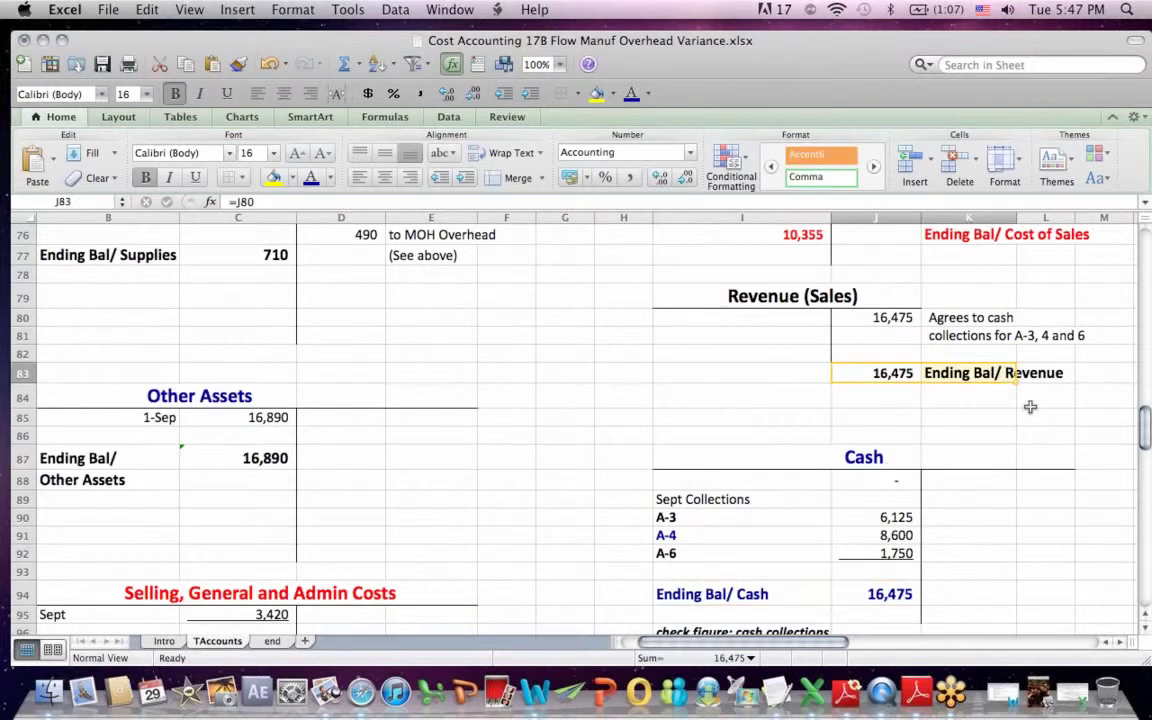
click(1030, 404)
drag(1146, 428, 1145, 541)
Step: Mark the Income Statement's Revenue, 10,355 Cost of Sales and 2,700 Net Income lines
drag(232, 310, 380, 309)
drag(237, 349, 183, 420)
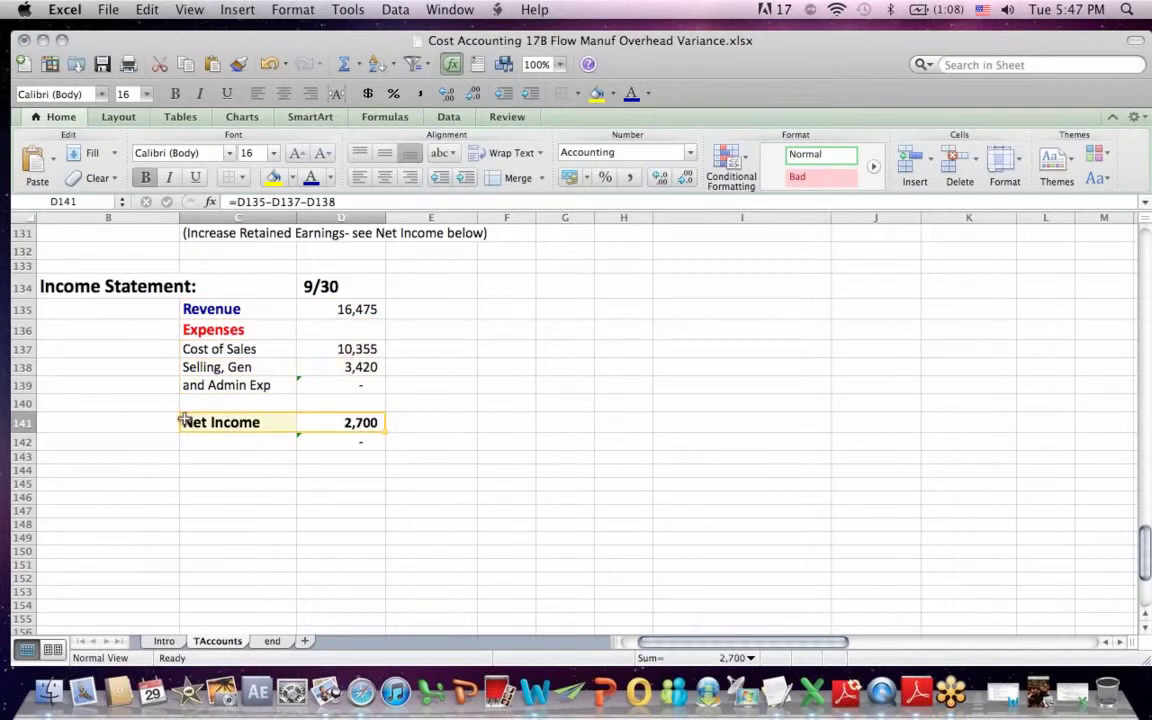
click(769, 420)
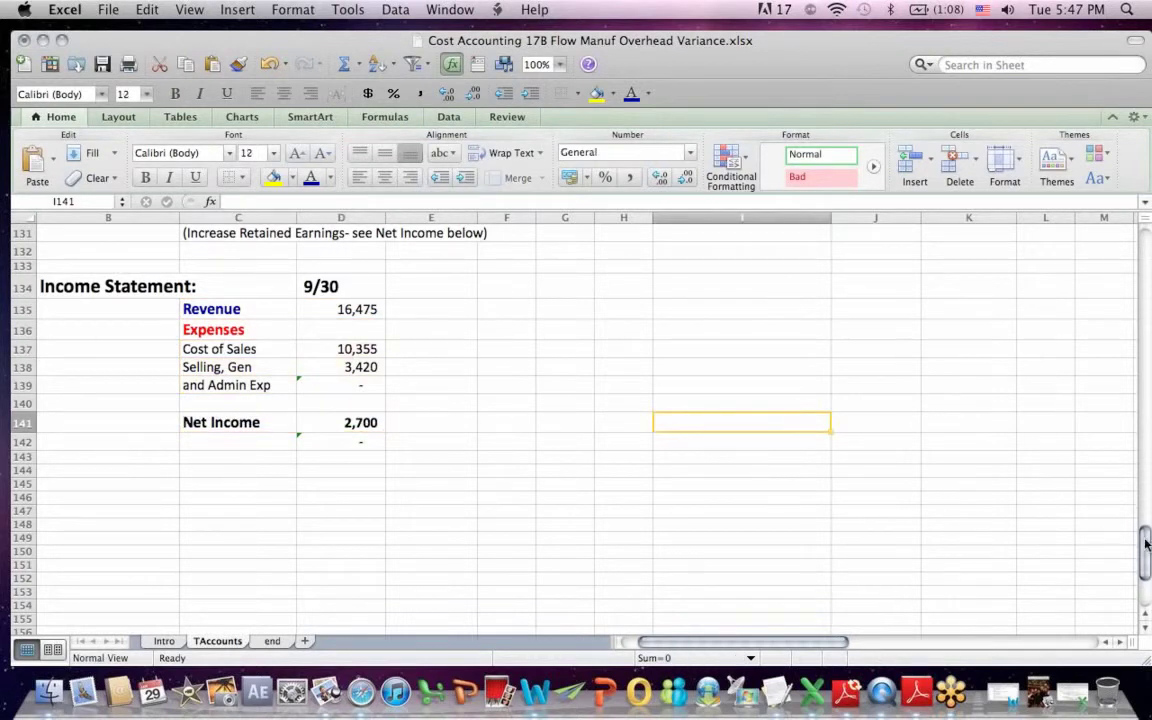
drag(1146, 543, 1146, 236)
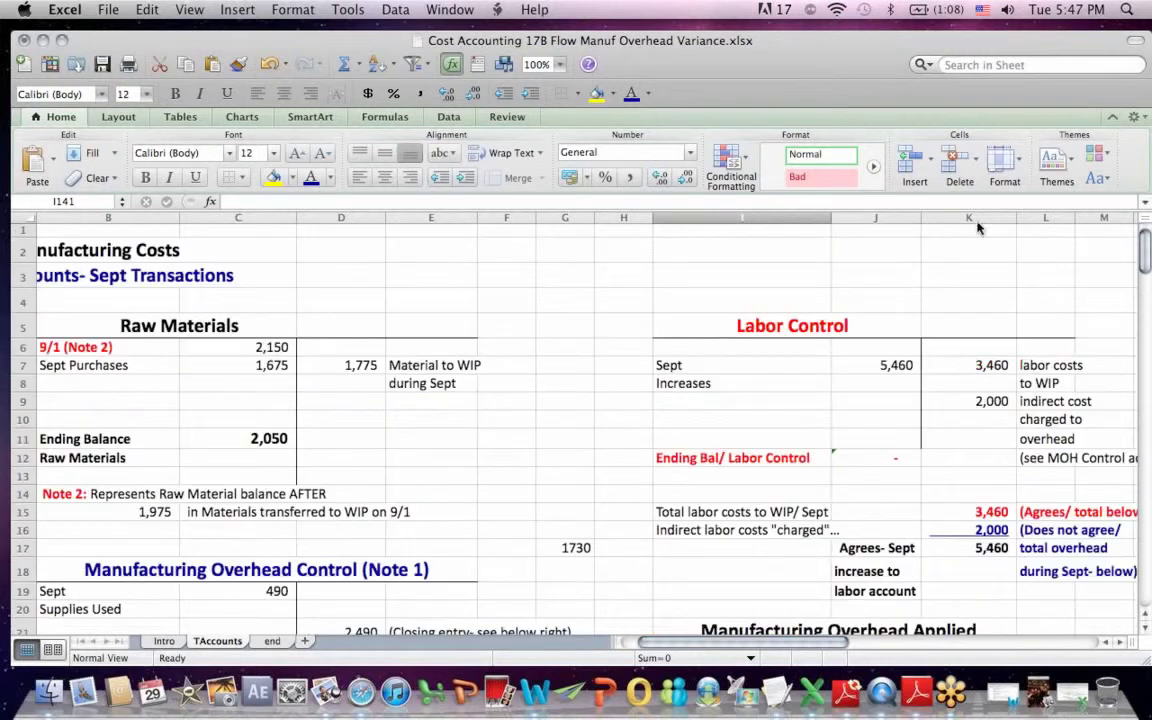
Step: Highlight the Raw Materials, Labor Control and Manufacturing Overhead Applied T-accounts
drag(117, 325, 466, 474)
drag(731, 324, 928, 455)
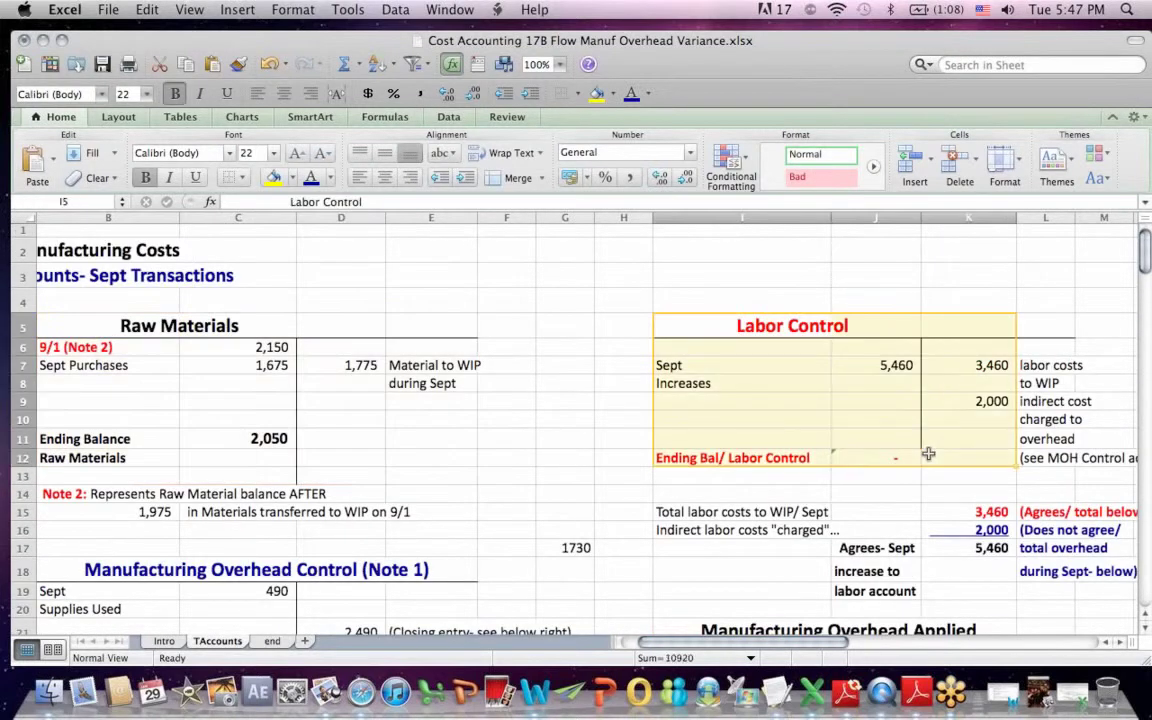
click(1050, 301)
drag(1148, 258, 1148, 296)
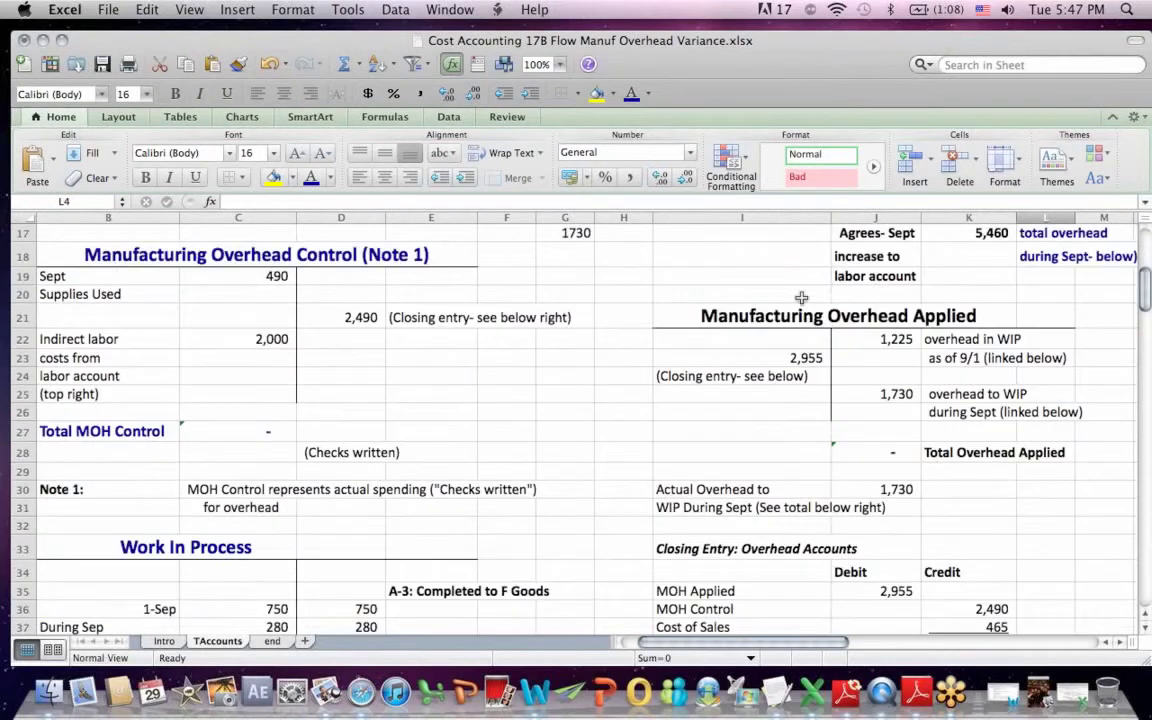
drag(801, 300, 935, 430)
click(1088, 388)
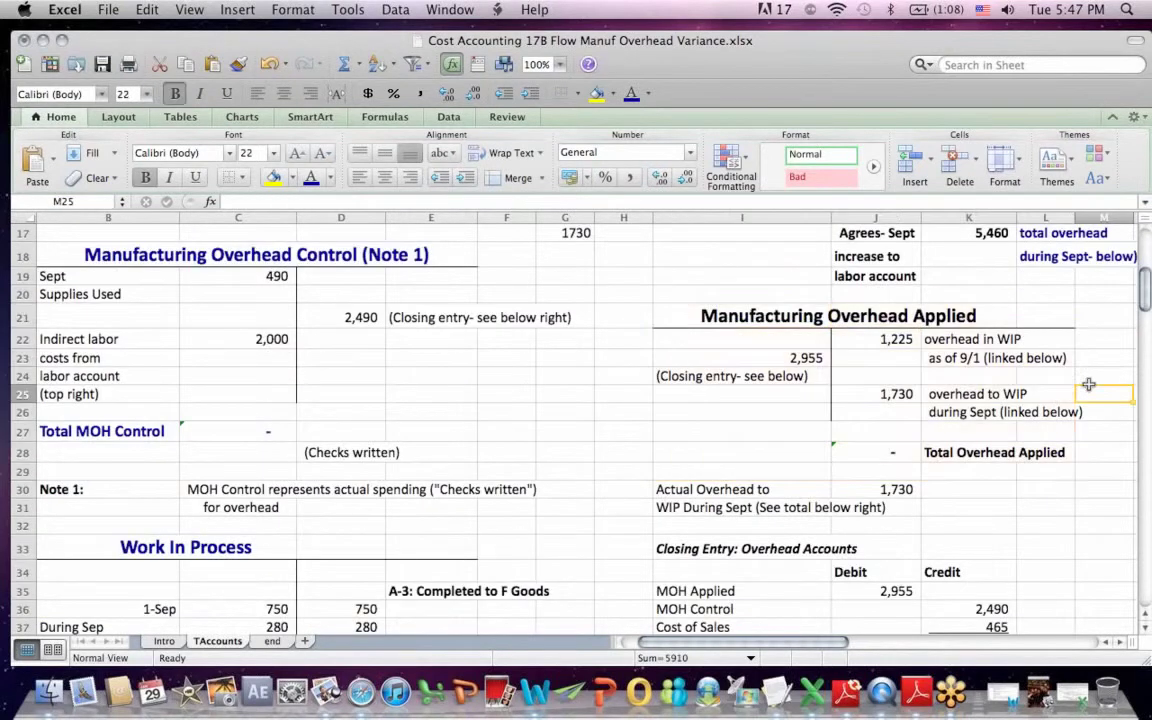
drag(1146, 286, 1146, 326)
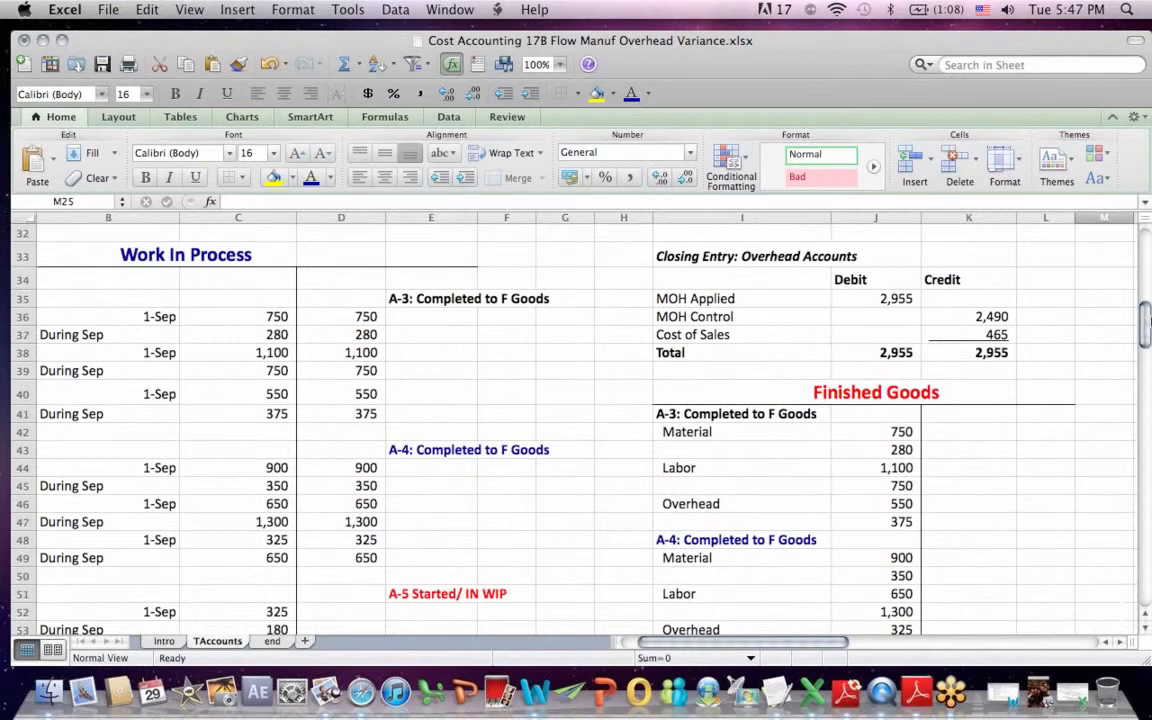
Step: Highlight Work In Process job costs, transfers out, and the A-3 and A-4 costs in Finished Goods
drag(660, 641, 580, 641)
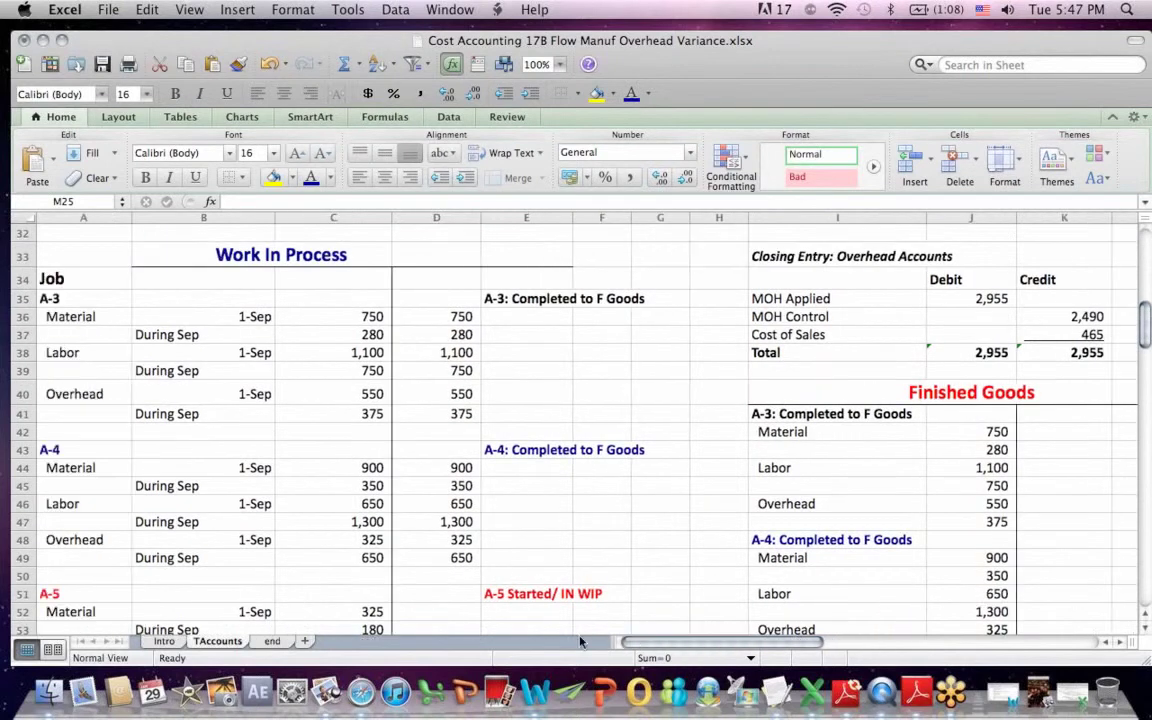
drag(31, 254, 338, 584)
click(590, 318)
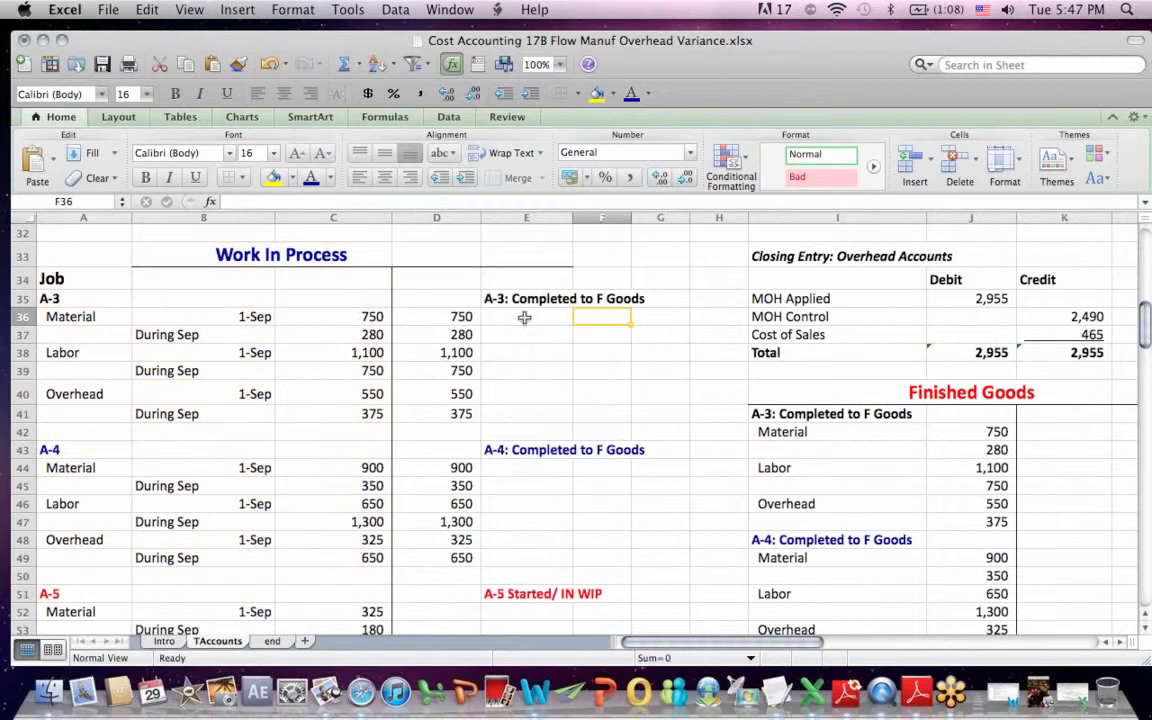
drag(456, 300, 637, 590)
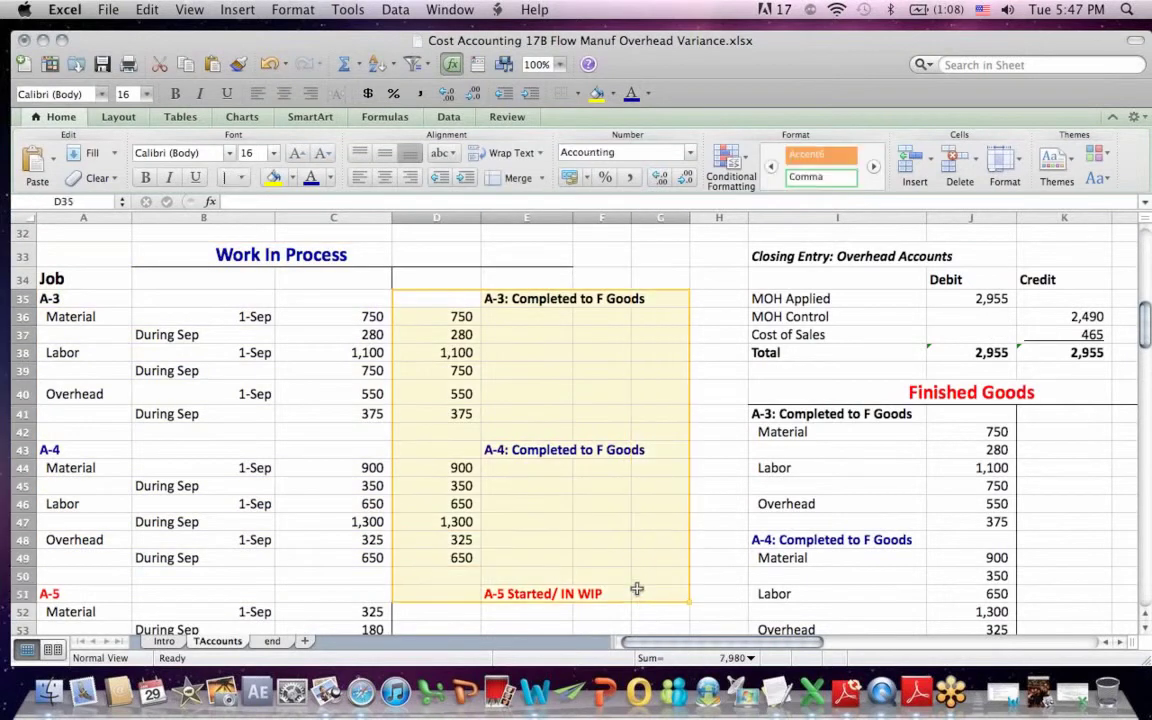
click(206, 252)
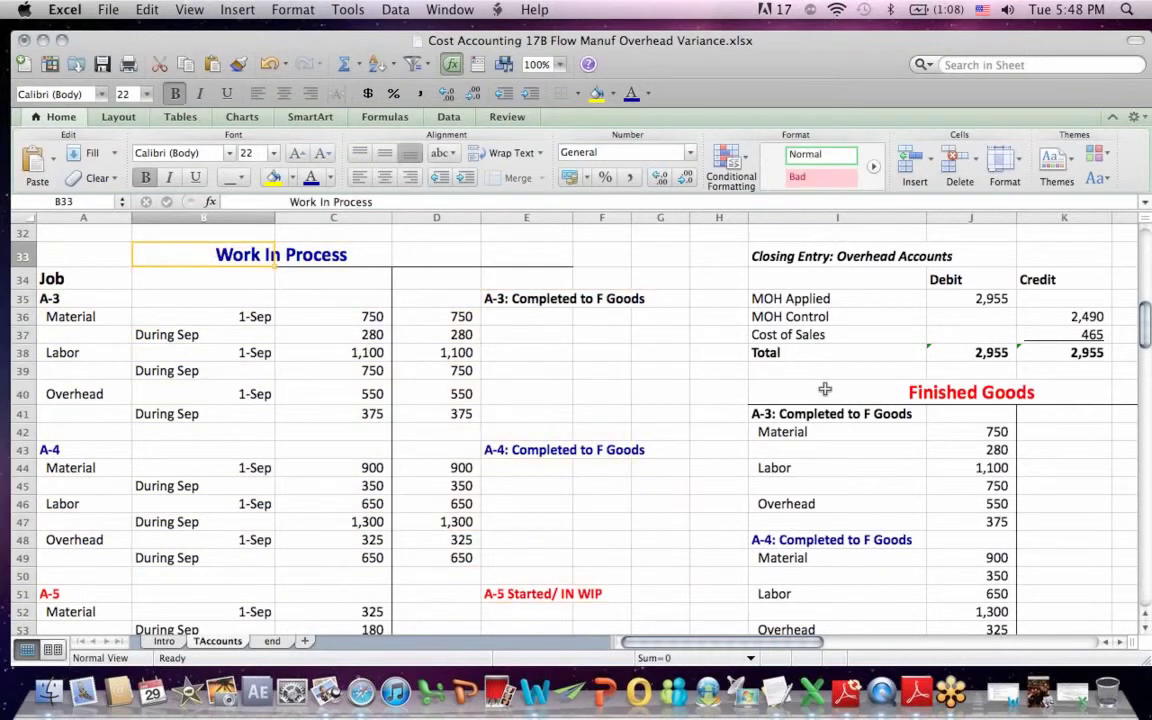
drag(825, 410, 1010, 576)
click(1068, 540)
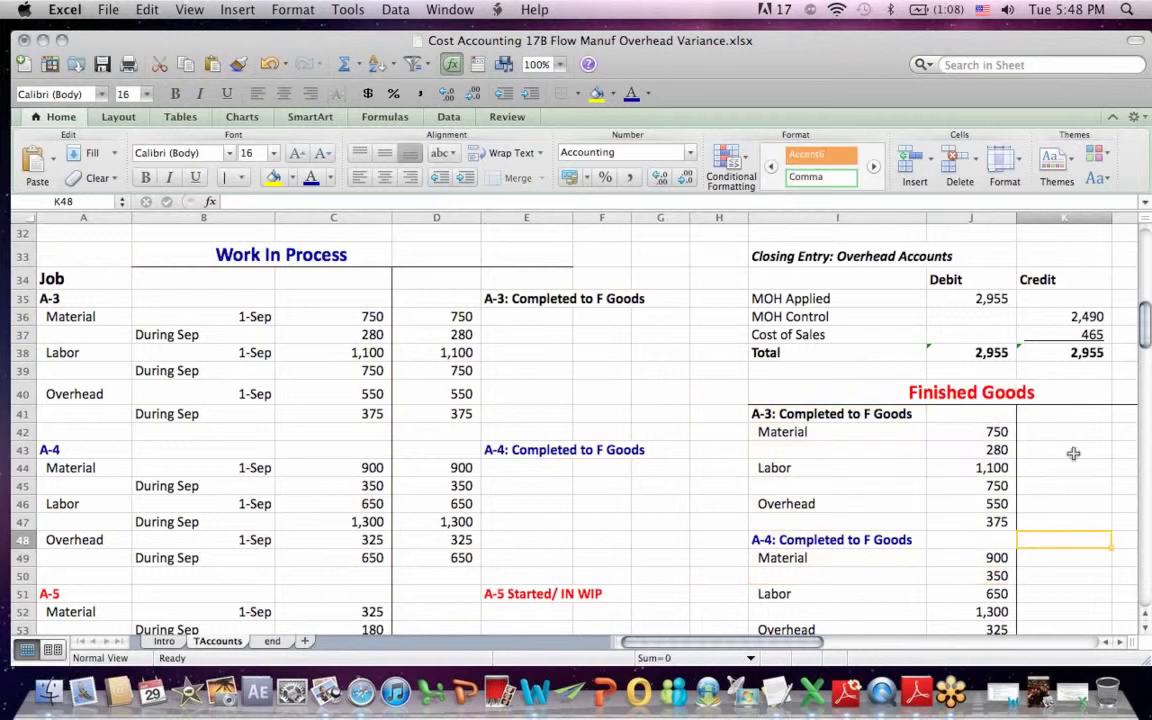
Step: Trace the 10,820 Finished Goods transfer, its ending balance and the Cost of Goods Sold entries
drag(1146, 327, 1147, 367)
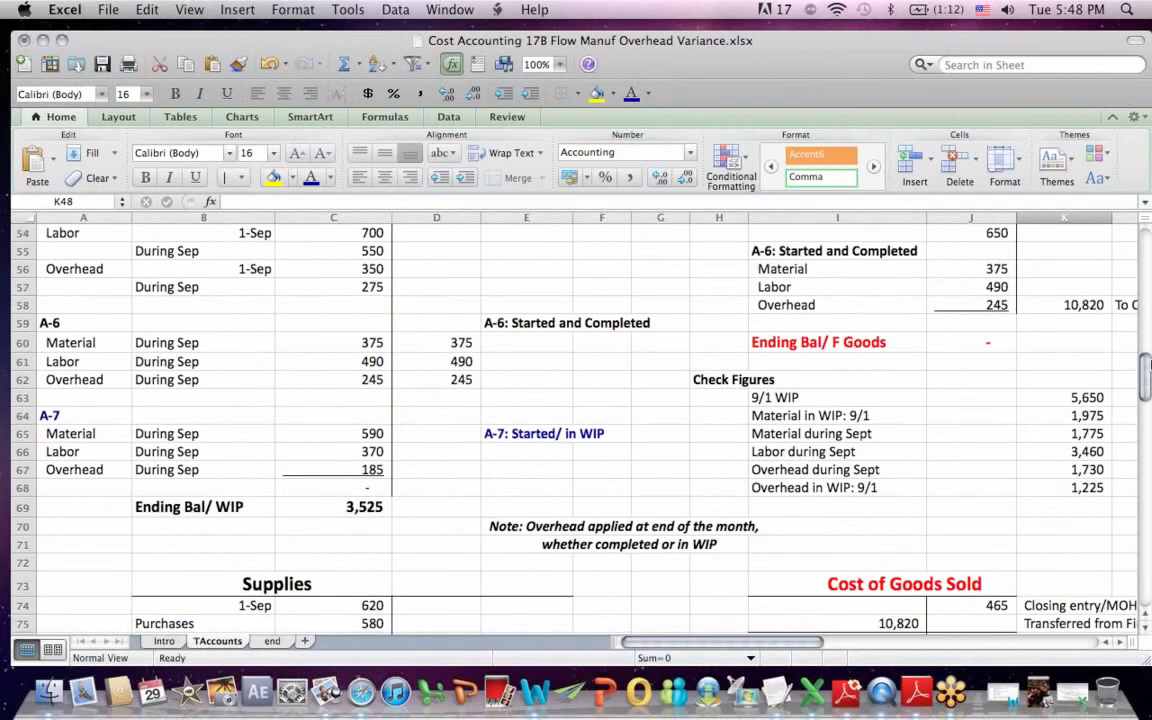
click(1104, 316)
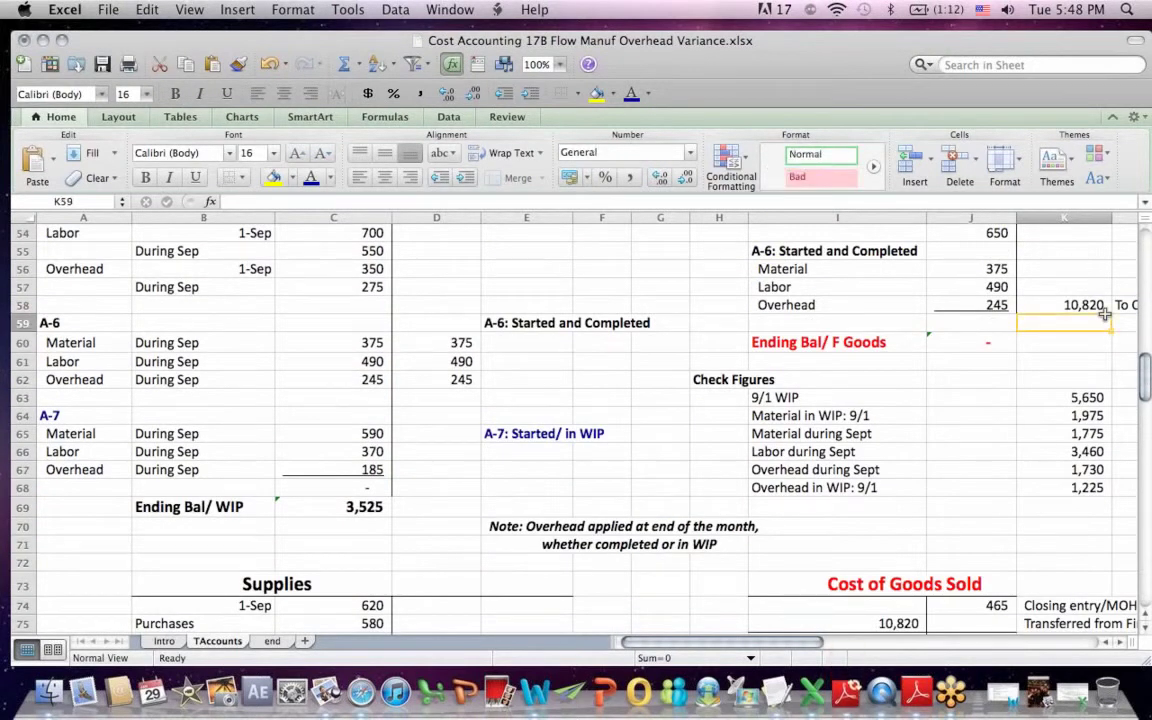
key(Up)
click(790, 341)
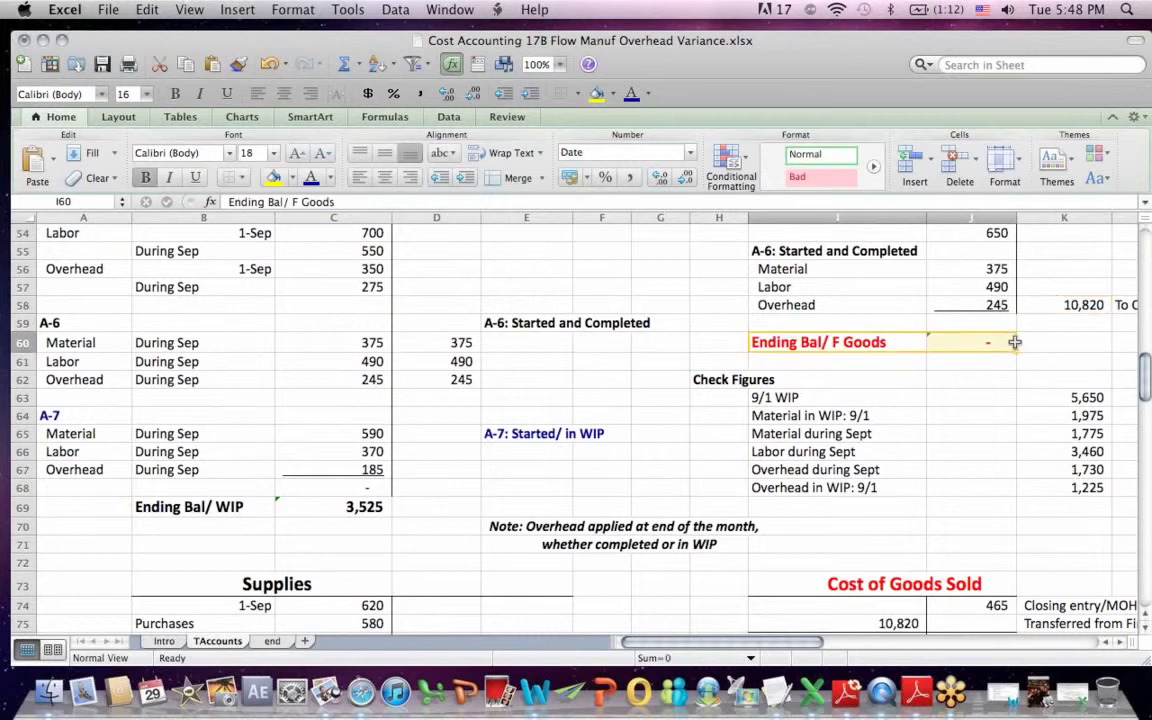
click(1063, 342)
drag(1146, 362, 1146, 400)
drag(842, 370, 855, 426)
click(626, 430)
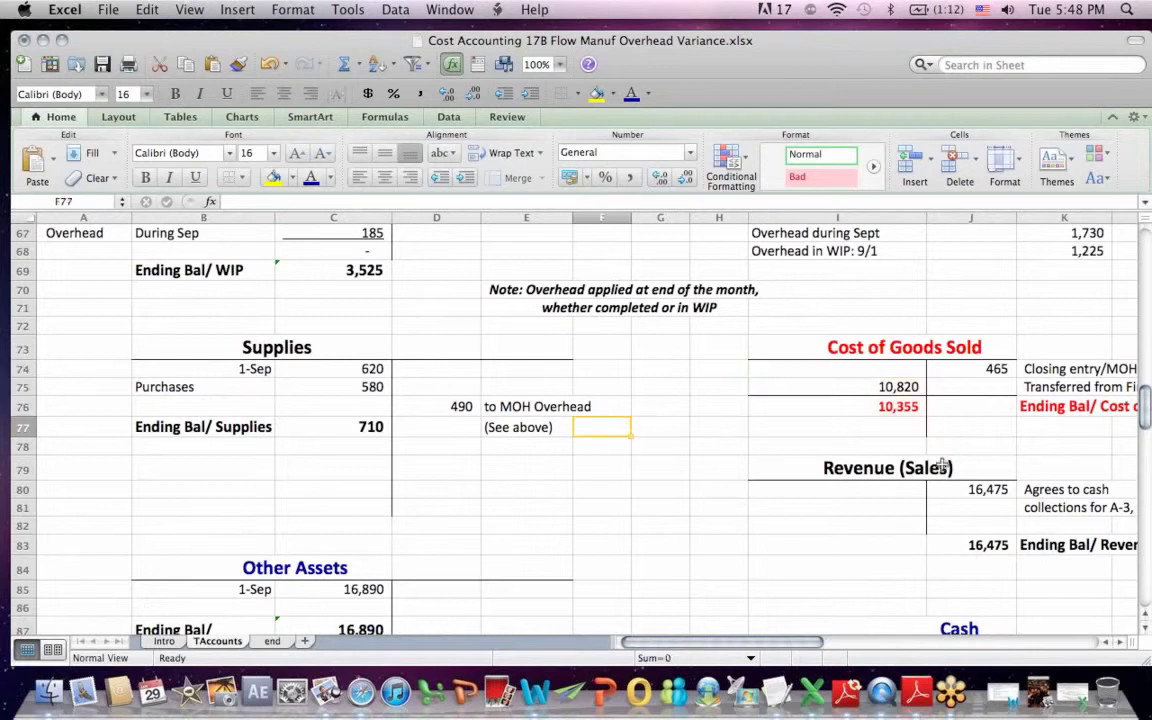
Step: Check the 16,475 Revenue and 10,355 Cost of Sales ending balances
click(962, 545)
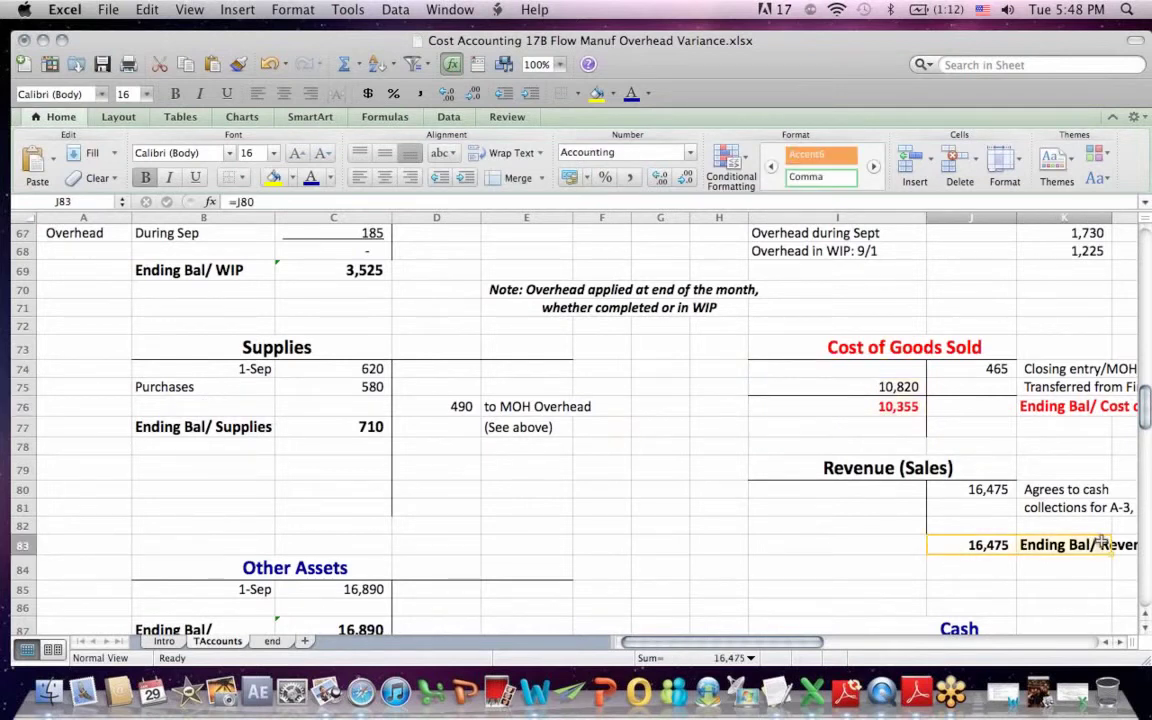
click(905, 413)
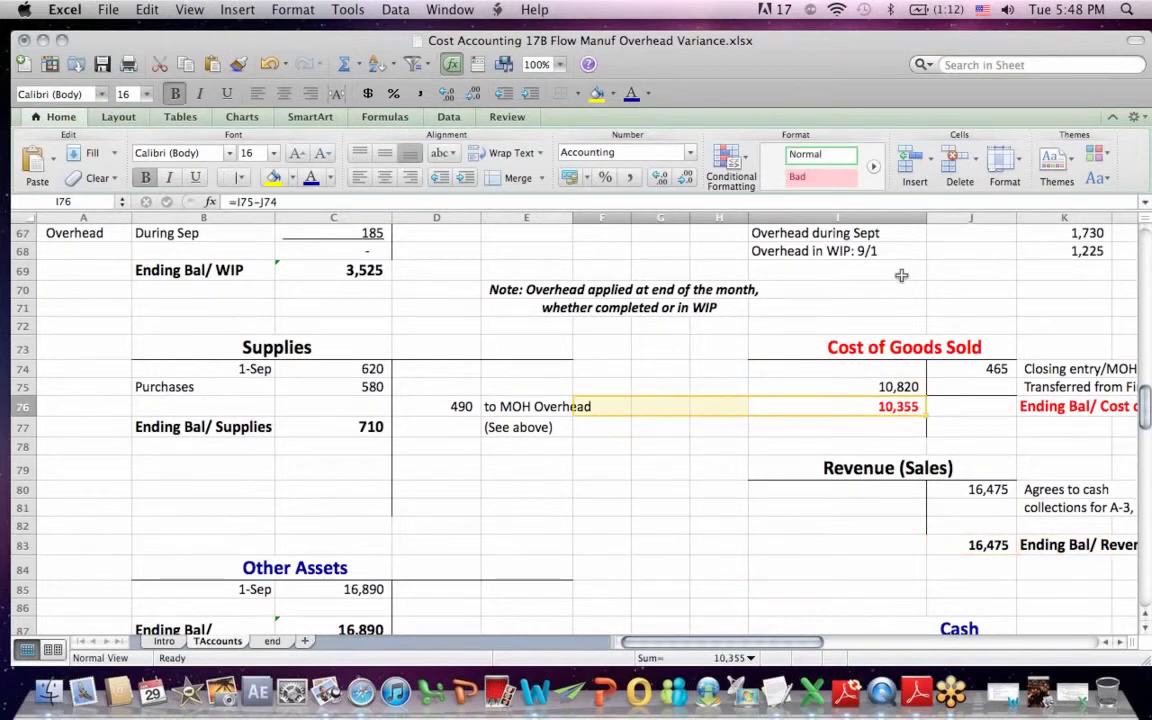
click(970, 279)
drag(1146, 398, 1146, 528)
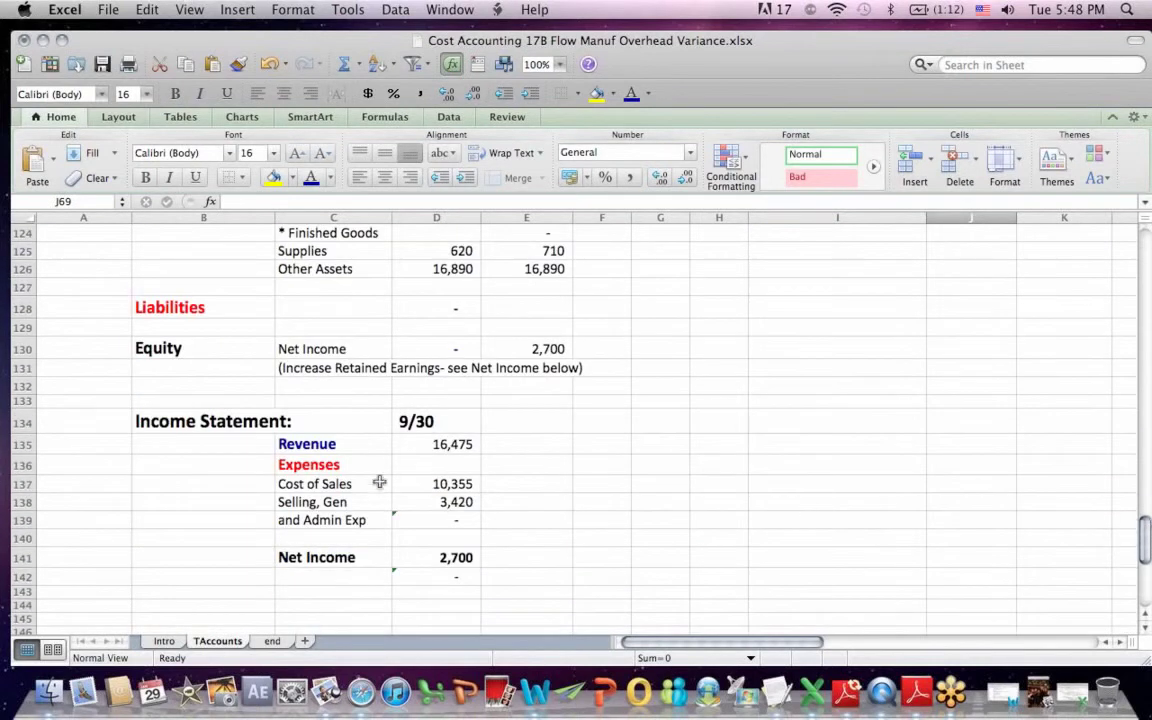
Step: Mark the Income Statement's 2,700 net income, 16,475 revenue, cost of sales and SG&A rows
drag(310, 577, 548, 558)
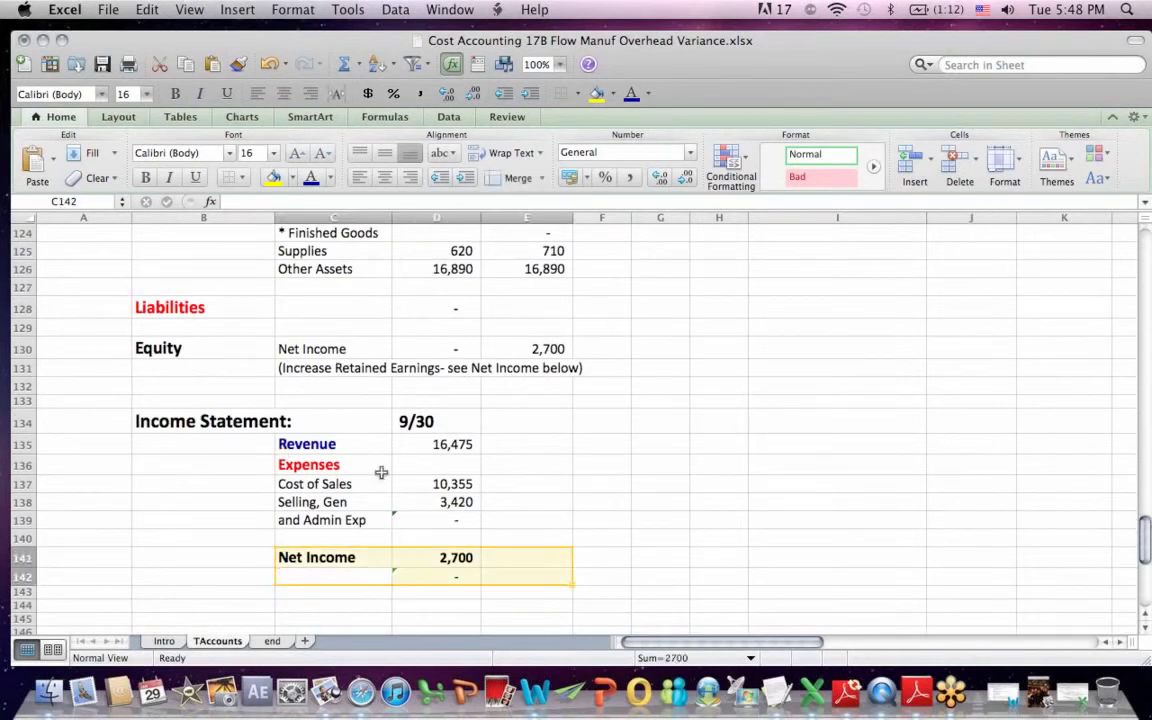
drag(329, 442, 566, 450)
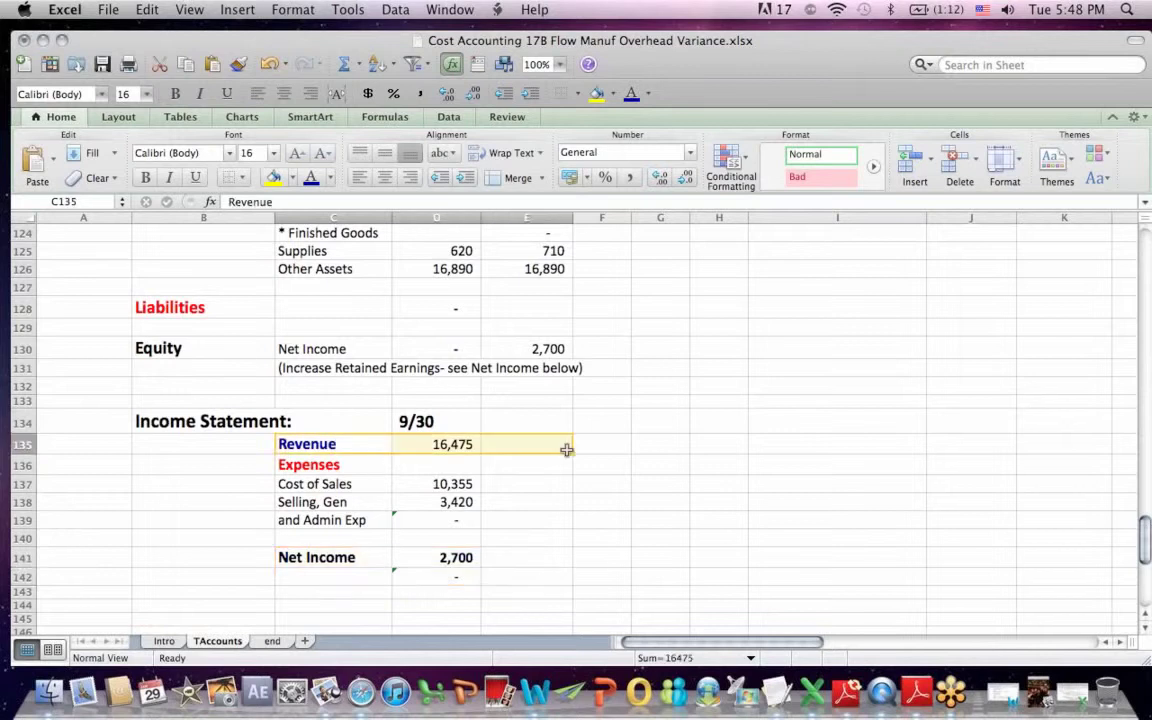
click(340, 483)
drag(477, 483, 481, 482)
drag(344, 500, 523, 508)
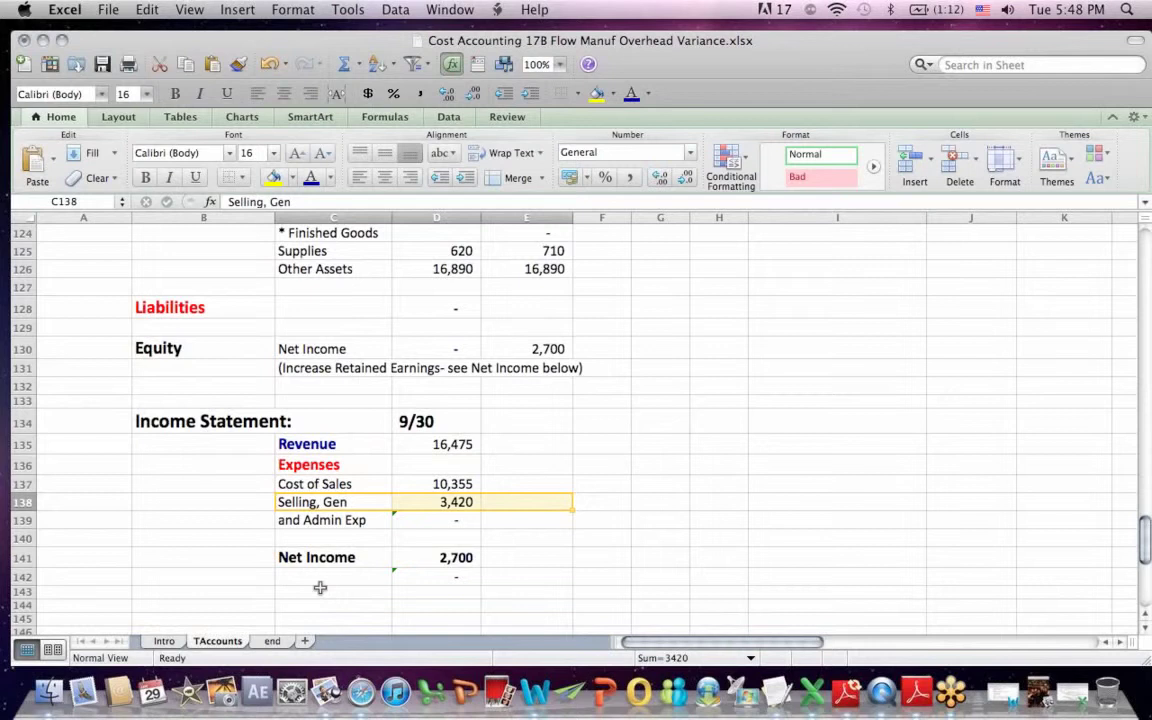
click(278, 641)
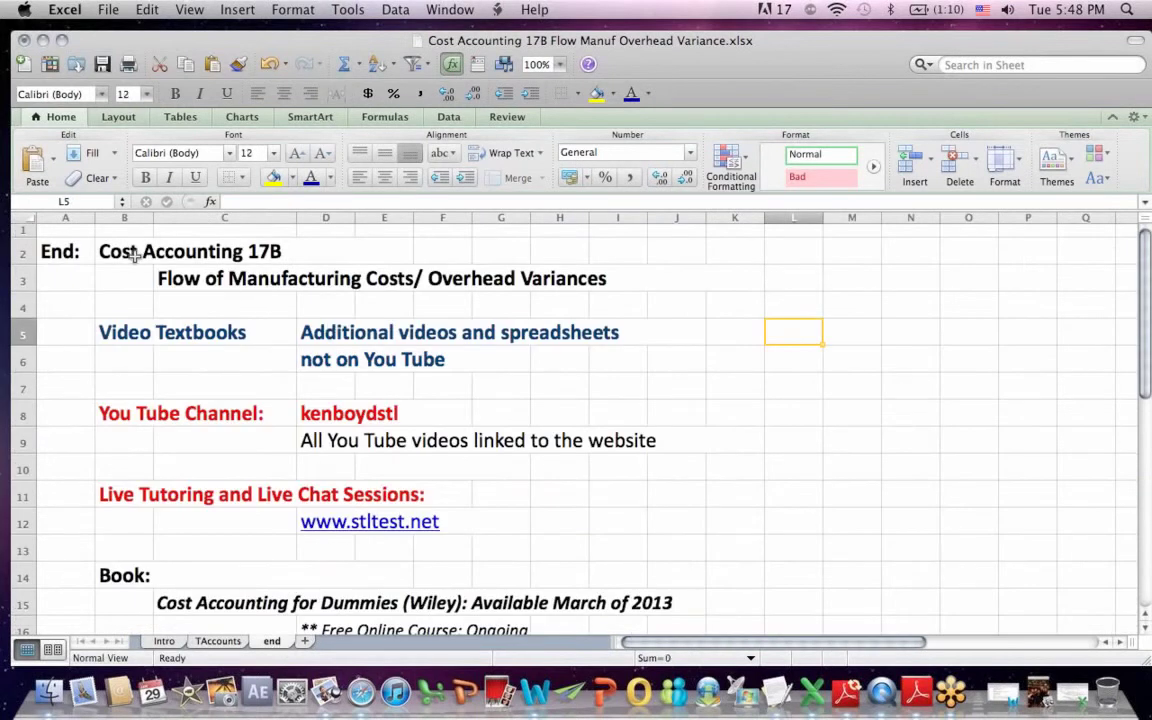
Step: Highlight the Cost Accounting 17B title, YouTube channel, live tutoring, book and free course lines
click(133, 254)
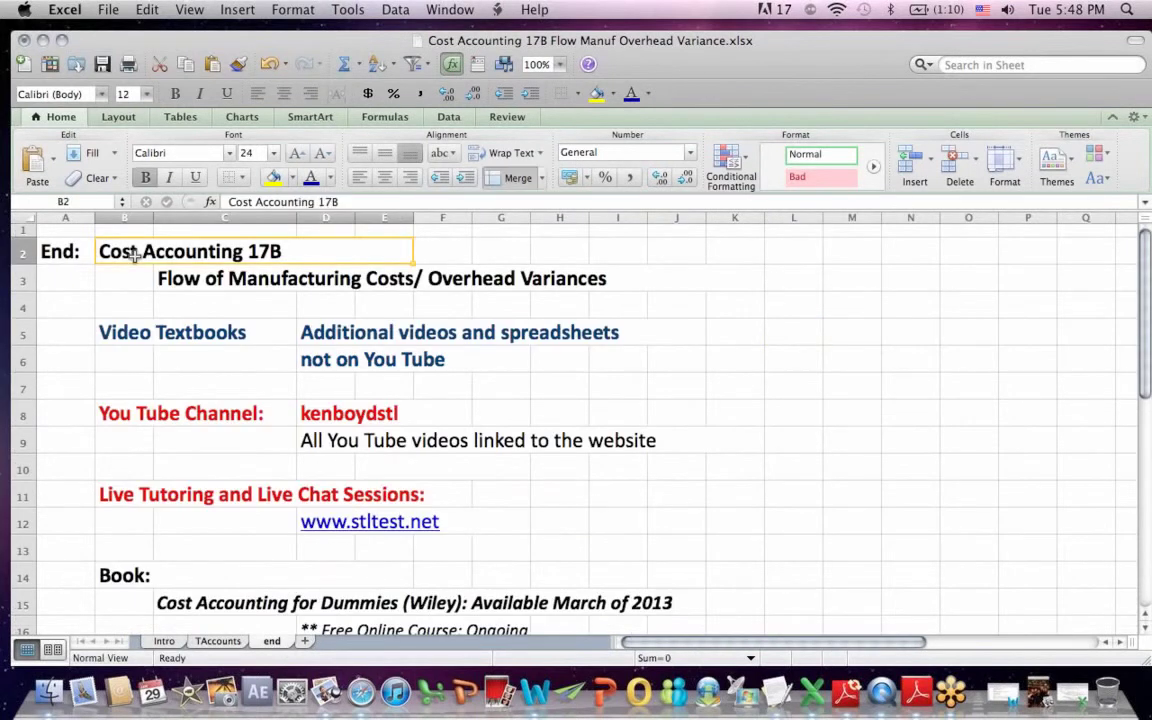
click(122, 410)
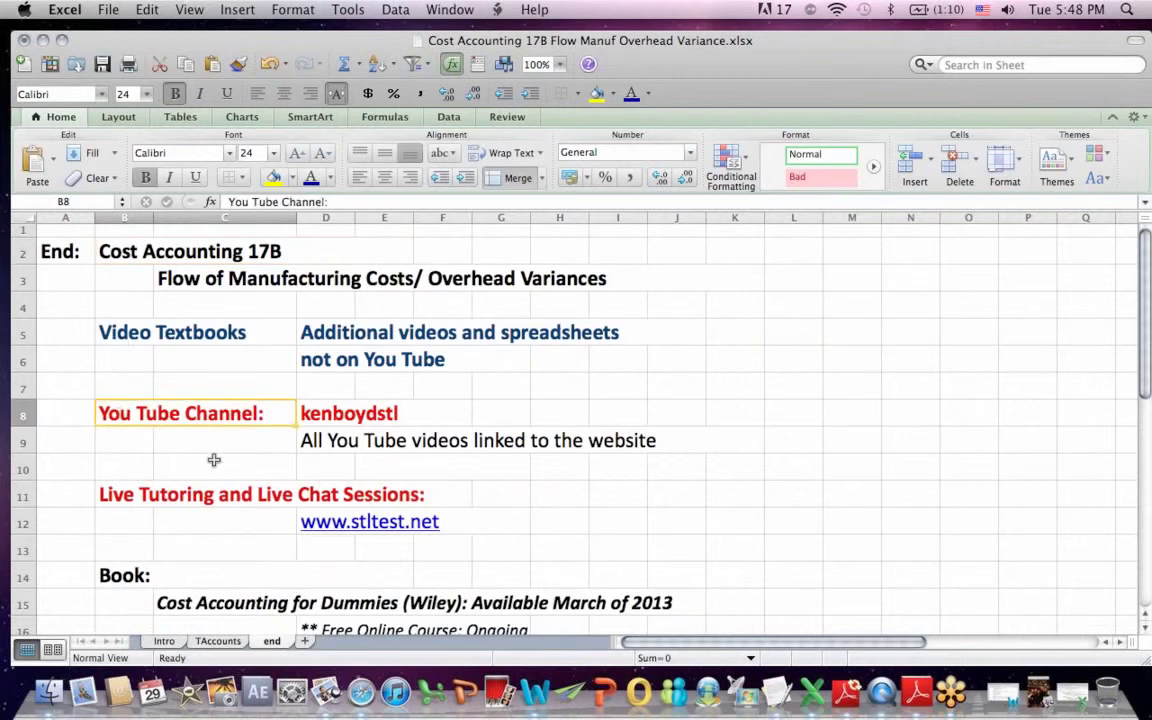
click(288, 446)
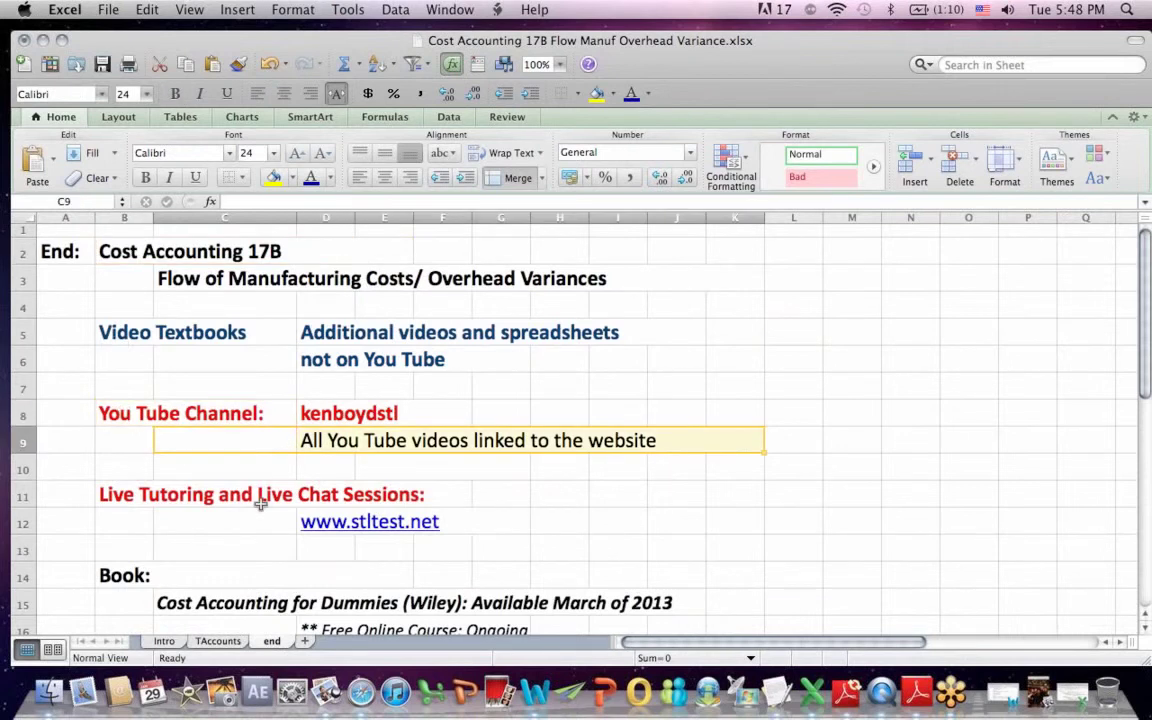
click(130, 498)
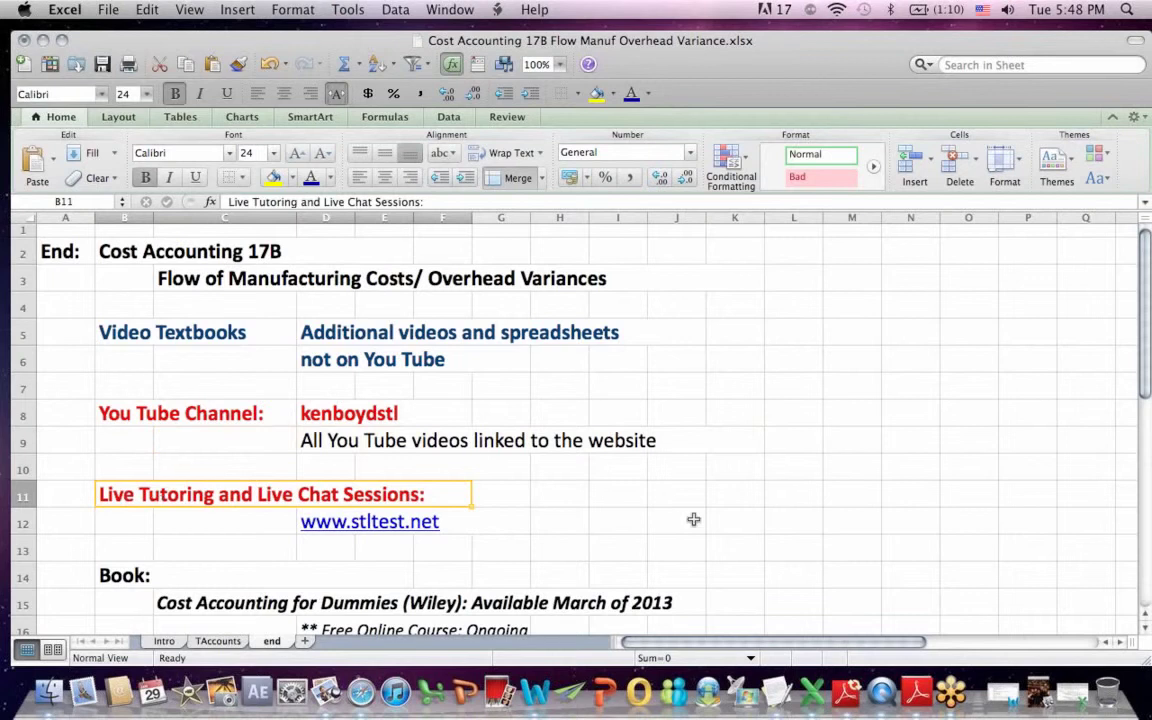
drag(1147, 313, 1146, 350)
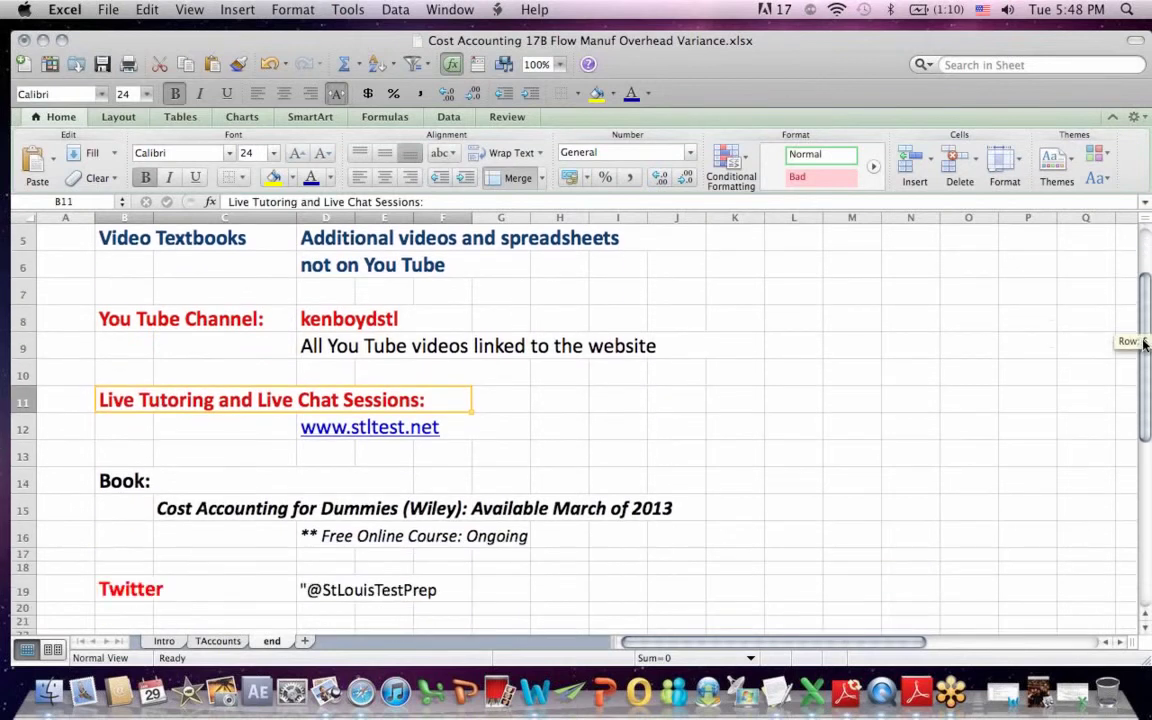
drag(211, 508, 599, 555)
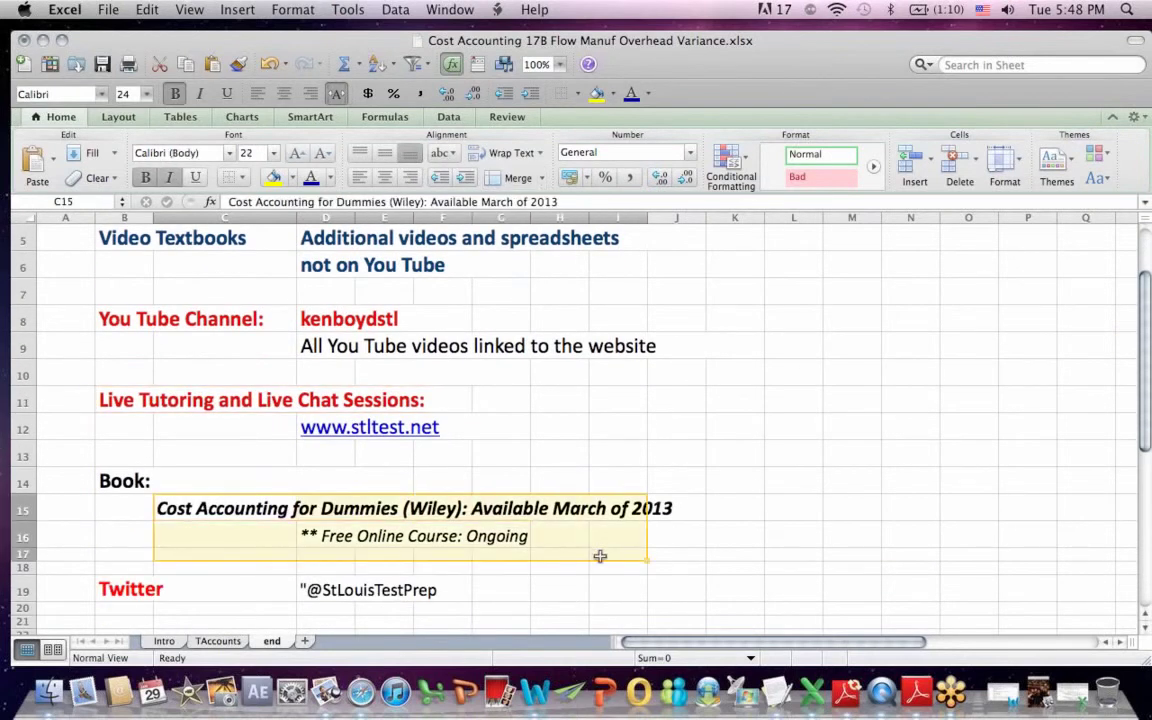